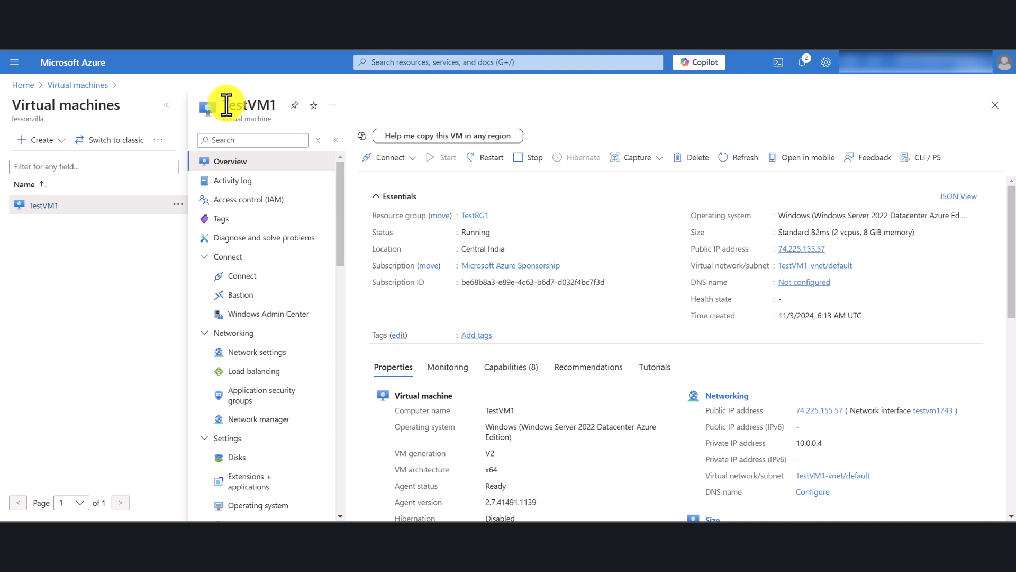
drag(221, 104, 279, 105)
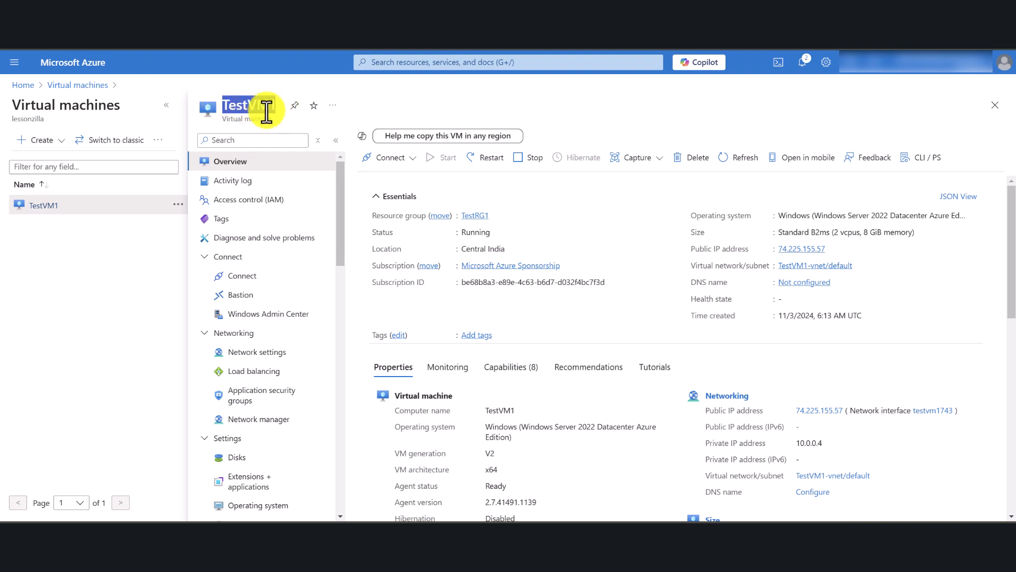
click(152, 328)
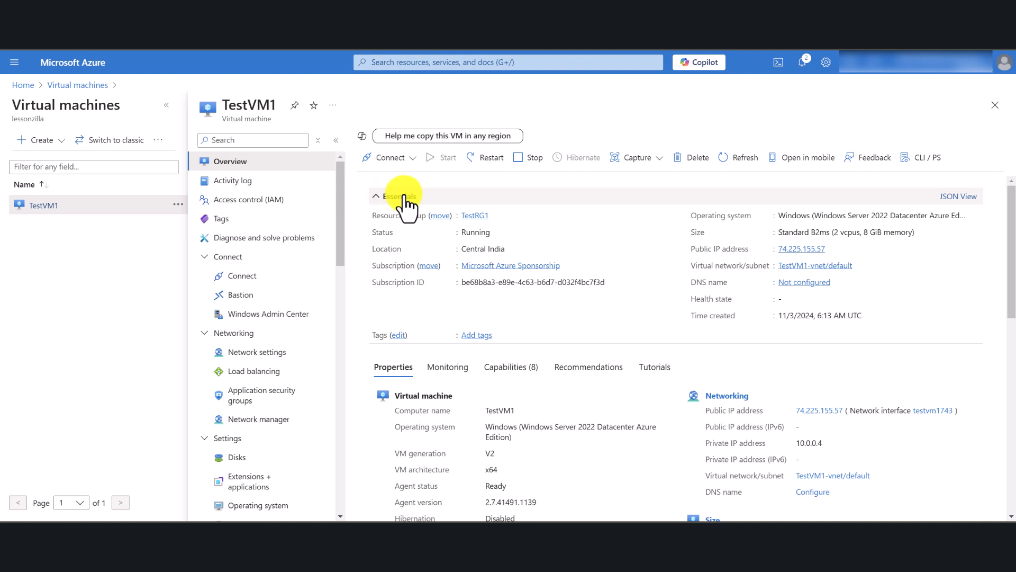
Switch to the Notepad notes and review the planned steps from preparing the VM through testing, then minimize them.
click(693, 521)
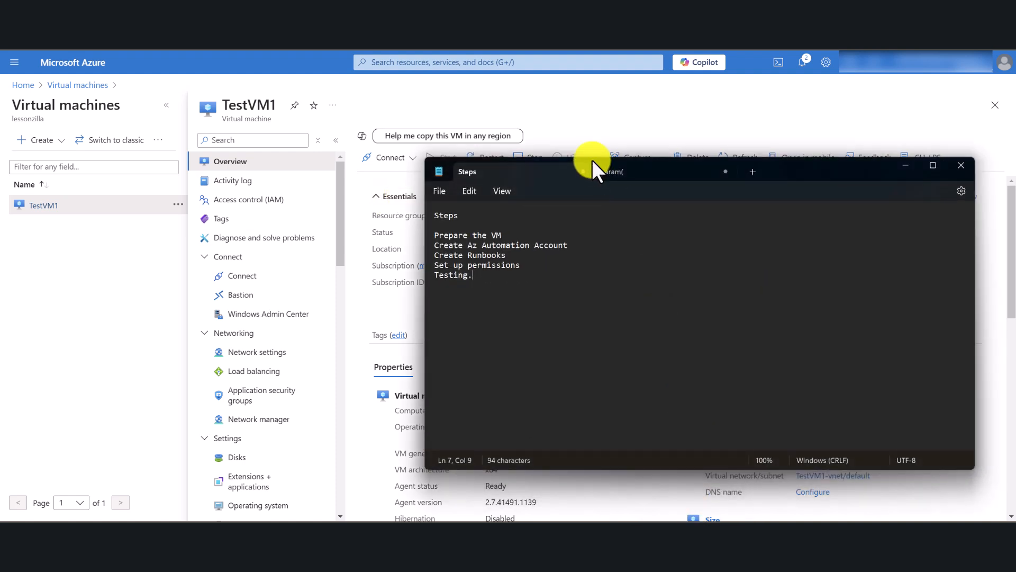
drag(492, 276, 431, 214)
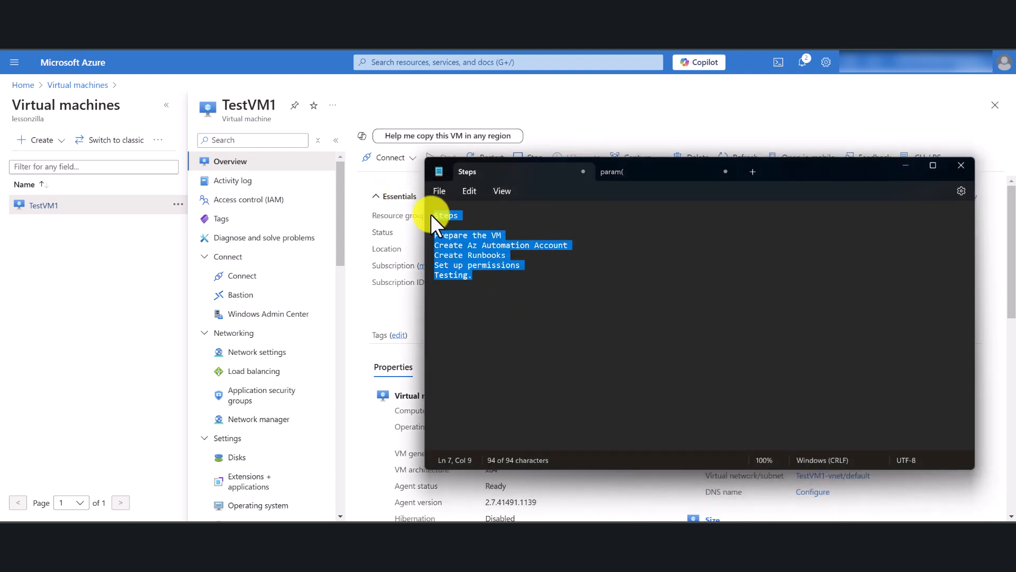
click(526, 279)
drag(501, 235, 433, 234)
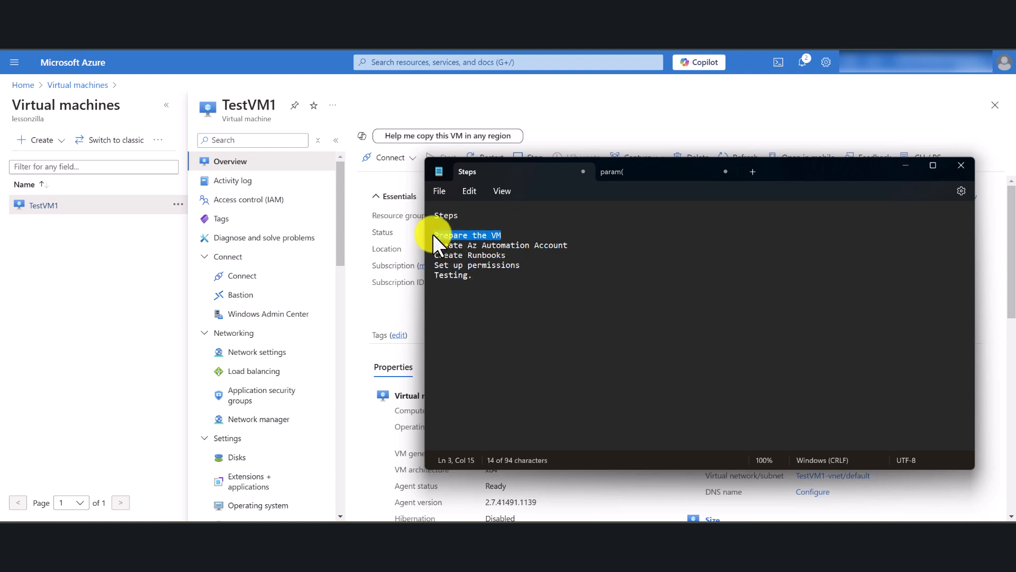
click(601, 246)
drag(589, 245, 430, 243)
click(519, 257)
drag(519, 258, 433, 252)
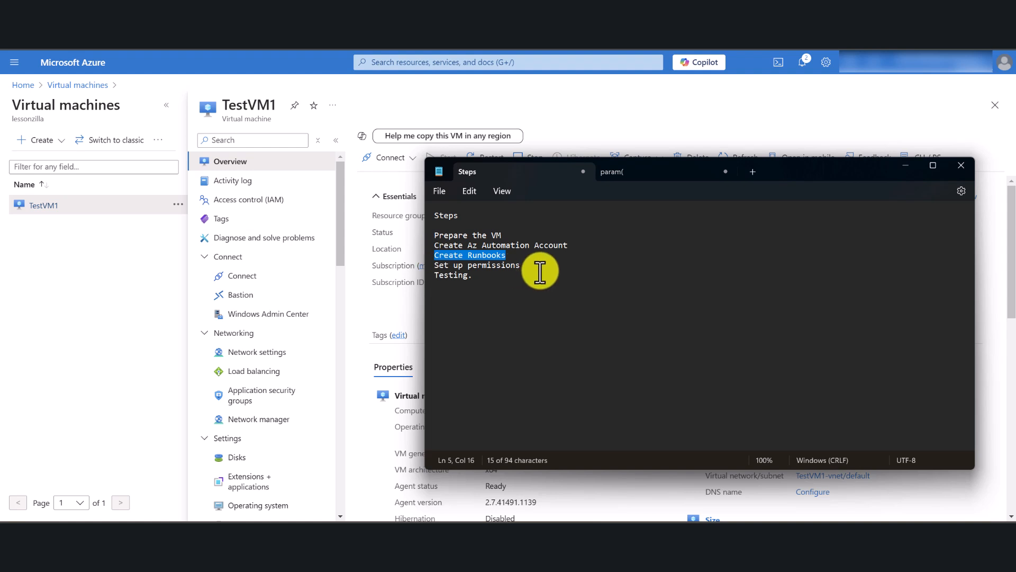
drag(541, 267, 435, 264)
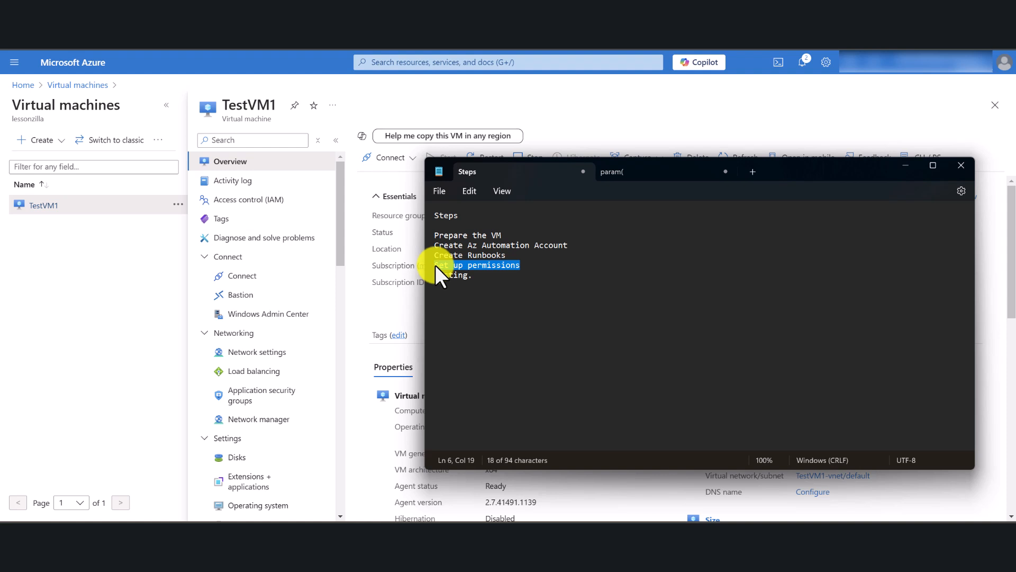
click(478, 281)
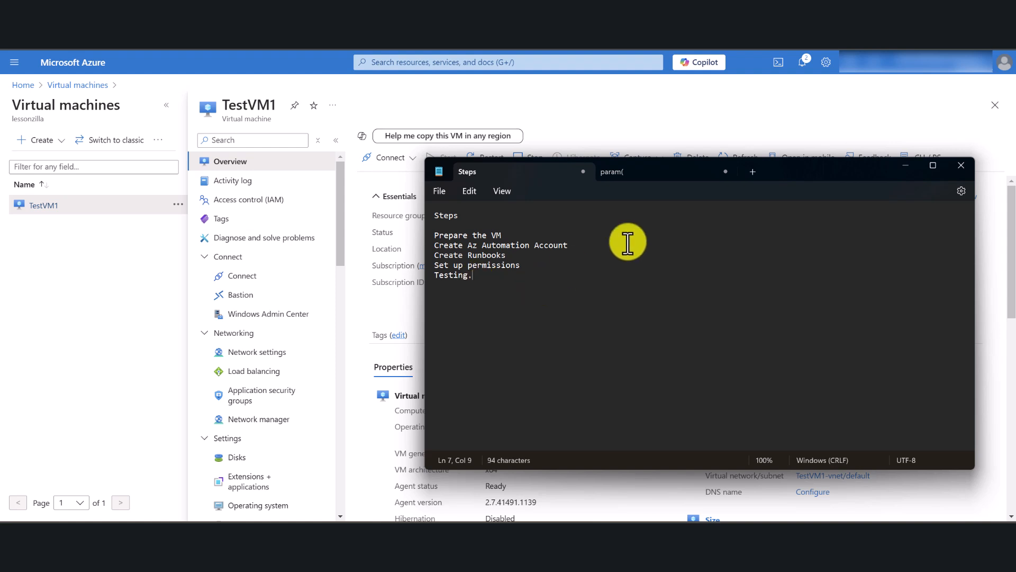
click(905, 165)
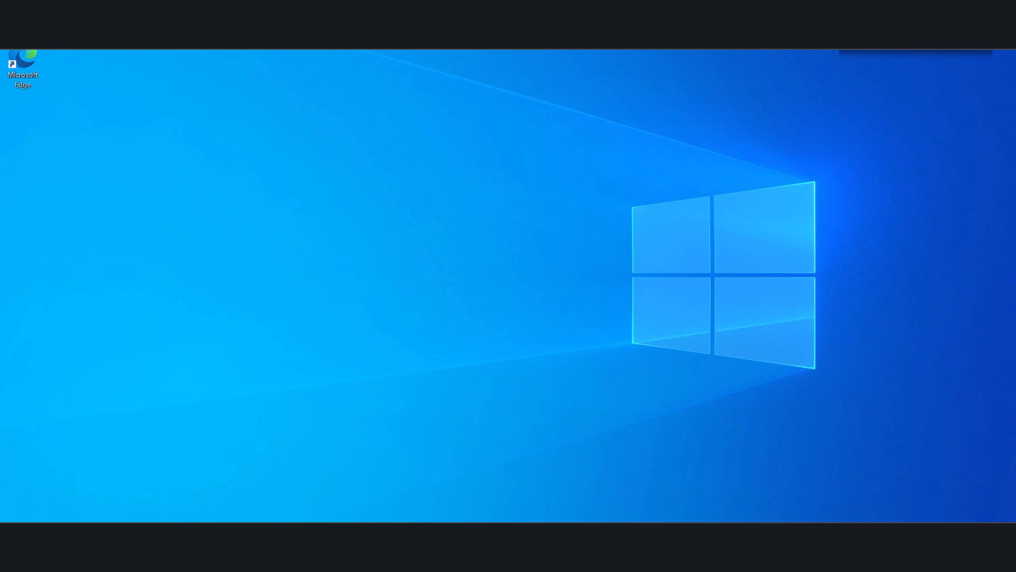
On the virtual machine's desktop, find Windows PowerShell and run it as administrator.
mouse_move(308, 561)
key(super+s)
text(powershell)
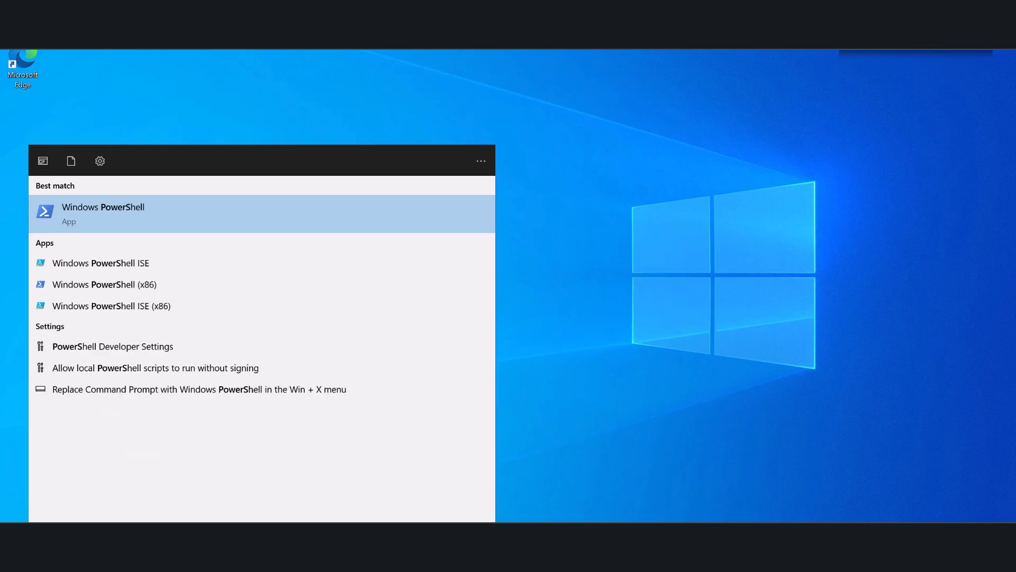
right_click(230, 218)
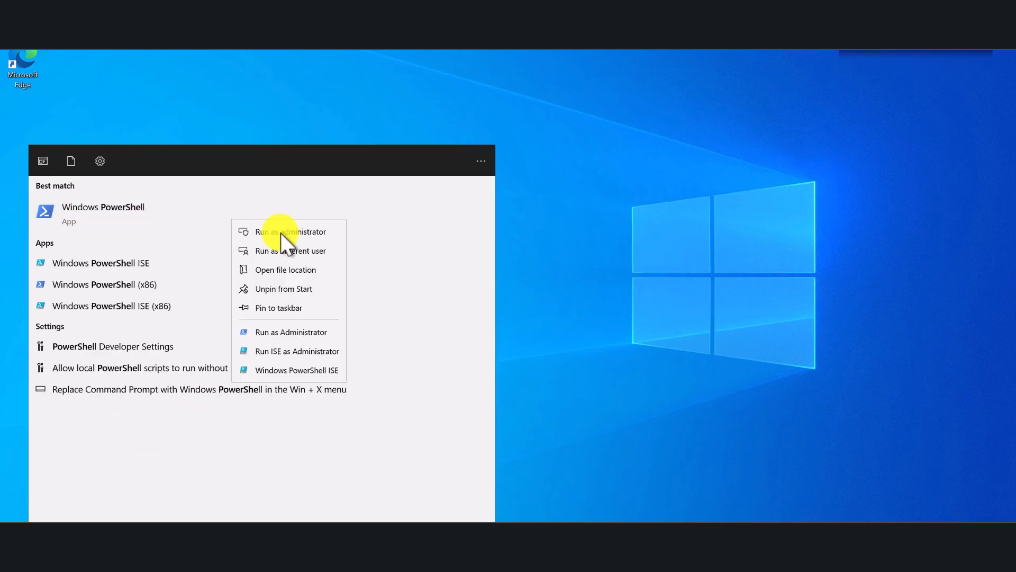
click(280, 231)
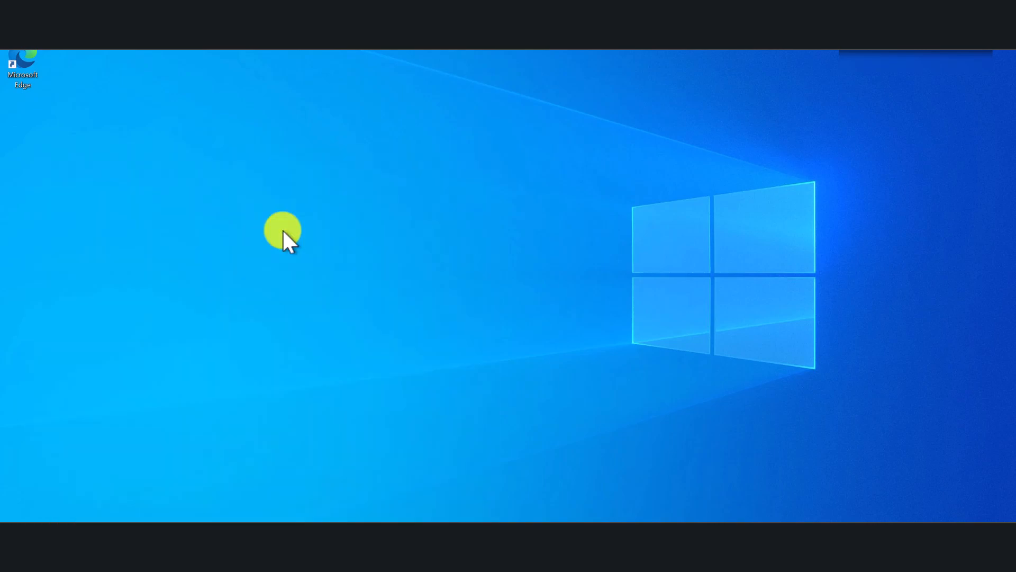
drag(289, 51, 401, 107)
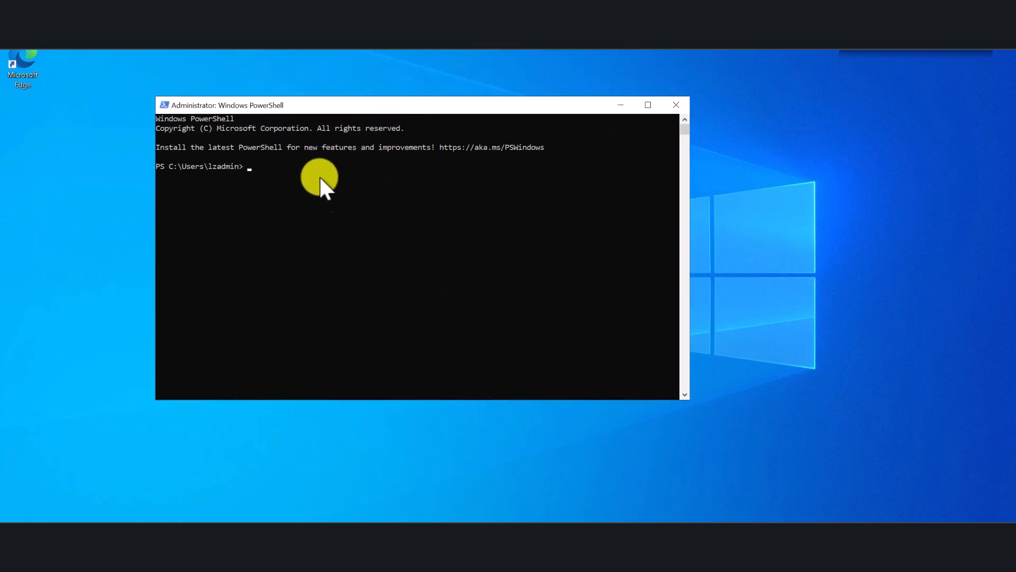
Copy $PSVersionTable from the Notepad command list and run it in PowerShell to check the installed version.
click(329, 530)
click(308, 207)
drag(293, 97, 572, 229)
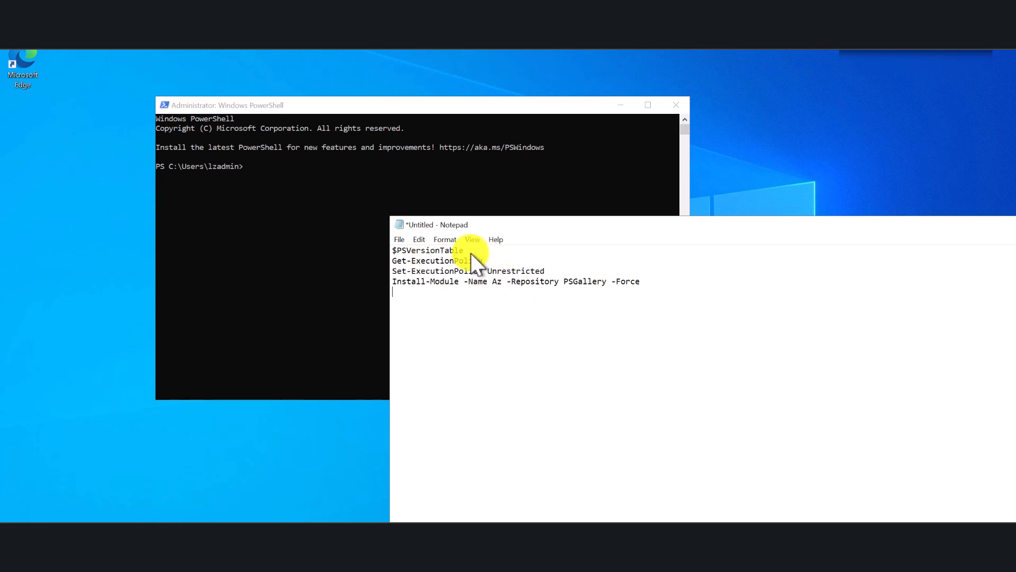
drag(478, 250, 364, 249)
key(ctrl+c)
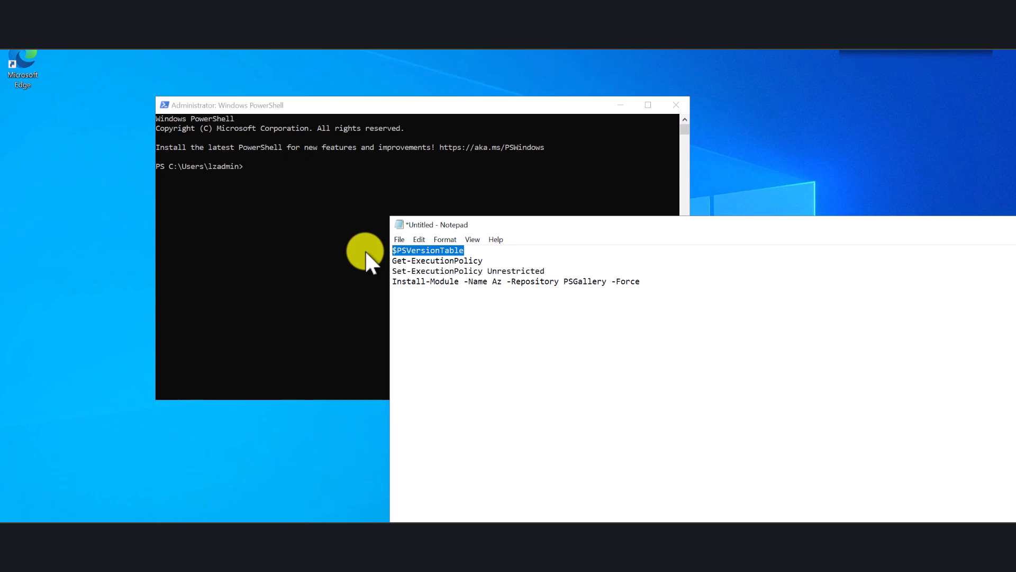
click(294, 172)
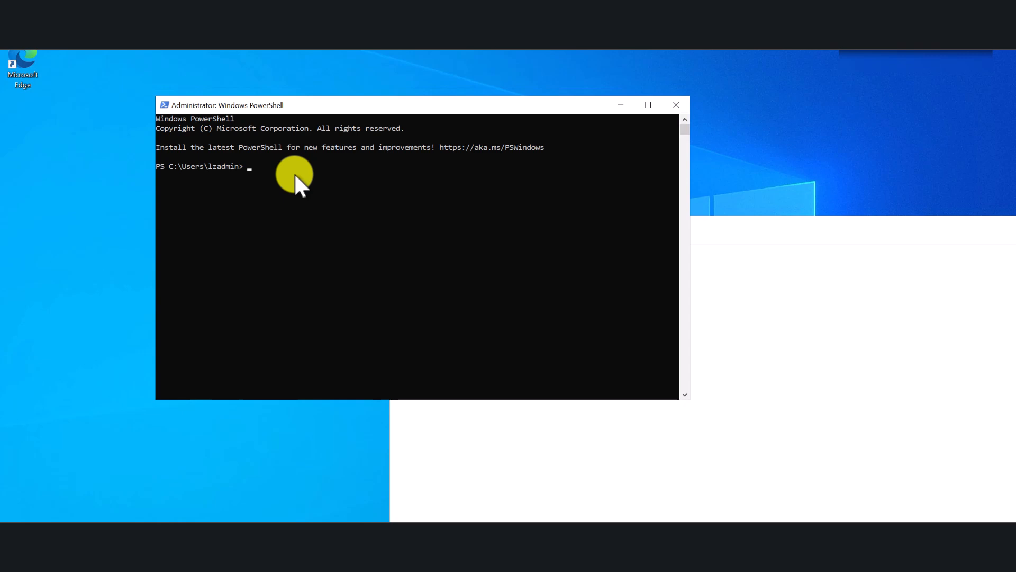
key(ctrl+v)
key(Return)
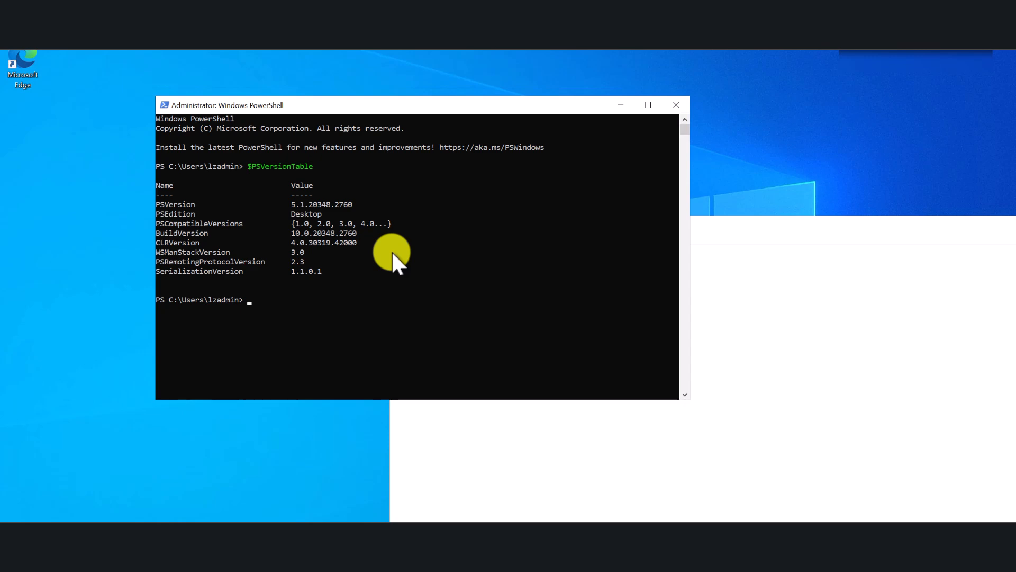
Copy Get-ExecutionPolicy from the Notepad command list and run it in PowerShell to check the script policy.
click(753, 236)
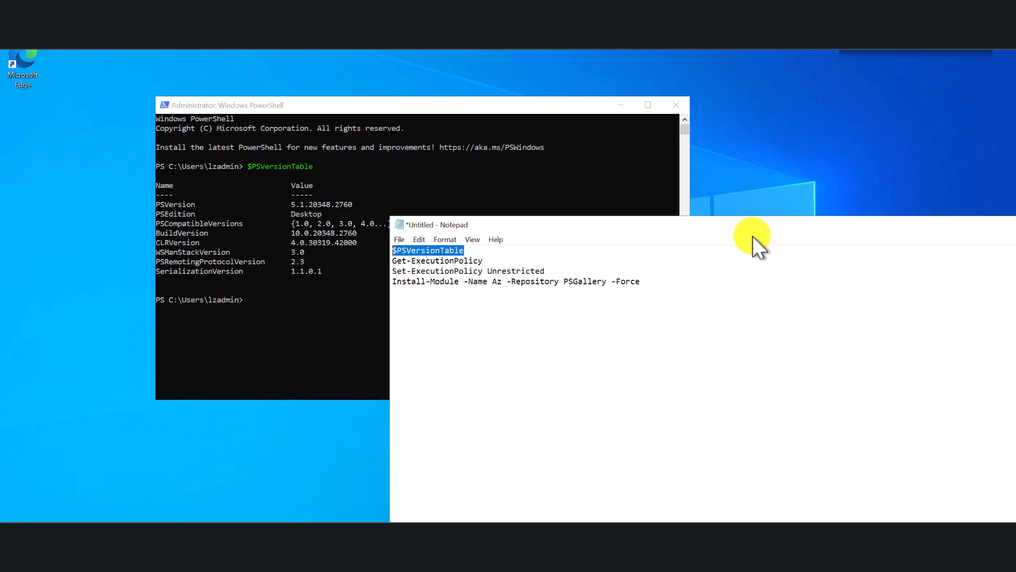
click(520, 339)
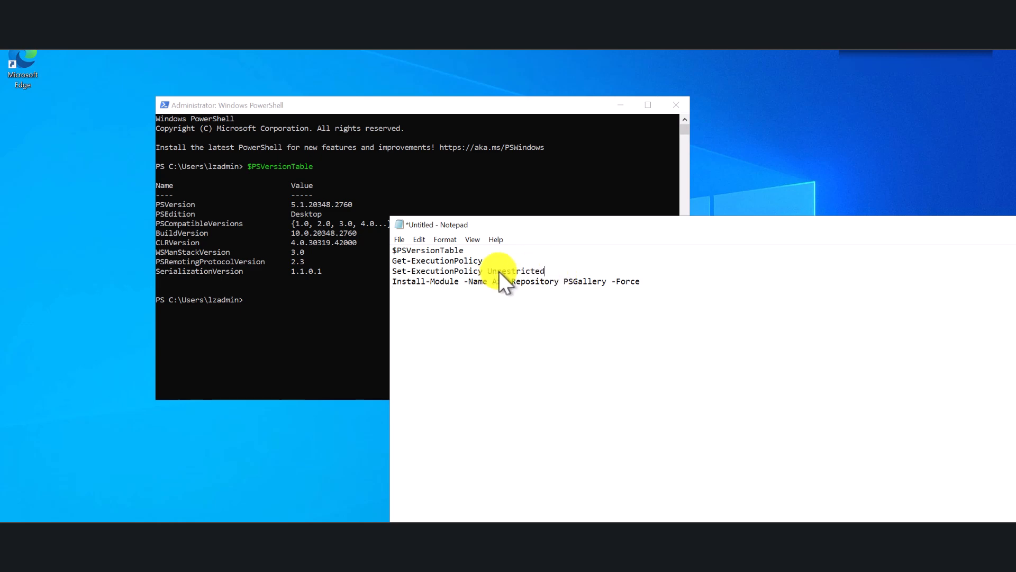
drag(491, 261, 383, 267)
drag(492, 261, 394, 259)
right_click(402, 261)
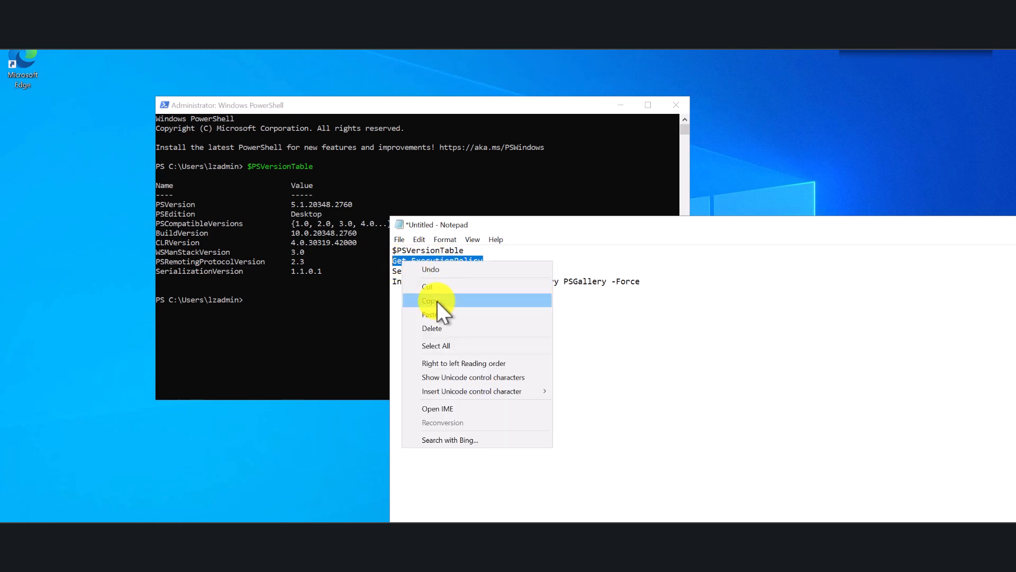
click(437, 300)
drag(954, 223, 865, 229)
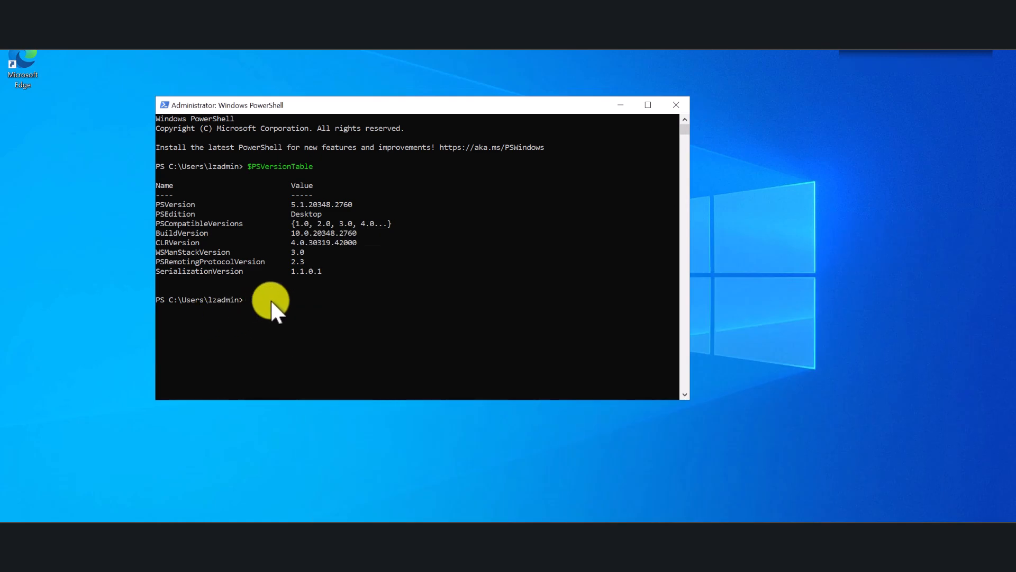
click(271, 300)
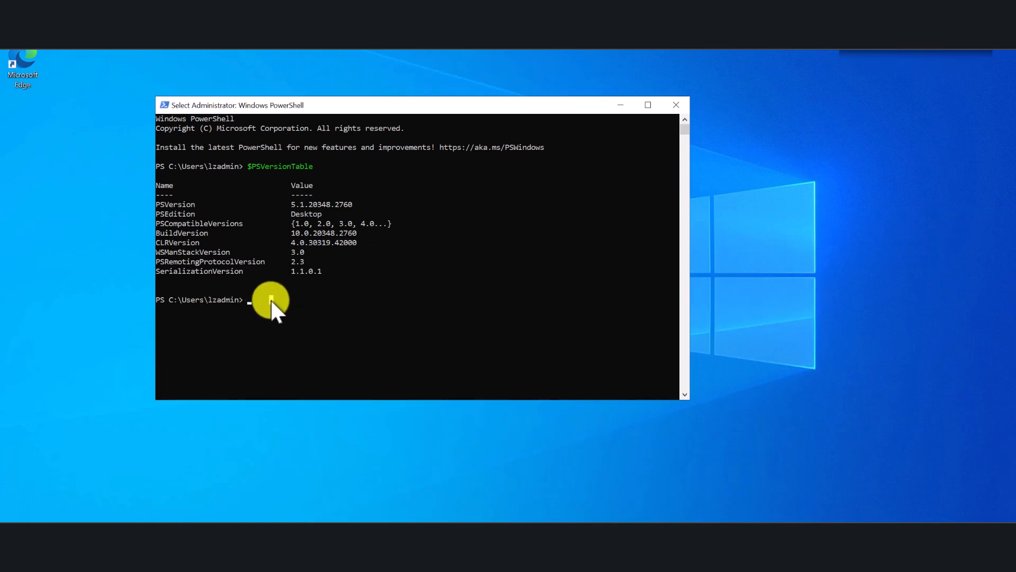
right_click(271, 299)
key(Return)
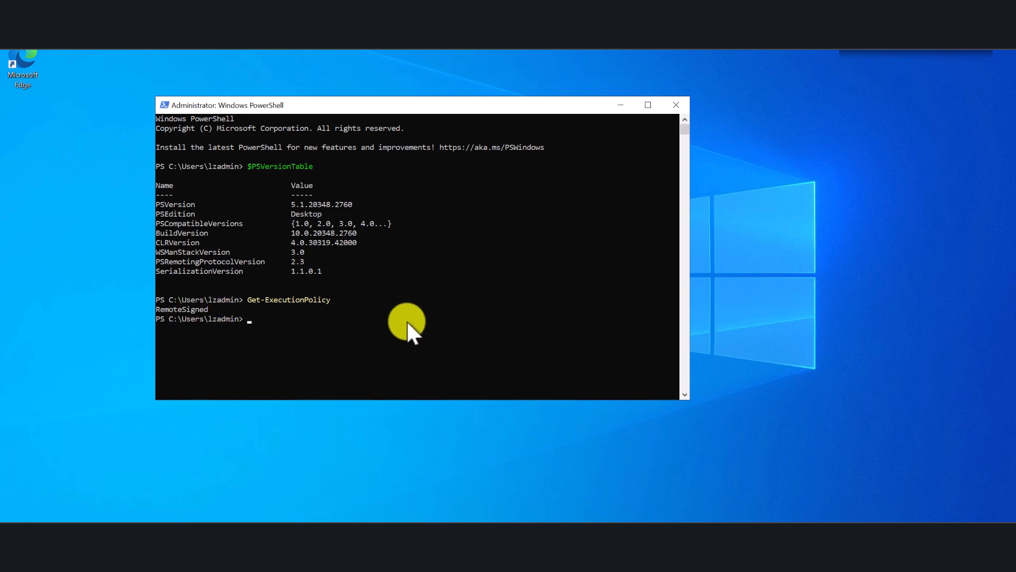
Copy and run Install-Module -Name Az -Repository PSGallery -Force in PowerShell, answering Y to install the NuGet provider.
click(360, 531)
drag(560, 288, 304, 287)
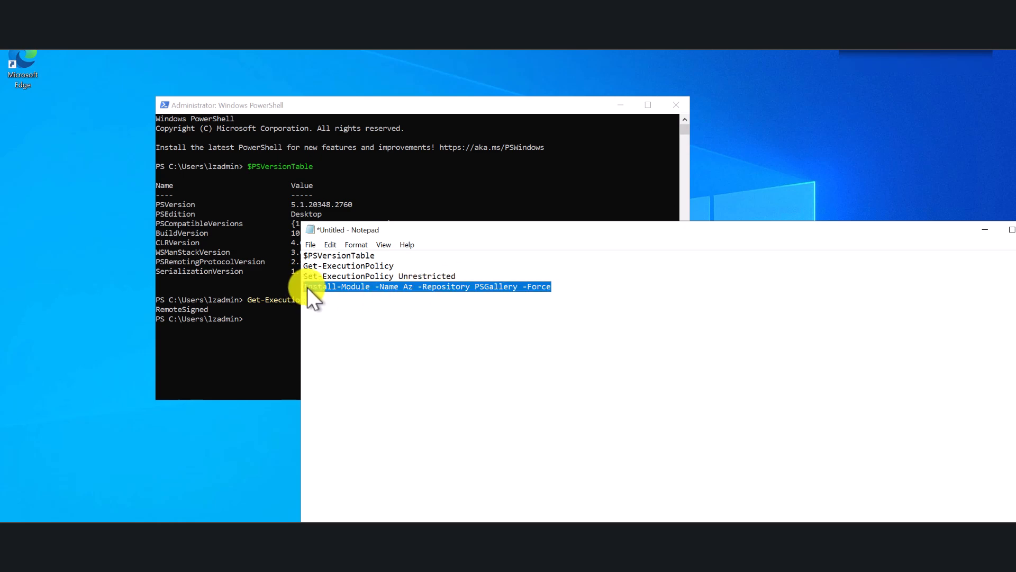
right_click(321, 284)
click(365, 324)
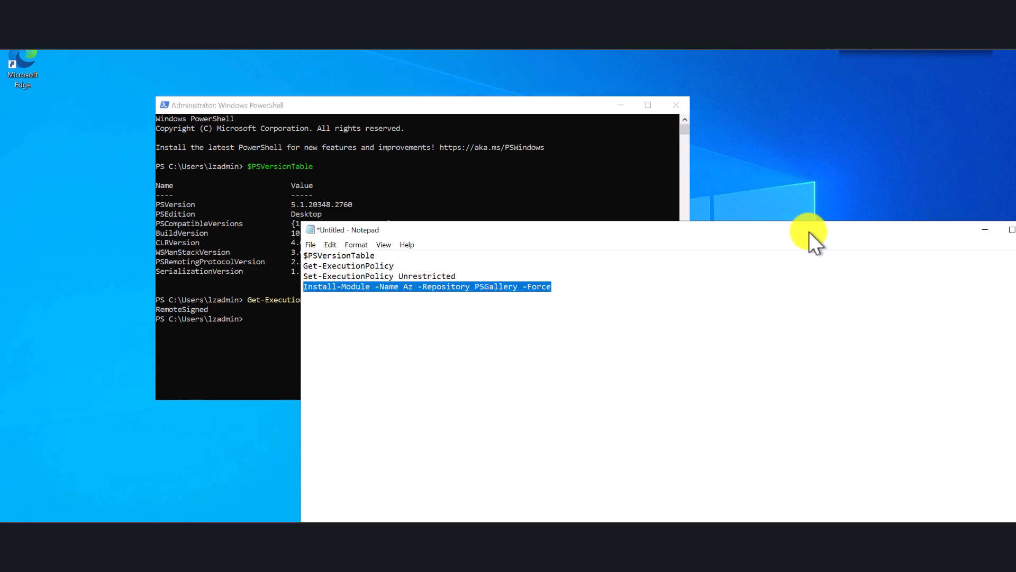
drag(794, 231, 608, 211)
click(779, 213)
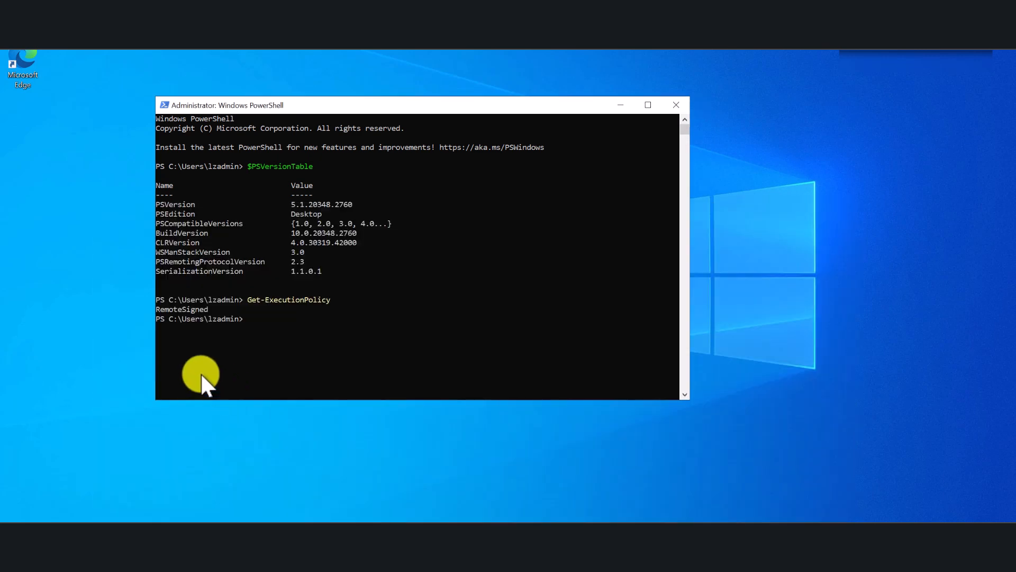
right_click(287, 322)
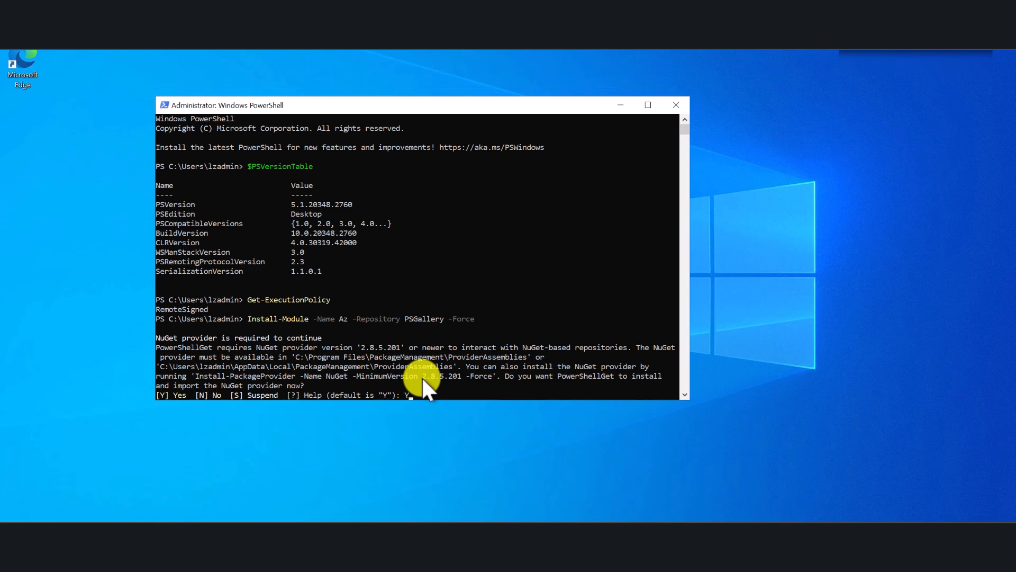
key(Return)
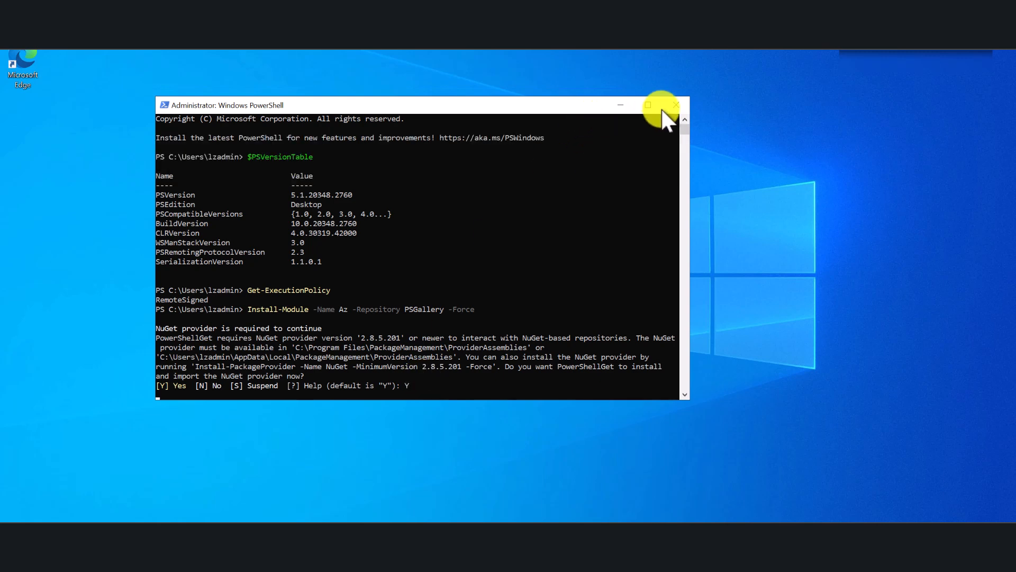
drag(577, 103, 589, 79)
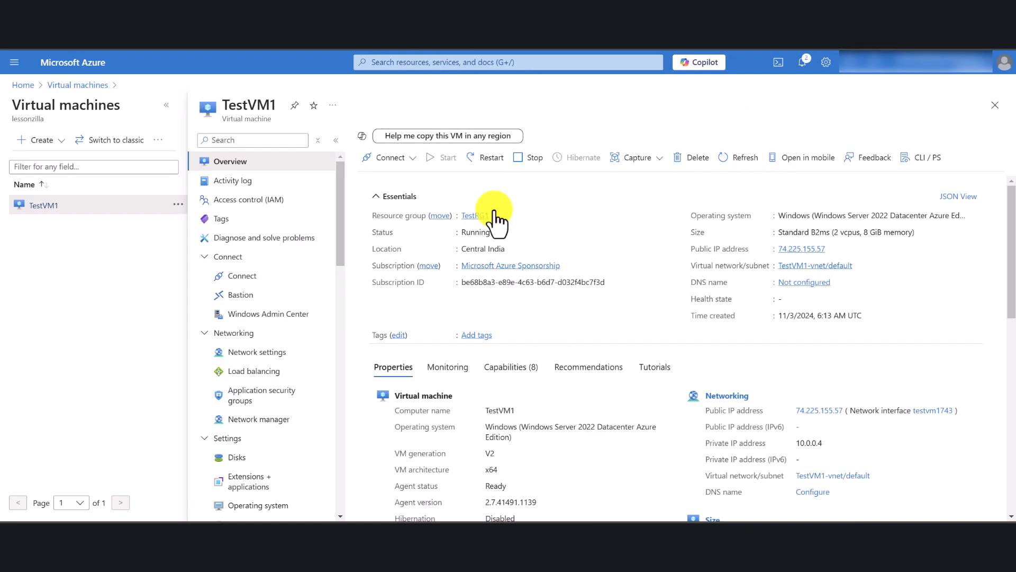
In the Azure portal, search for "automation", open Automation Accounts and start creating an account.
click(422, 64)
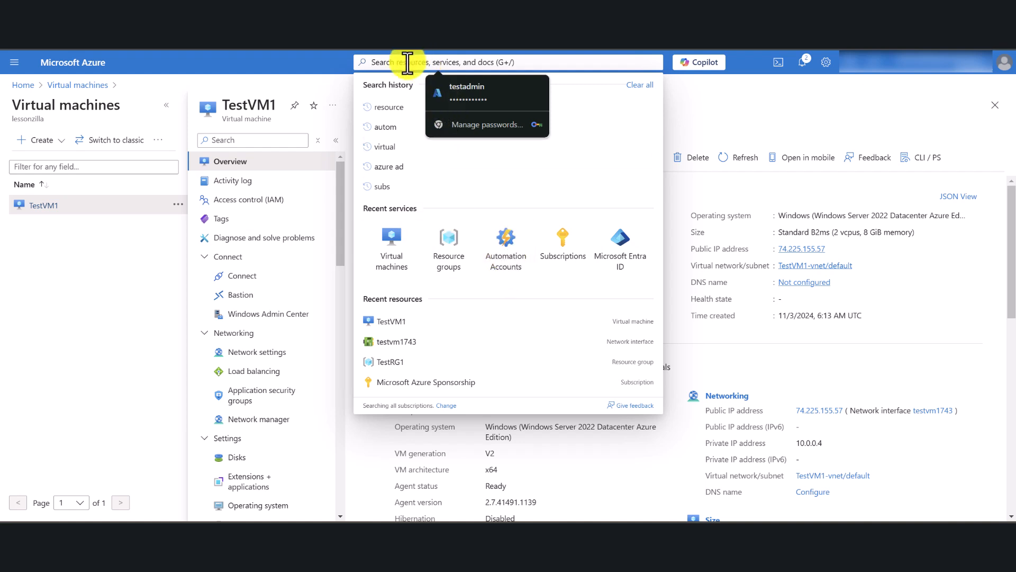
text(auto)
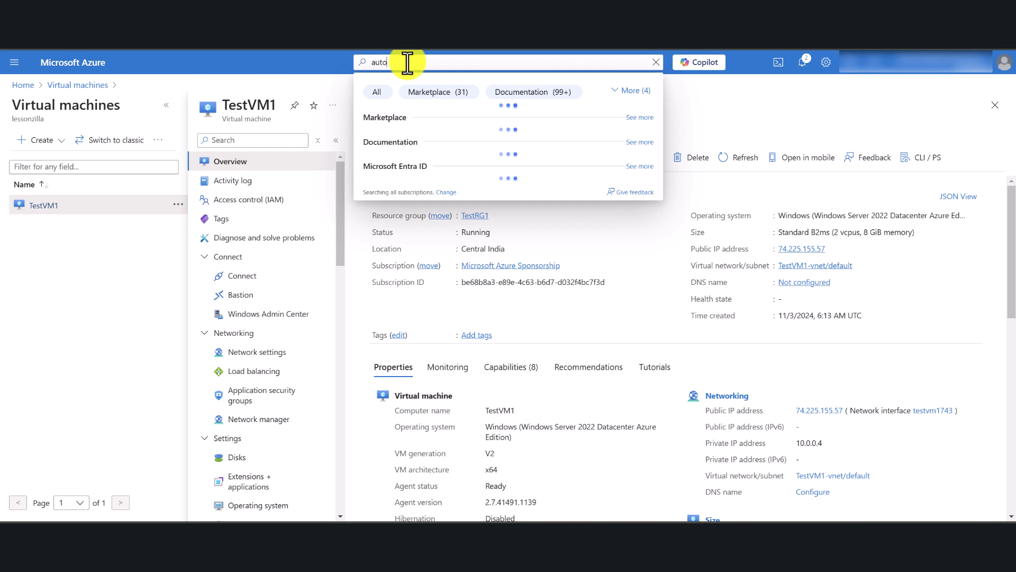
text(mation)
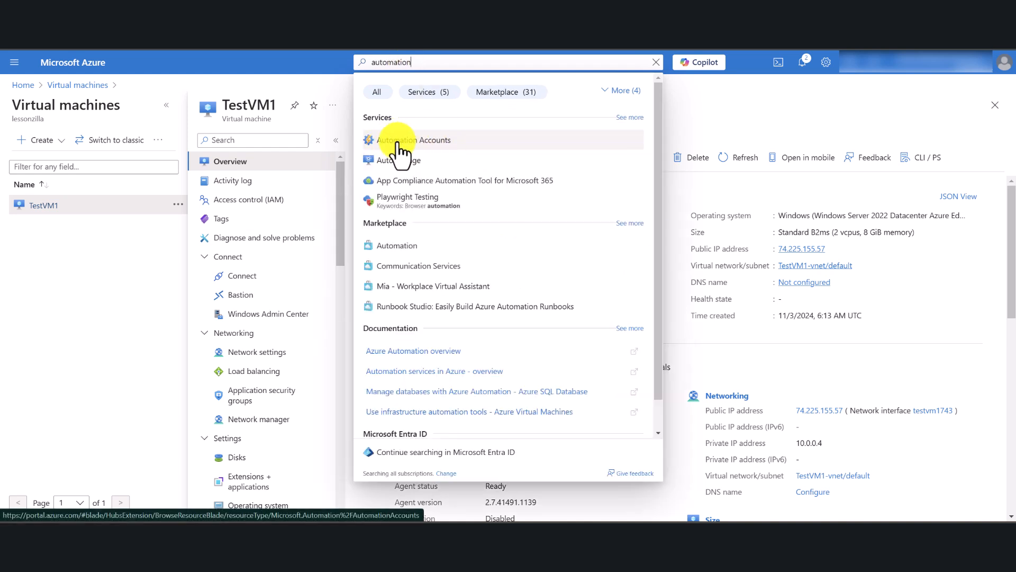
click(397, 142)
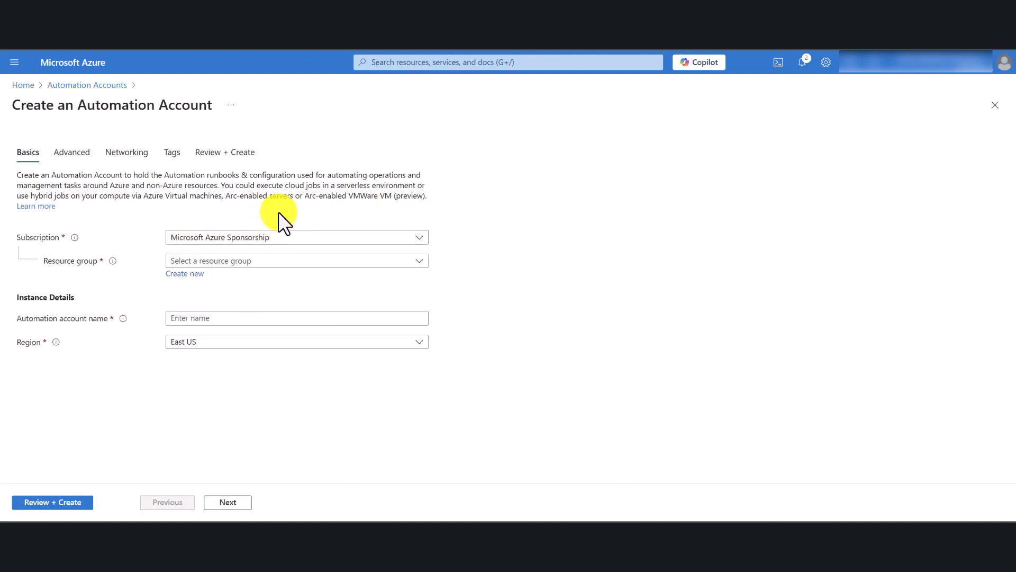
Assign the automation account to resource group TestRG1, name it automationtest1, keep the system-assigned identity and proceed to the networking settings.
click(235, 261)
click(178, 321)
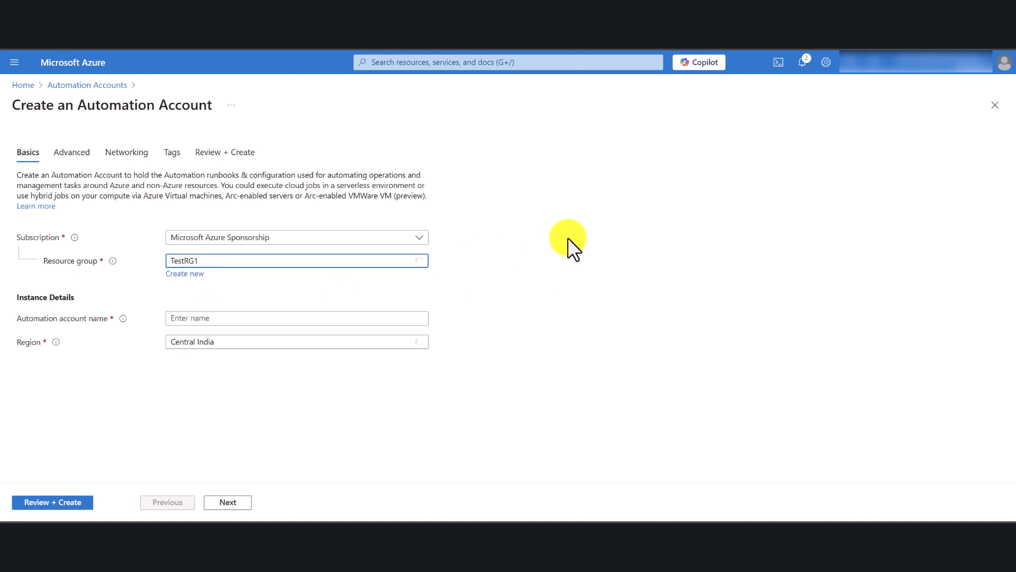
click(217, 318)
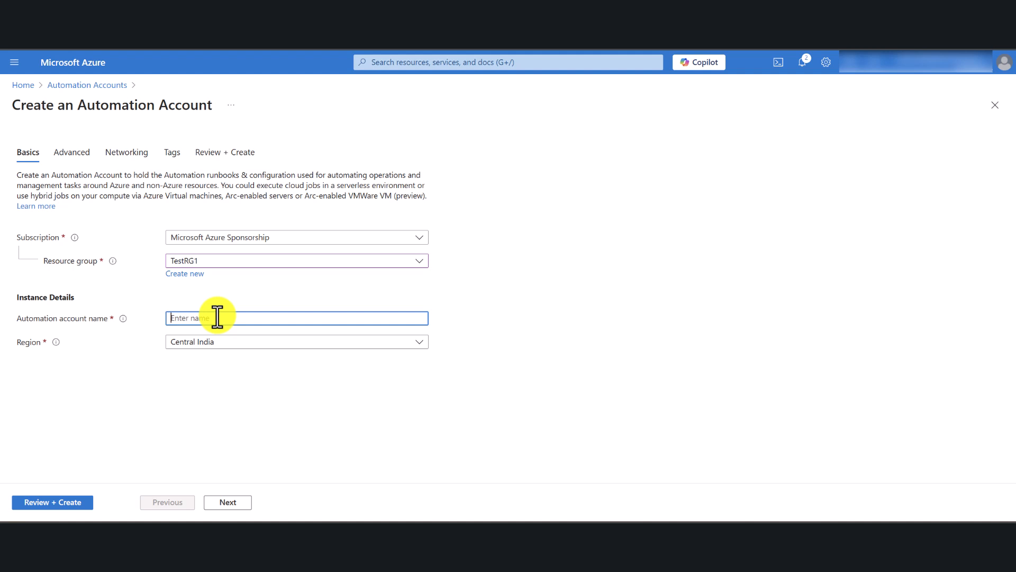
text(automa)
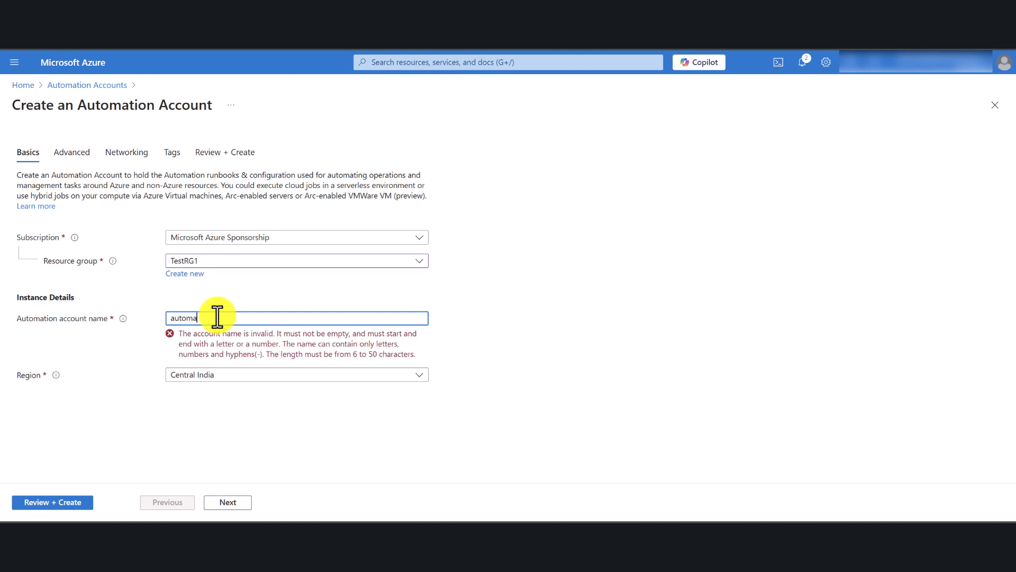
text(tiontest1)
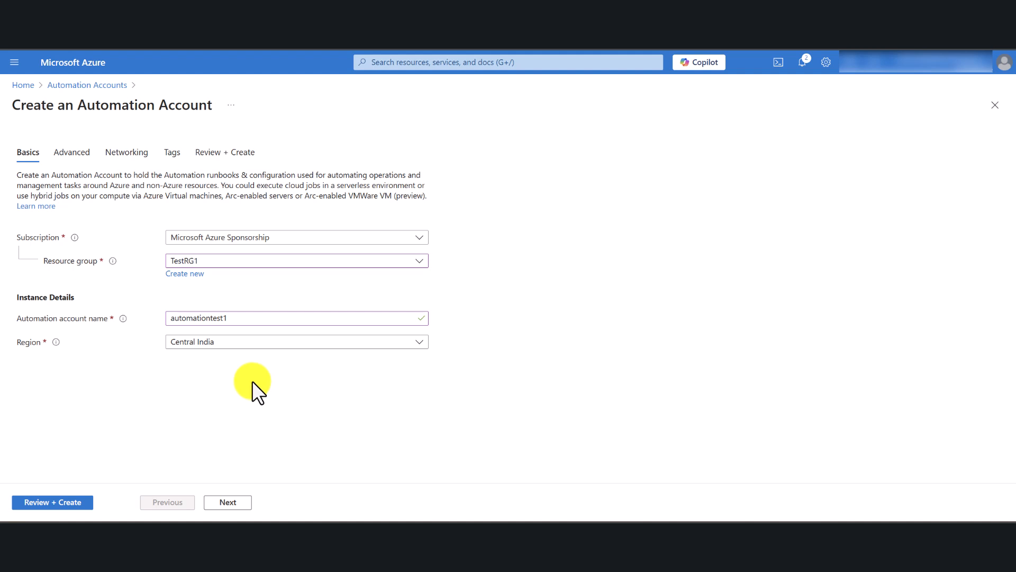
click(232, 503)
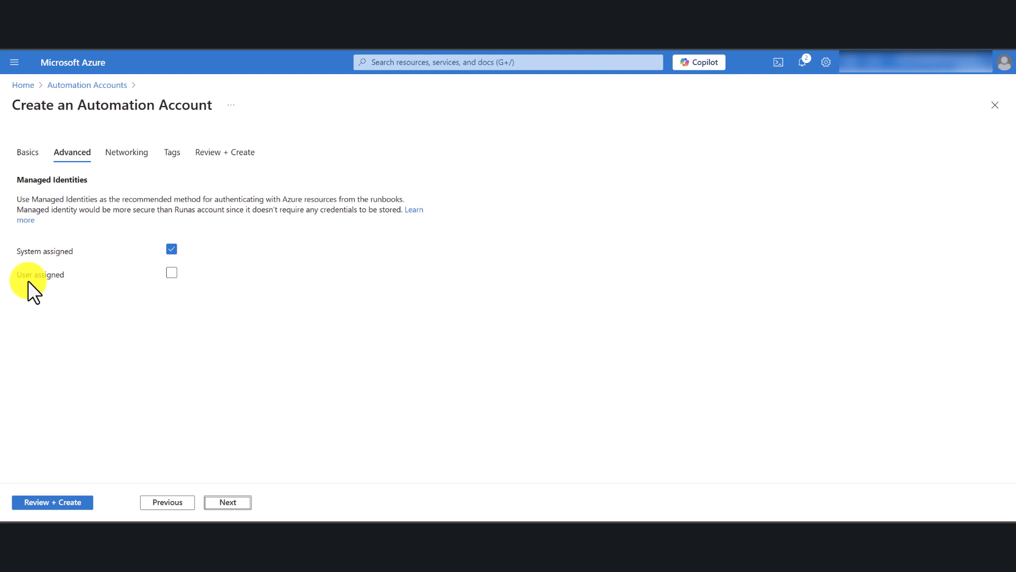
click(229, 506)
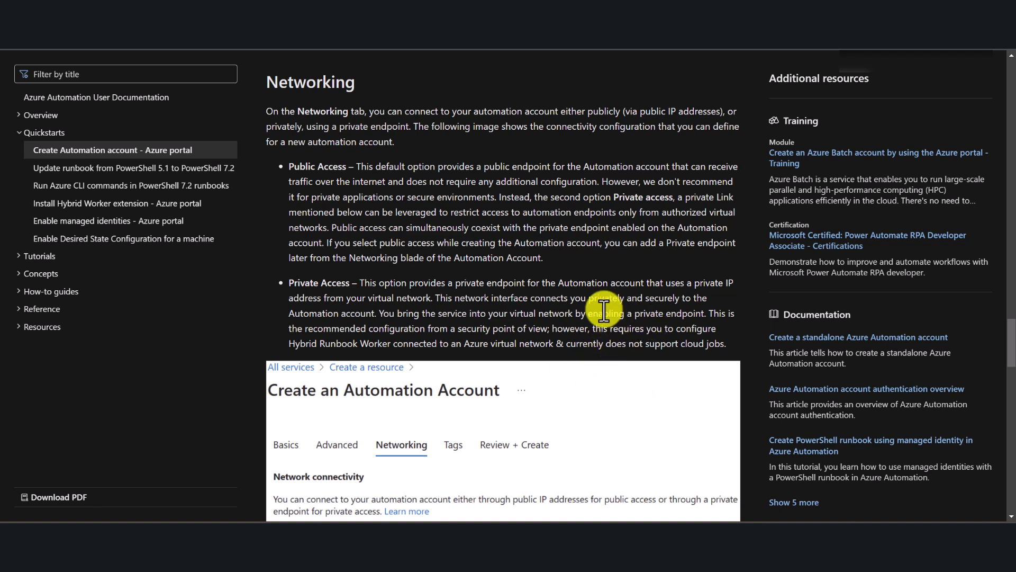
Read the Private Access description in the Azure Automation networking documentation, including its Hybrid Runbook Worker requirement.
drag(288, 281, 393, 286)
click(532, 336)
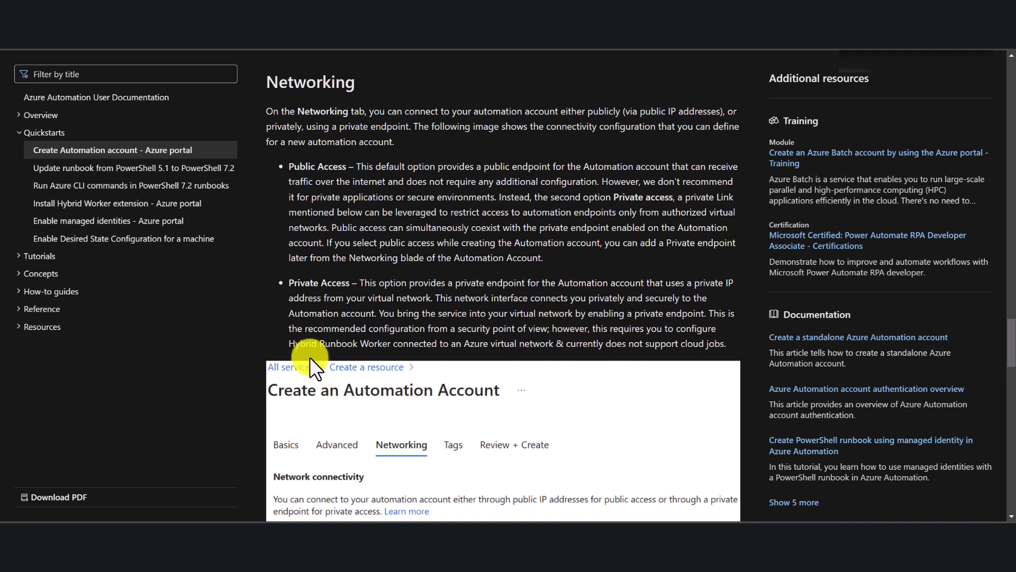
drag(289, 344, 424, 347)
click(479, 344)
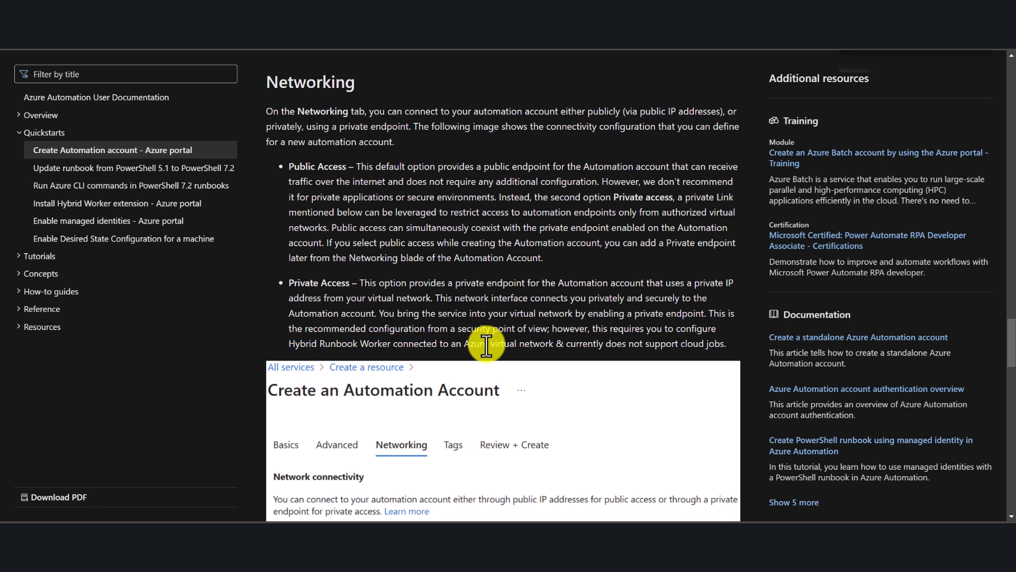
drag(567, 344, 291, 284)
click(724, 346)
click(553, 256)
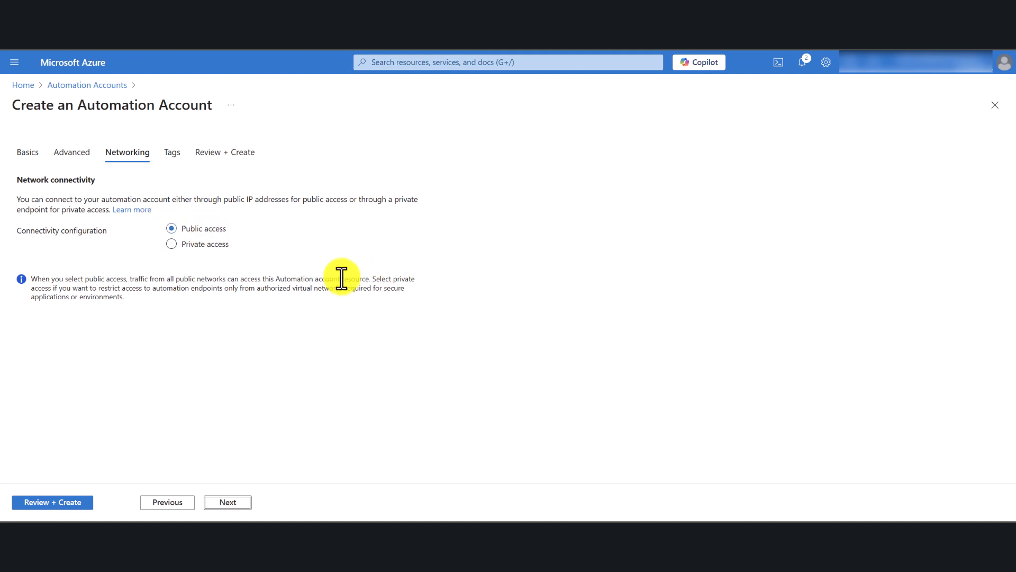
Keep public access, leave the tags empty, and review and create the automation account.
click(228, 502)
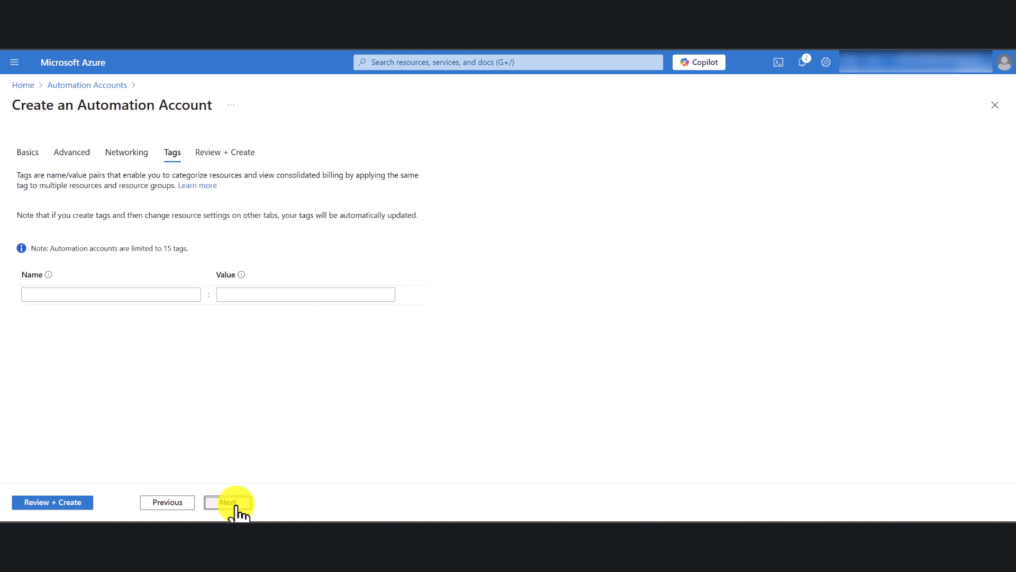
click(57, 503)
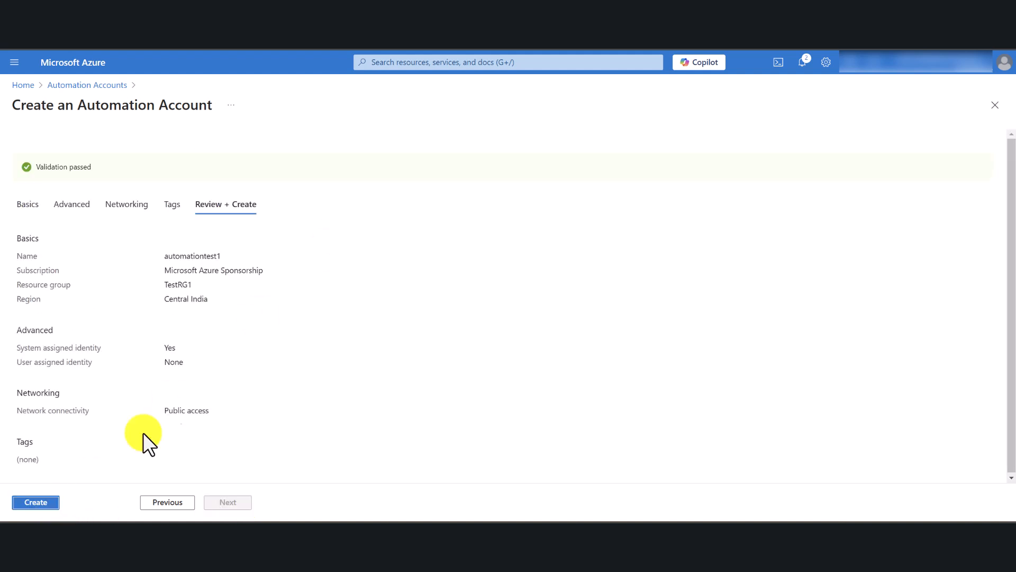
click(37, 504)
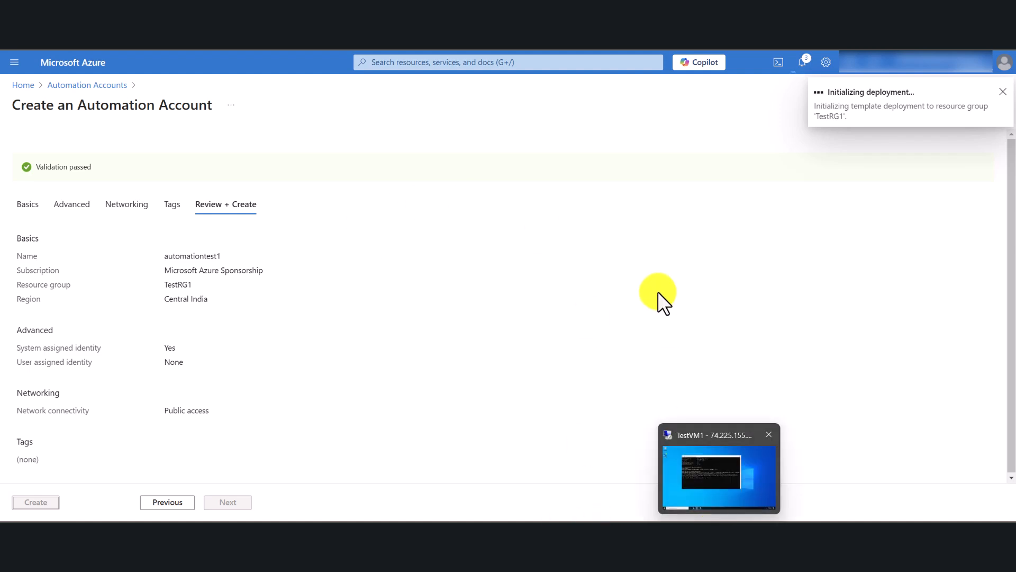
click(726, 533)
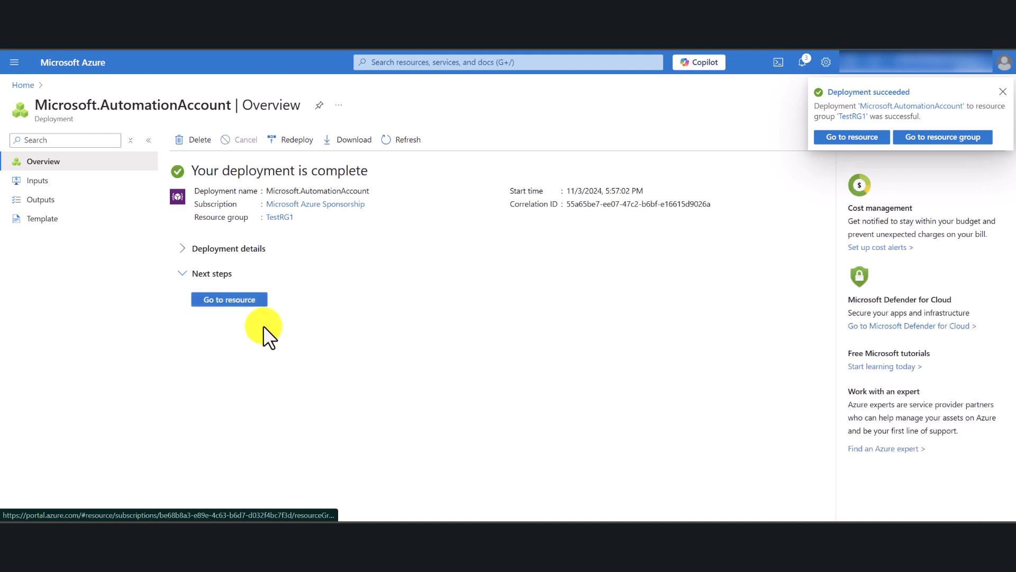
Open the deployed automationtest1 account, go to its runbooks and start creating a new runbook.
click(229, 303)
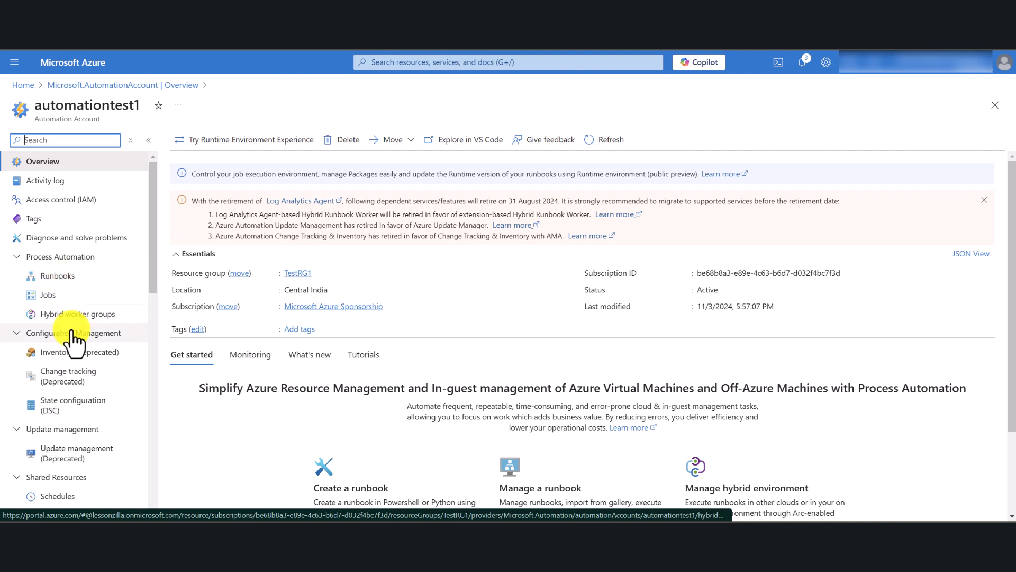
click(64, 276)
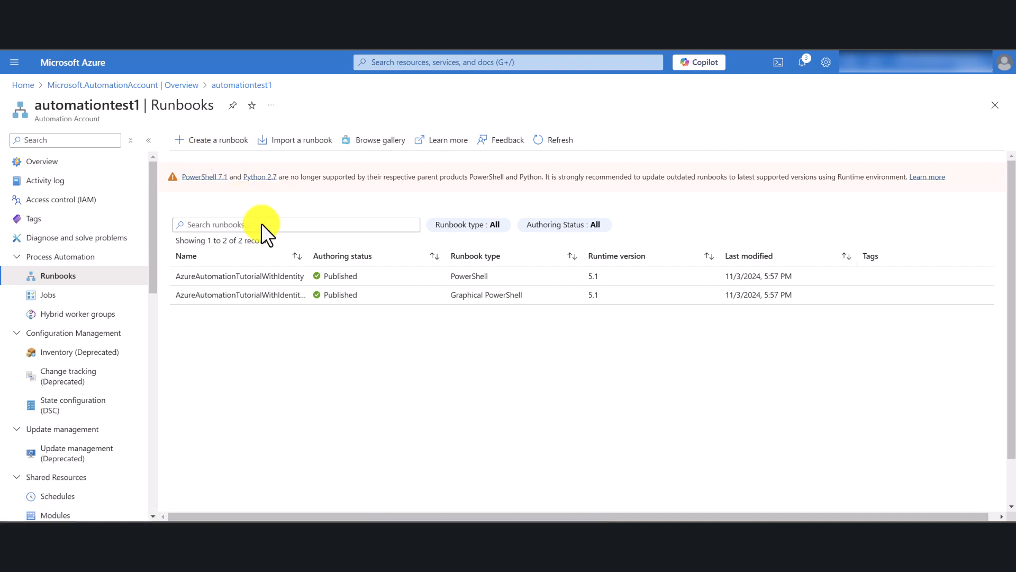
click(217, 141)
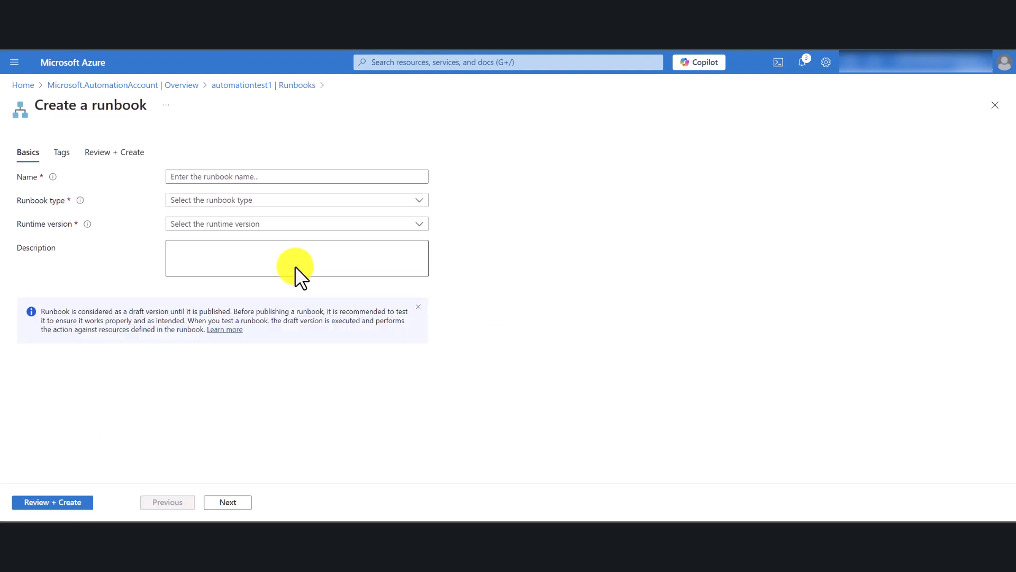
Name the runbook Start-TestVM1, set its type to PowerShell and its runtime version to 5.1.
click(225, 182)
text(Star)
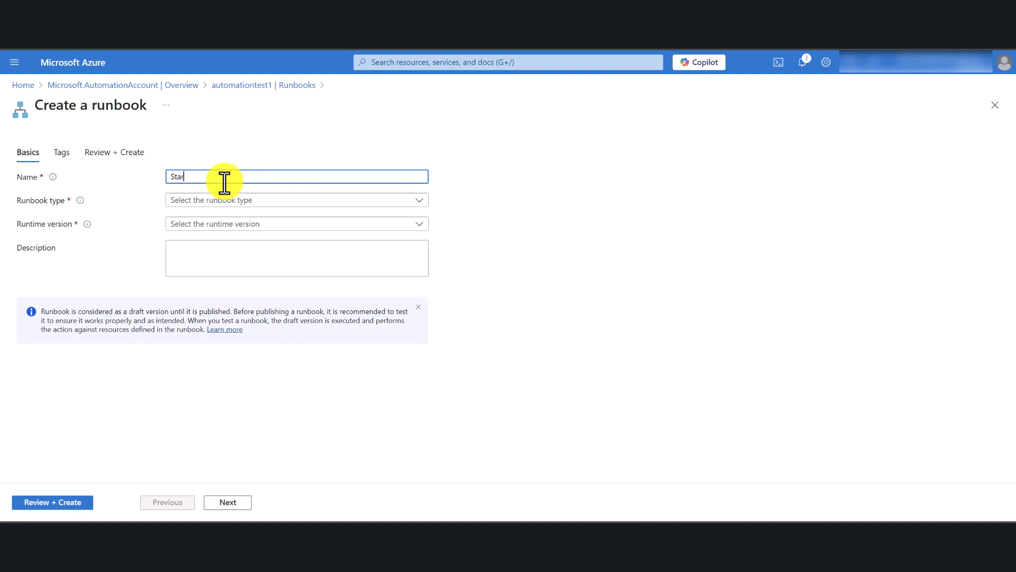
text(t-TestVM1)
click(218, 204)
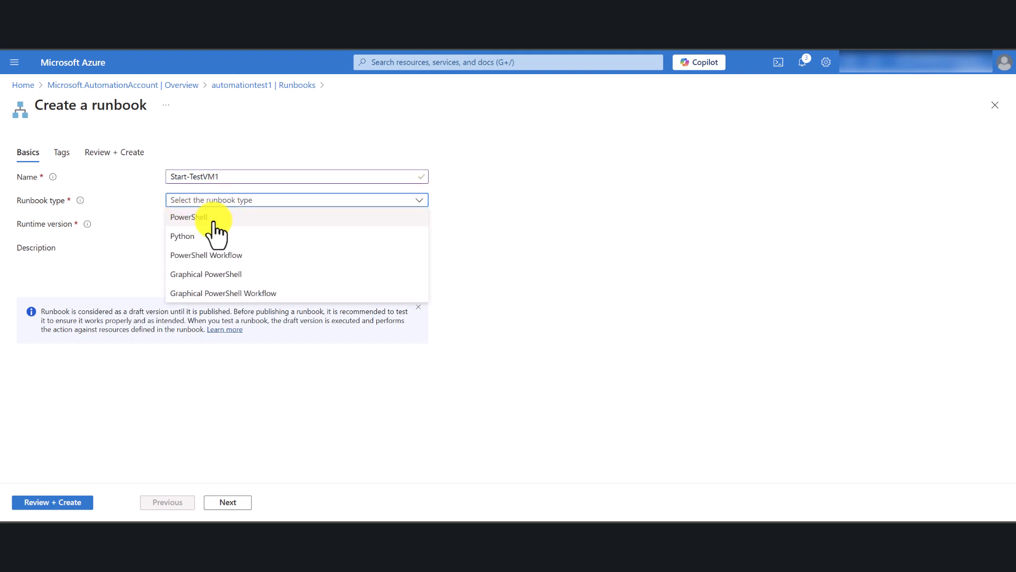
click(216, 220)
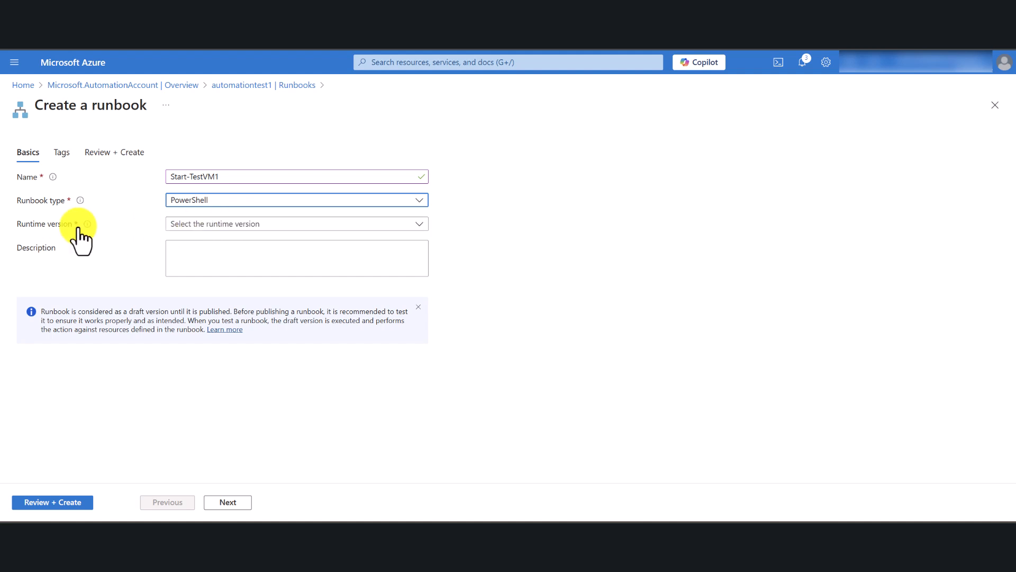
click(237, 222)
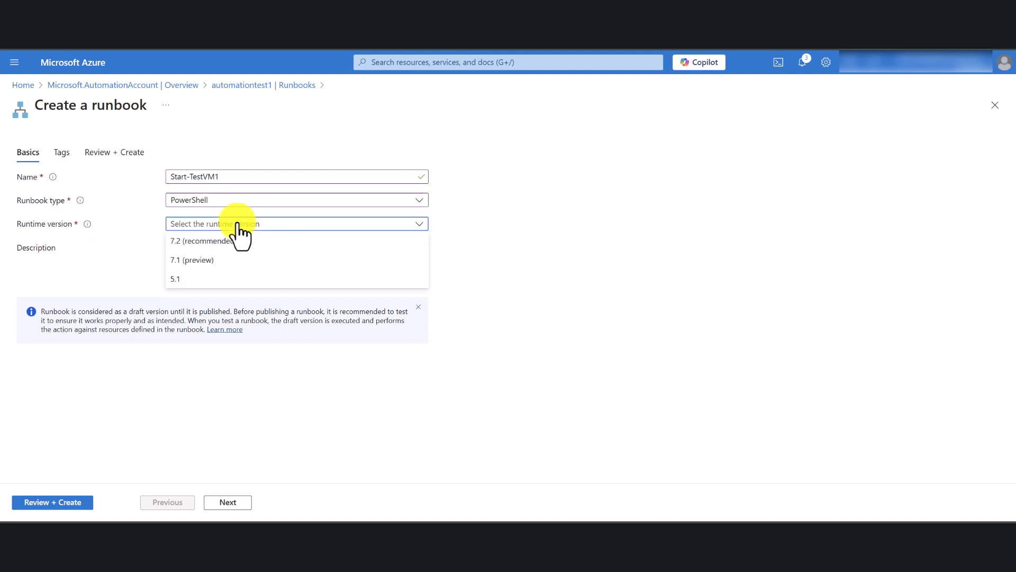
click(183, 279)
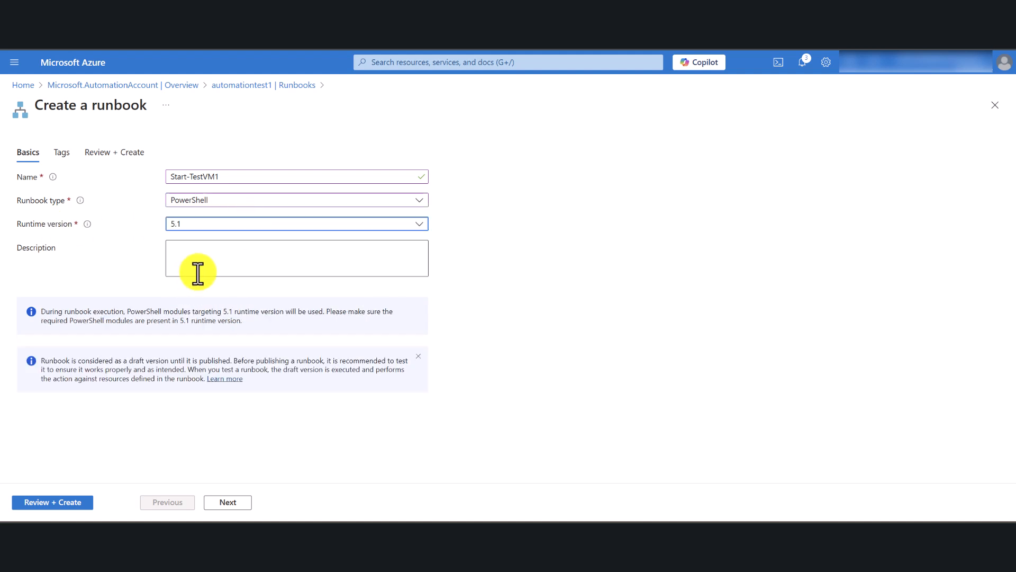
Keep the chosen runtime version, leave the description empty, and review and create the runbook.
click(342, 228)
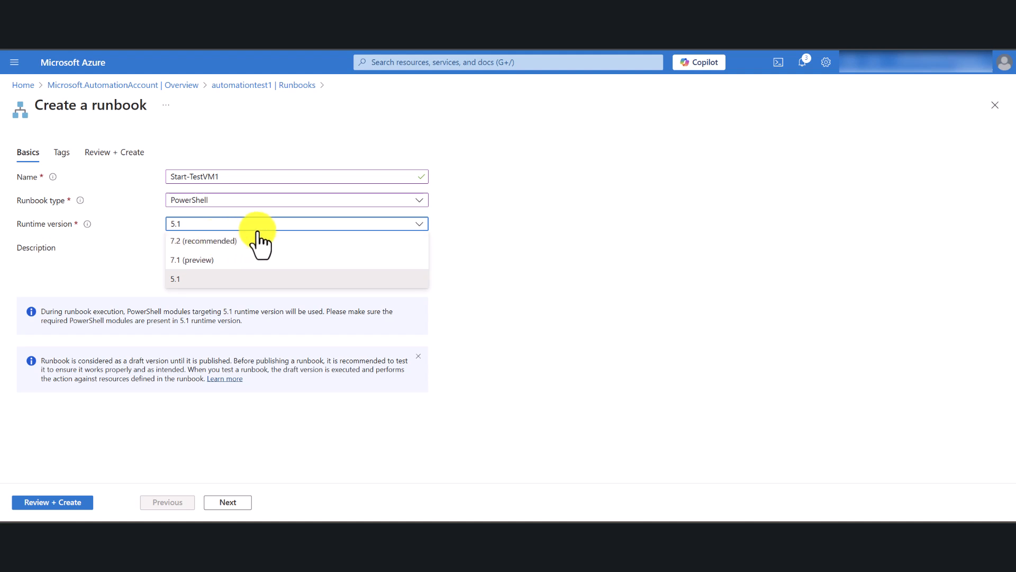
click(569, 201)
click(224, 255)
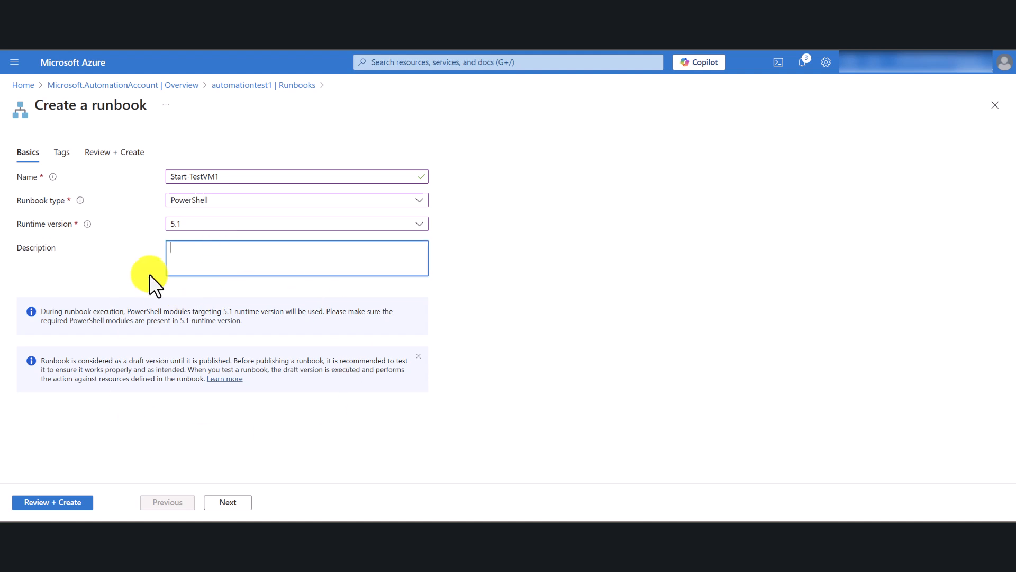
click(67, 502)
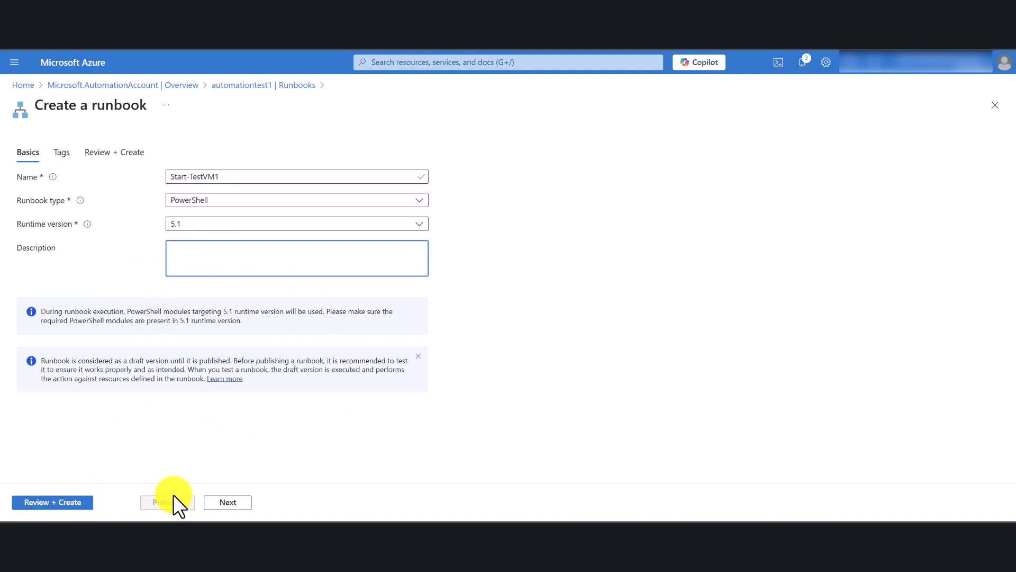
click(29, 503)
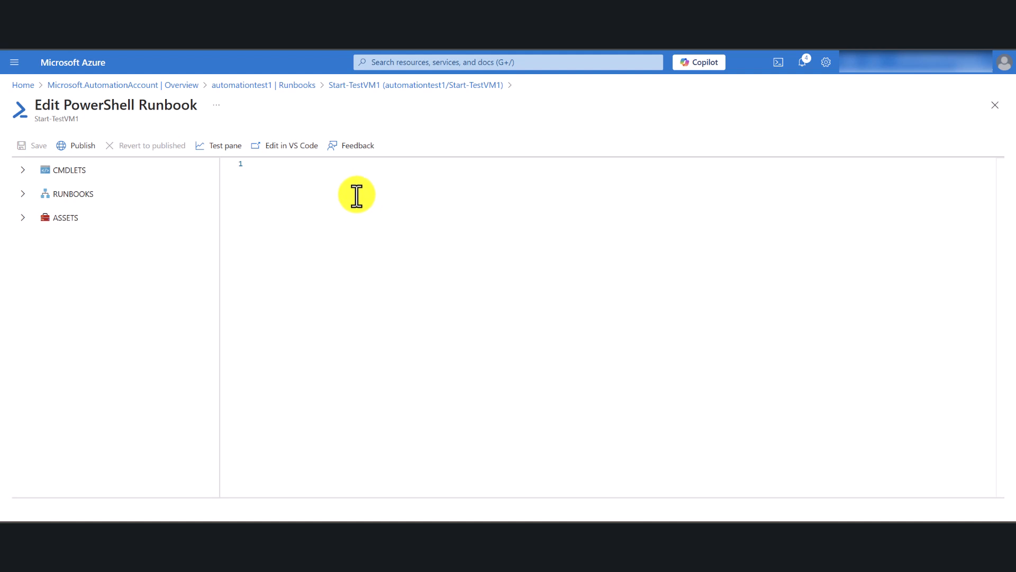
Switch to Notepad, open the param( script file and examine its separate start-VM and stop-VM scripts.
mouse_move(693, 521)
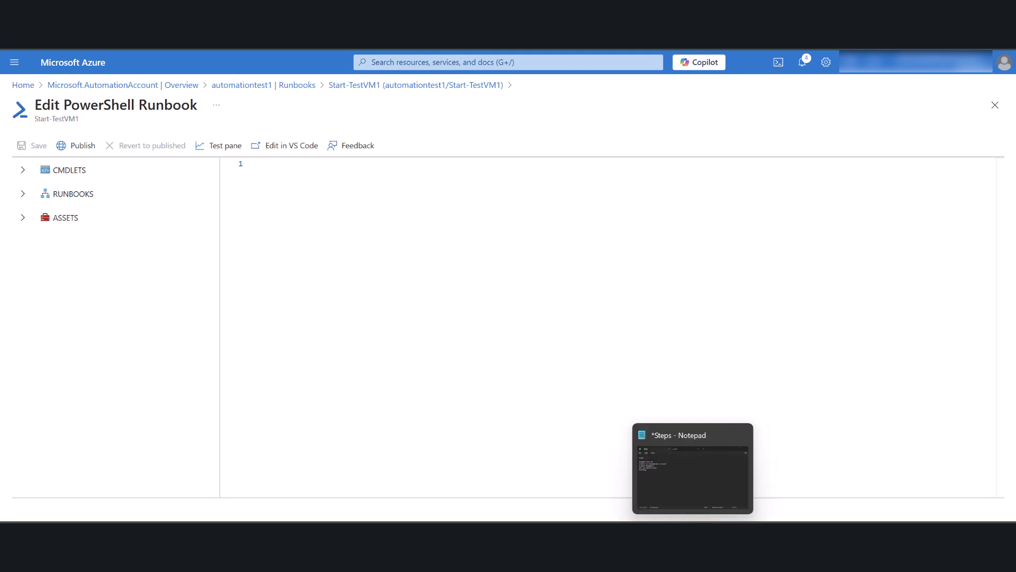
click(692, 471)
click(641, 172)
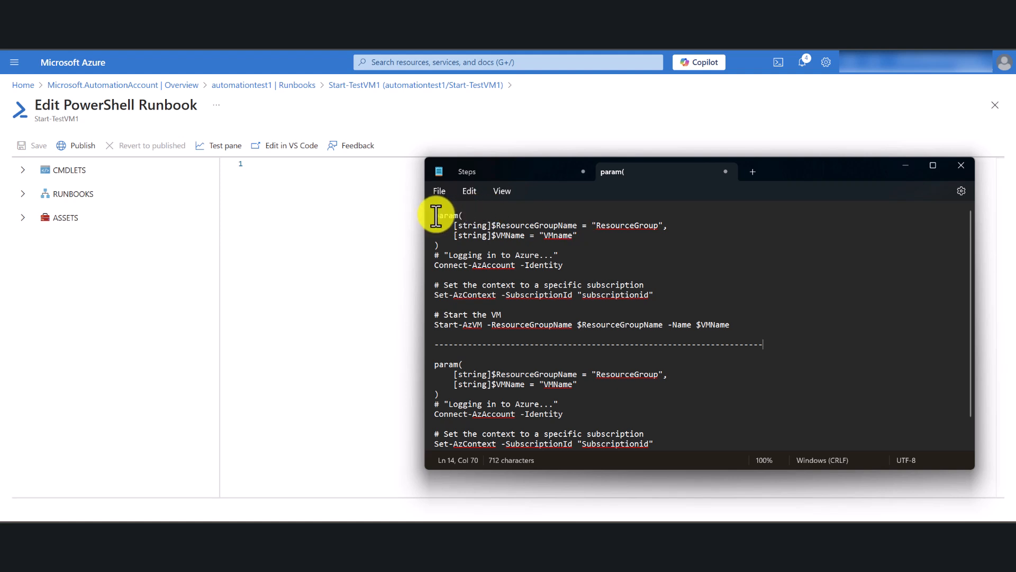
drag(436, 215, 738, 327)
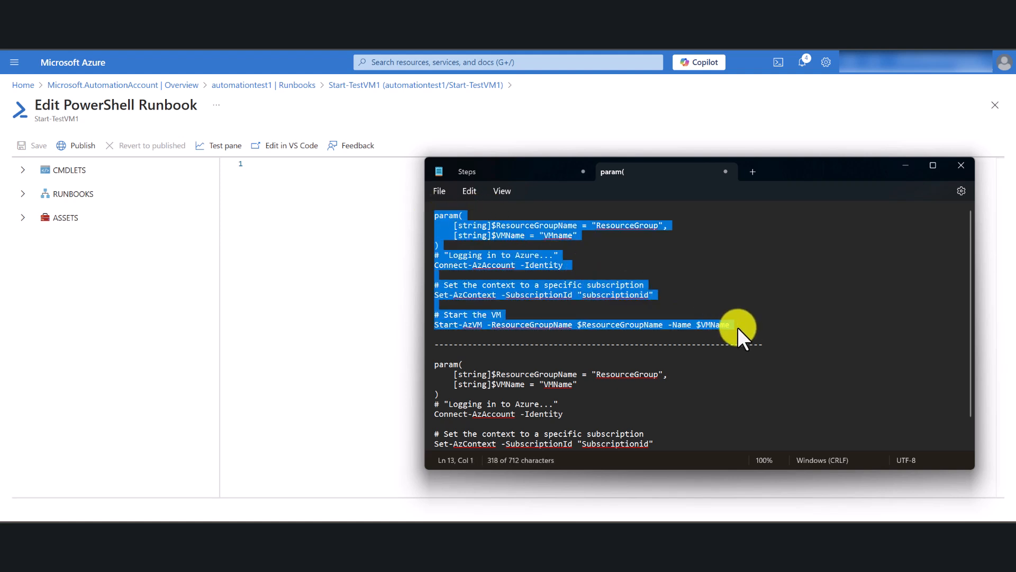
scroll(662, 335, down, 1)
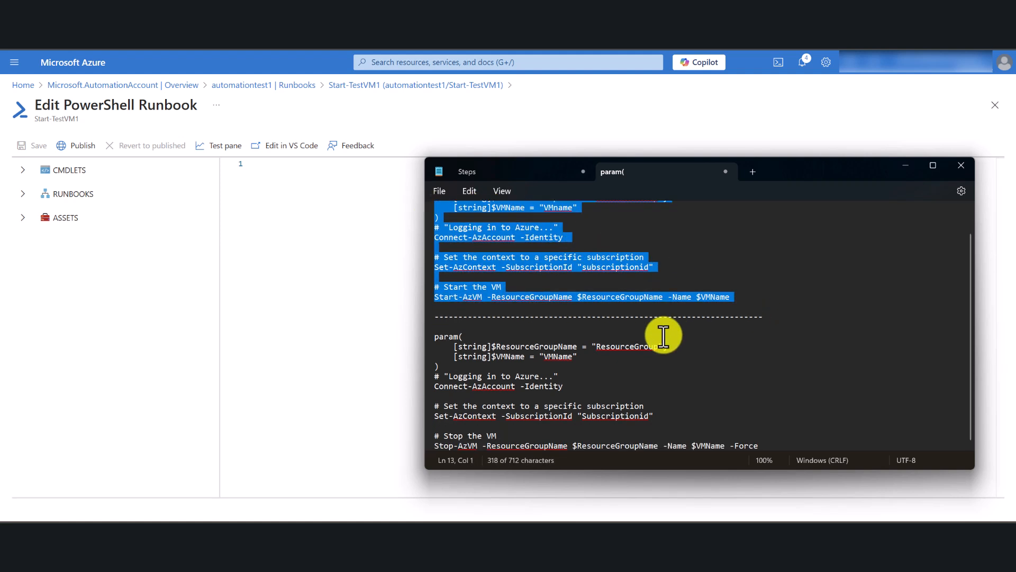
click(435, 338)
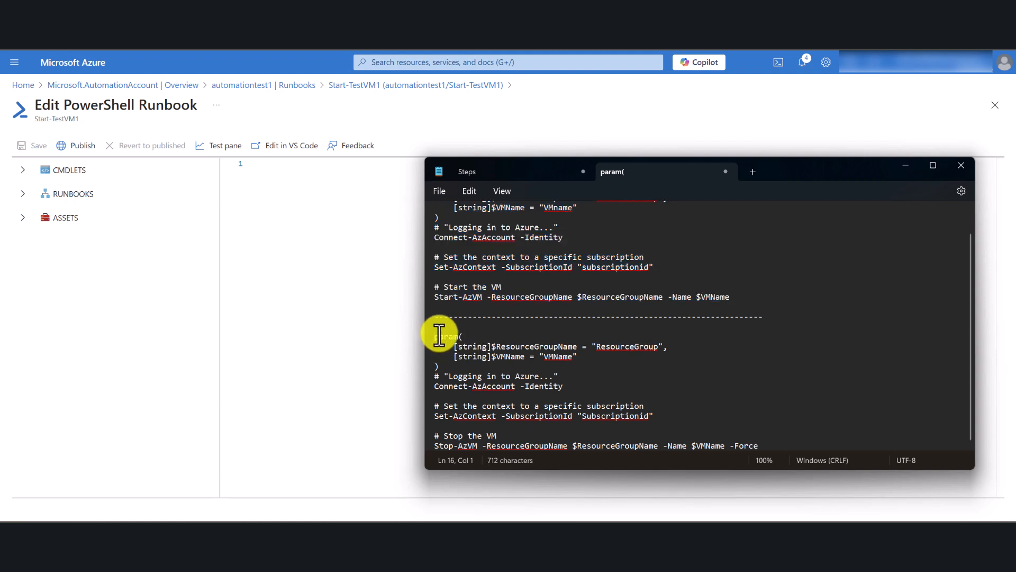
drag(435, 337, 468, 364)
click(777, 355)
scroll(625, 312, up, 1)
click(736, 323)
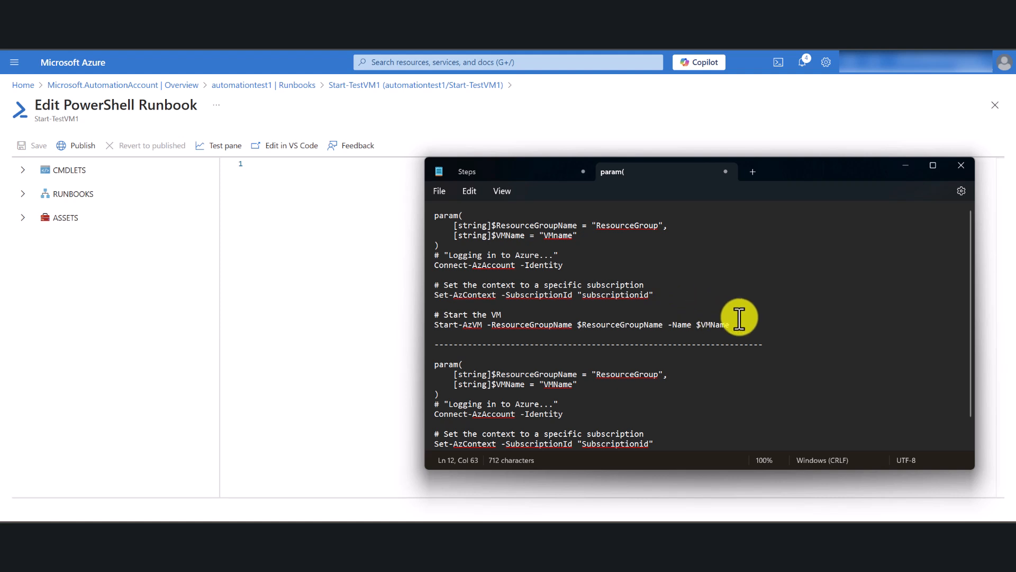
Copy the start-VM script block from the param( file in Notepad and paste it into the empty Start-TestVM1 runbook in Azure.
drag(740, 326, 421, 227)
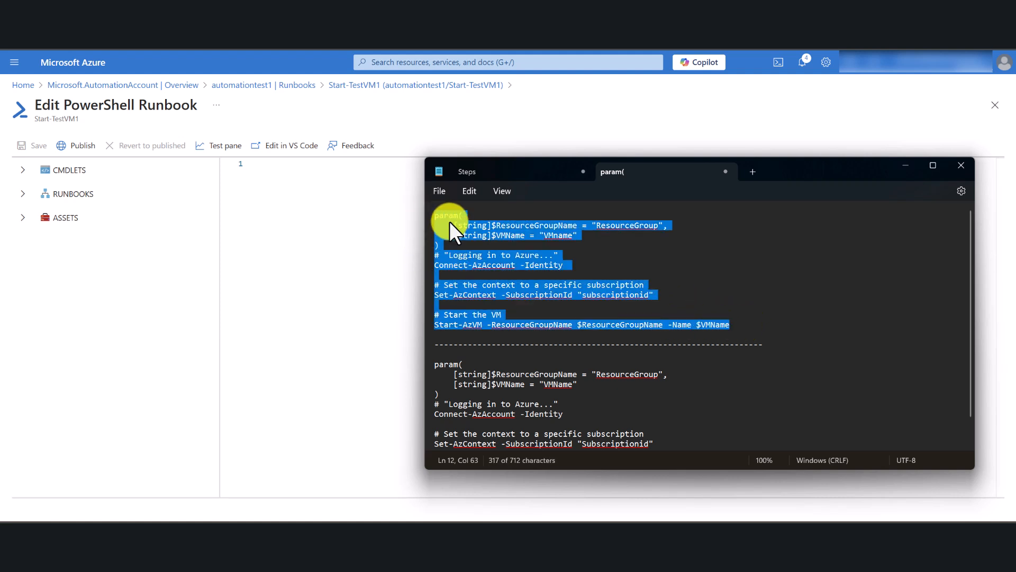
scroll(617, 314, down, 1)
scroll(617, 313, up, 1)
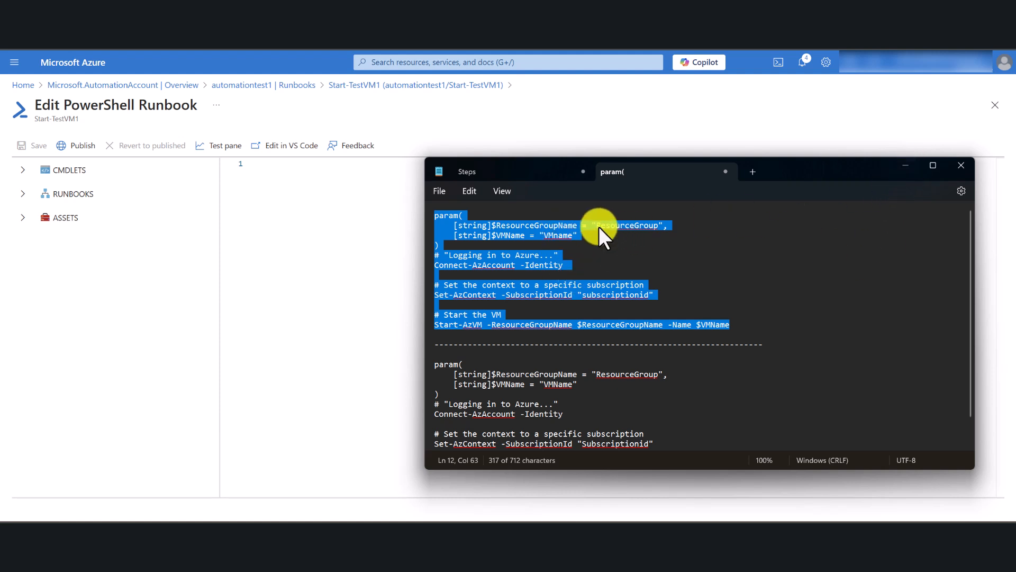
right_click(615, 226)
click(649, 47)
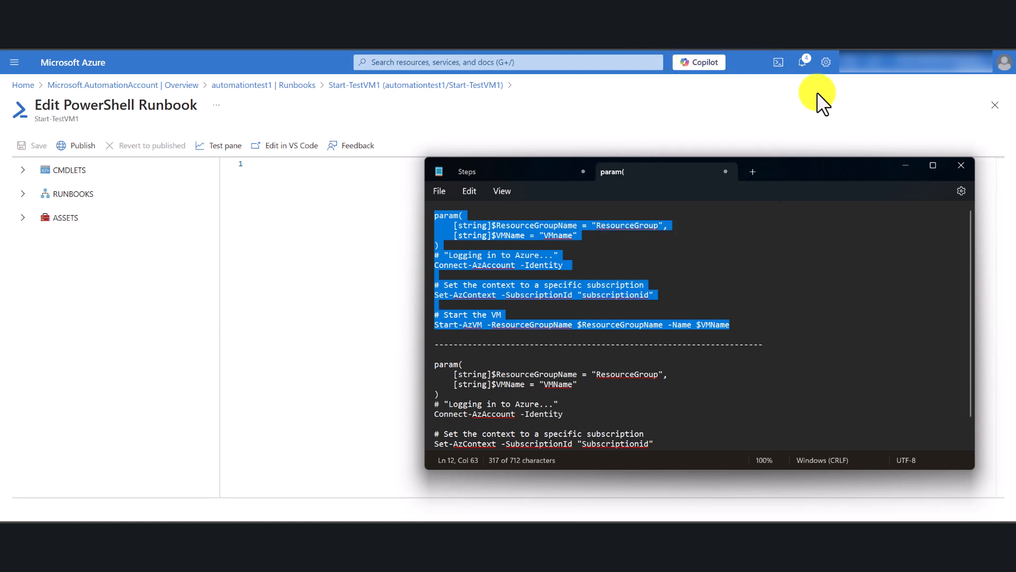
click(905, 165)
click(264, 167)
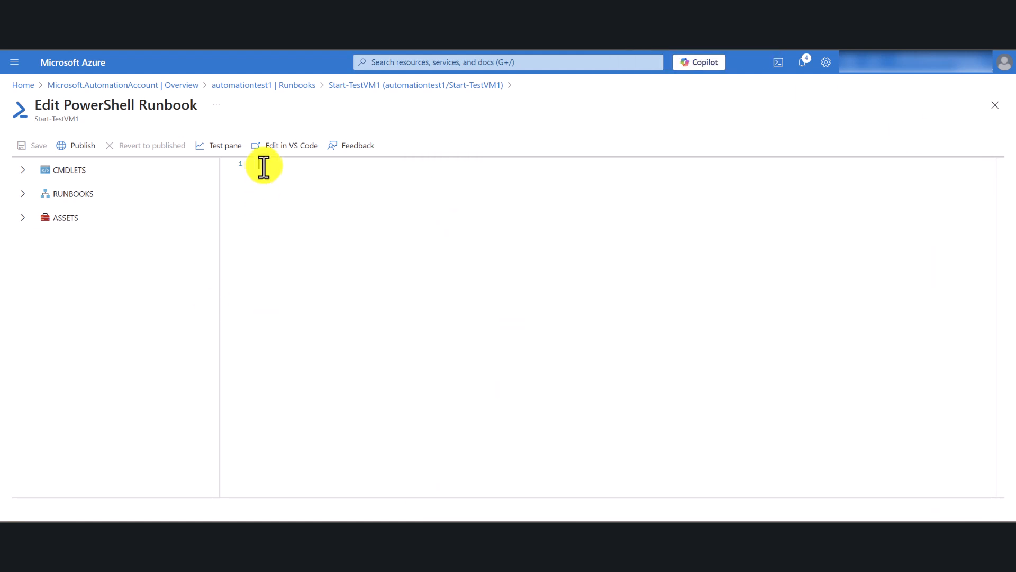
key(ctrl+v)
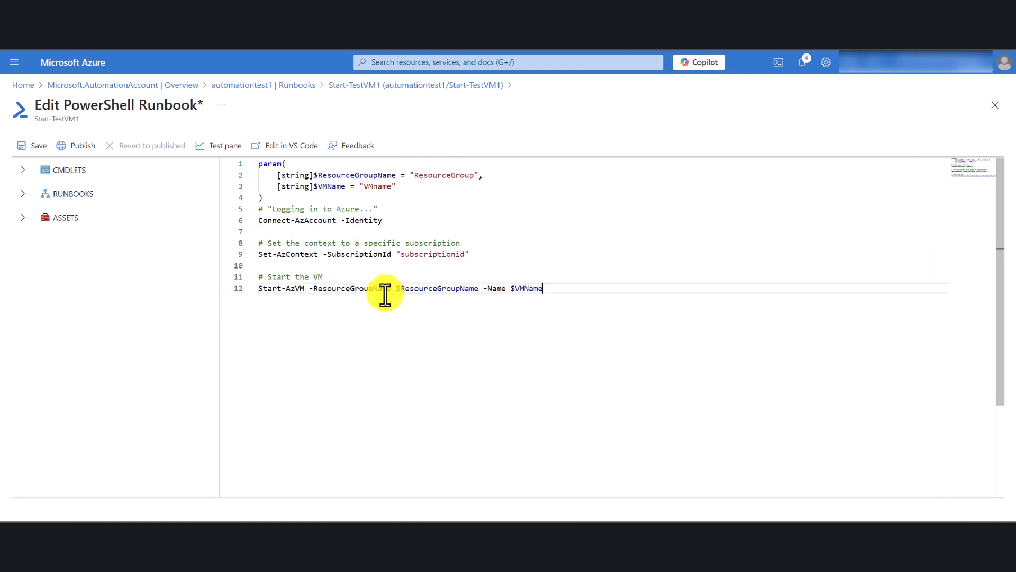
Open the portal home in a separate browser tab and set the runbook's ResourceGroupName parameter to "TestRG1".
click(473, 175)
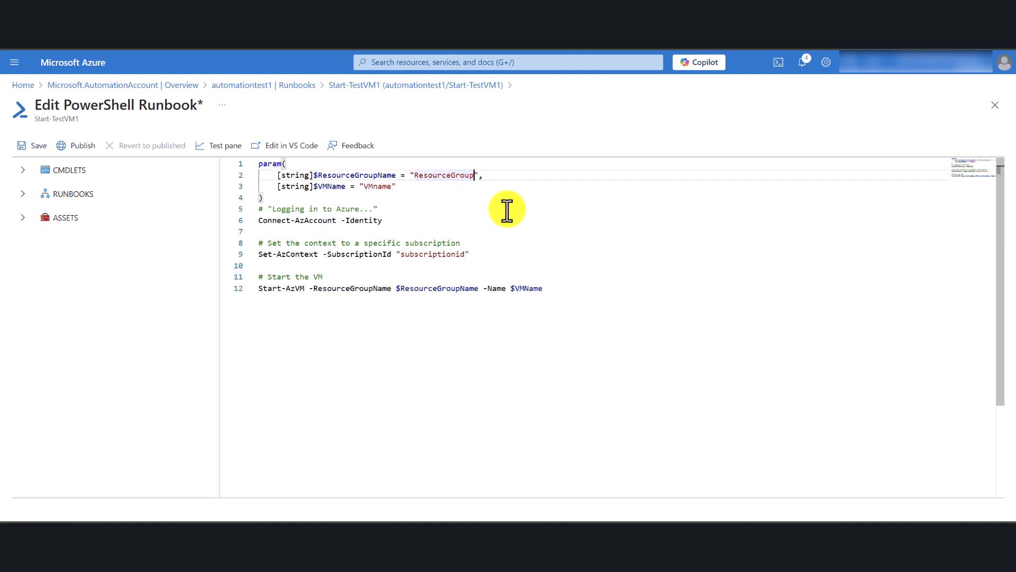
key(BackSpace)
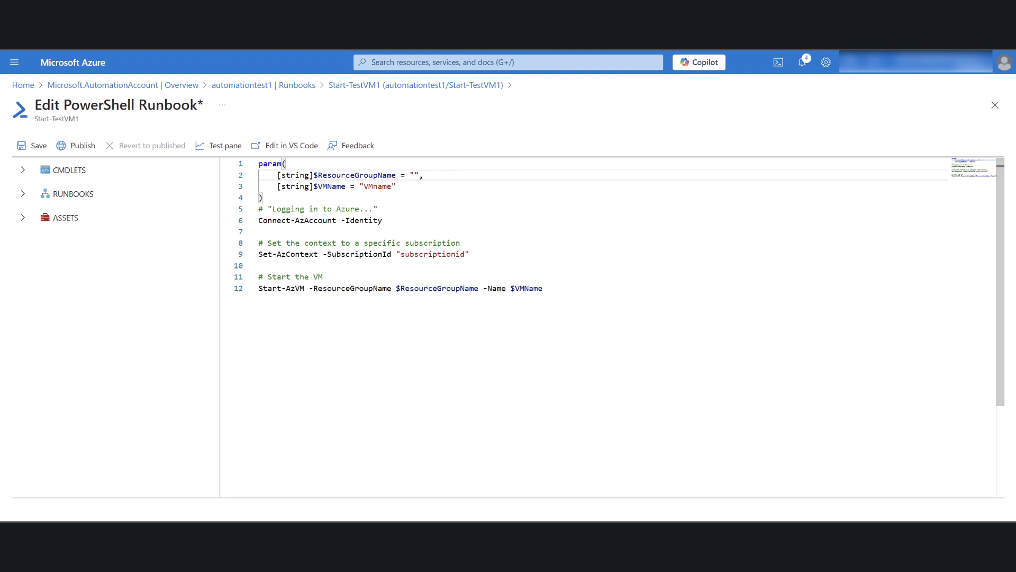
right_click(25, 84)
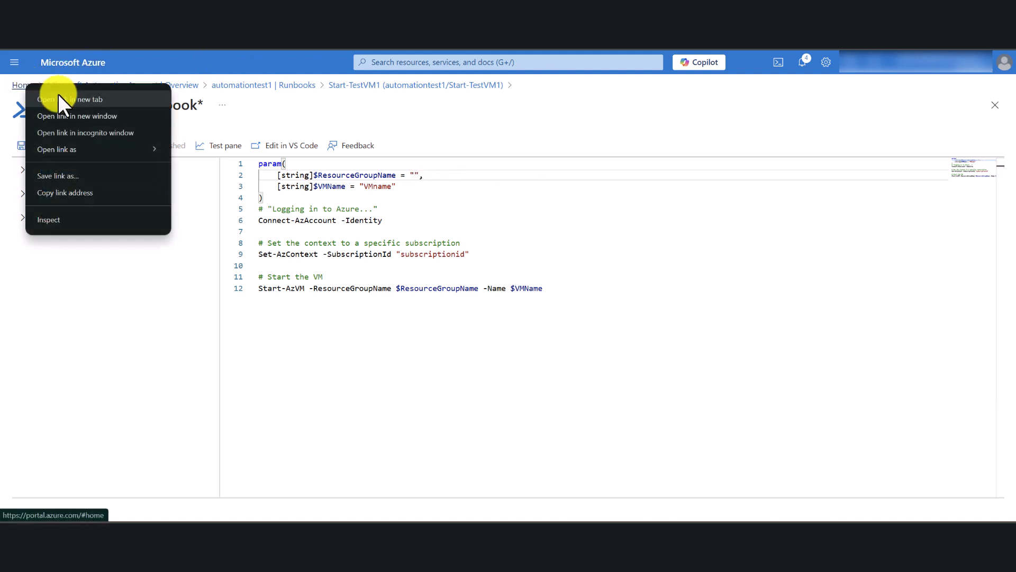
click(59, 97)
key(ctrl+Tab)
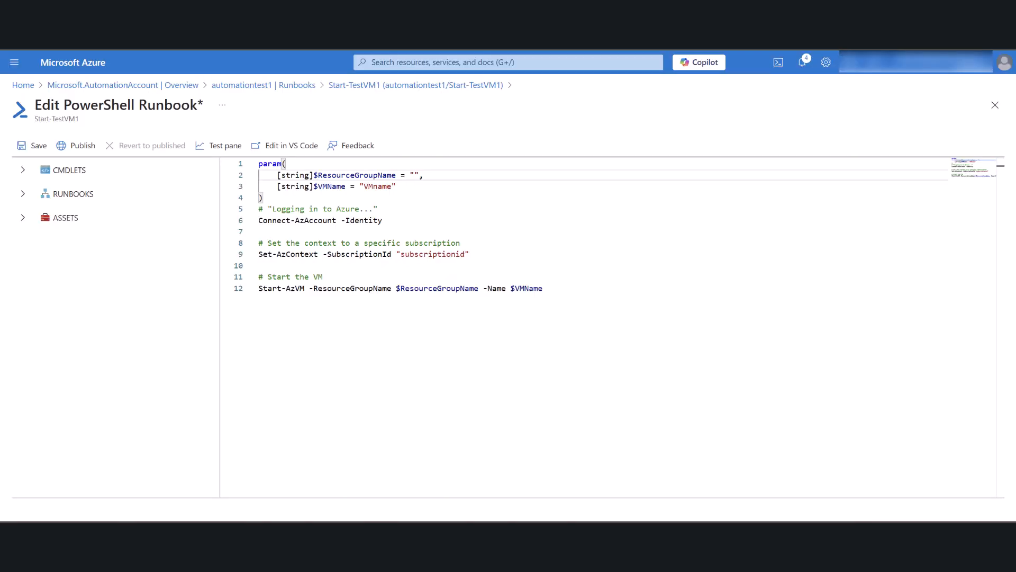
click(415, 175)
text(T)
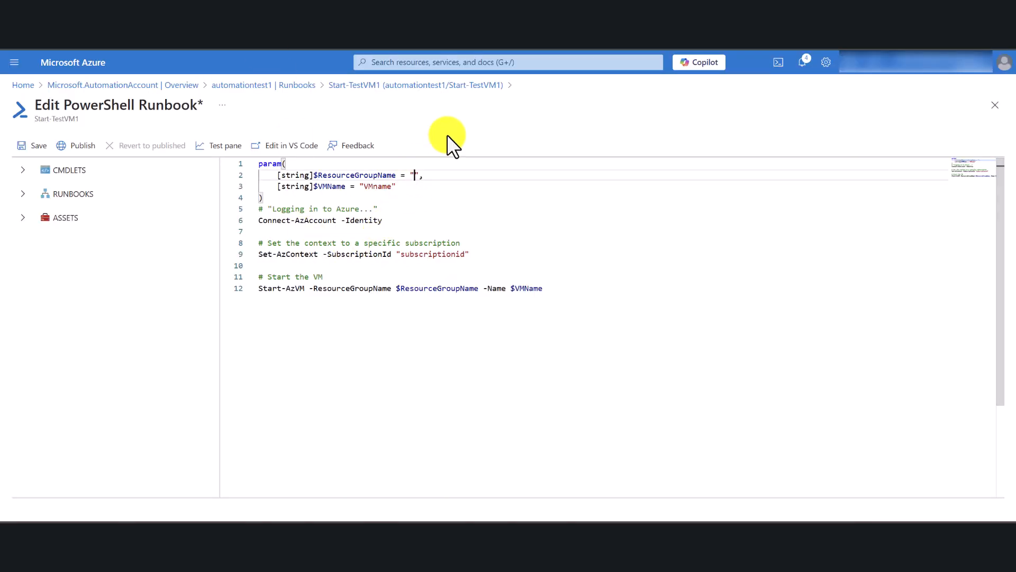
text(estRG1)
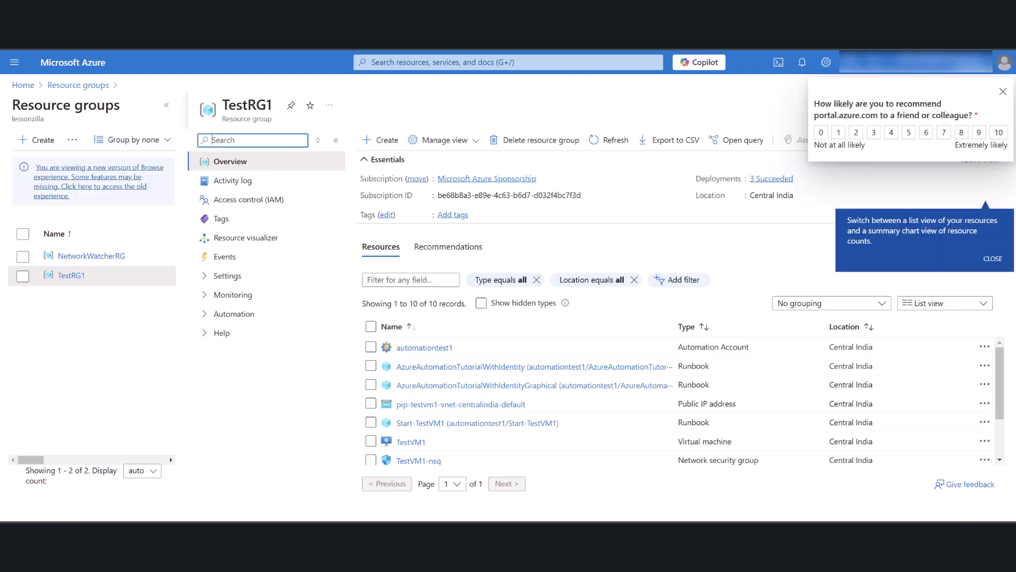
In the second portal tab, leave the TestRG1 resource group, open the Virtual machines list and copy the name TestVM1.
click(1002, 91)
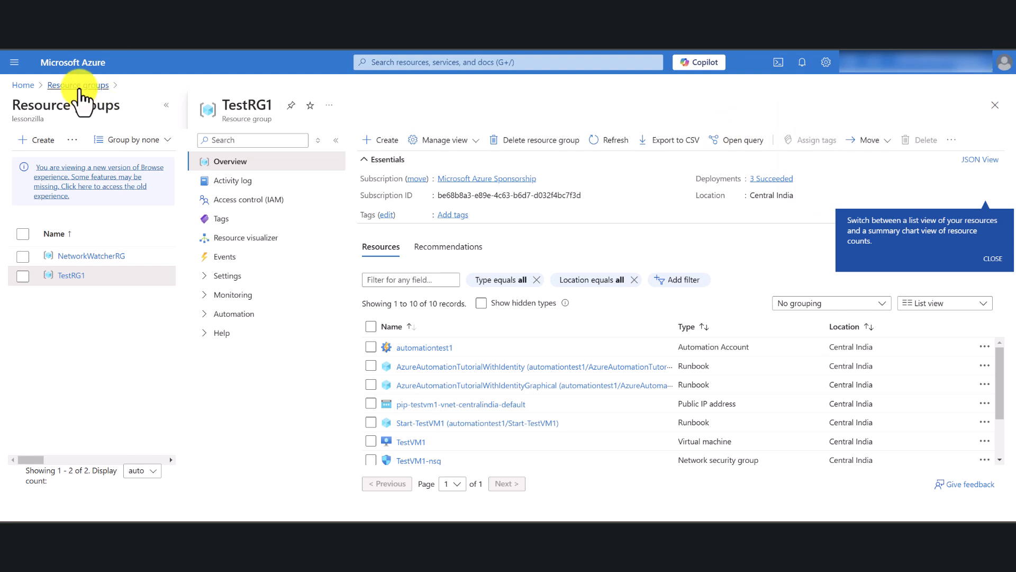
click(78, 85)
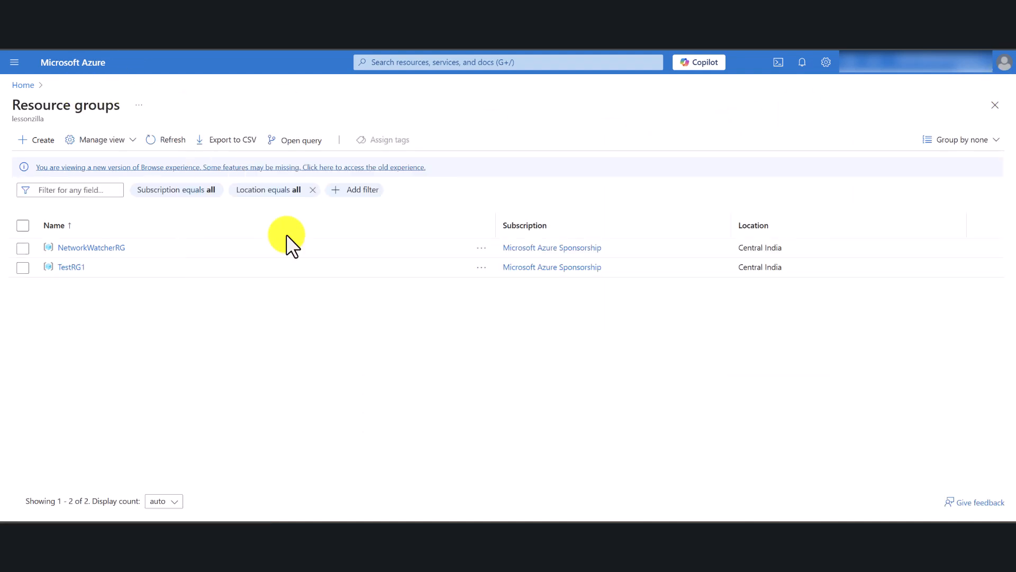
click(385, 63)
click(532, 265)
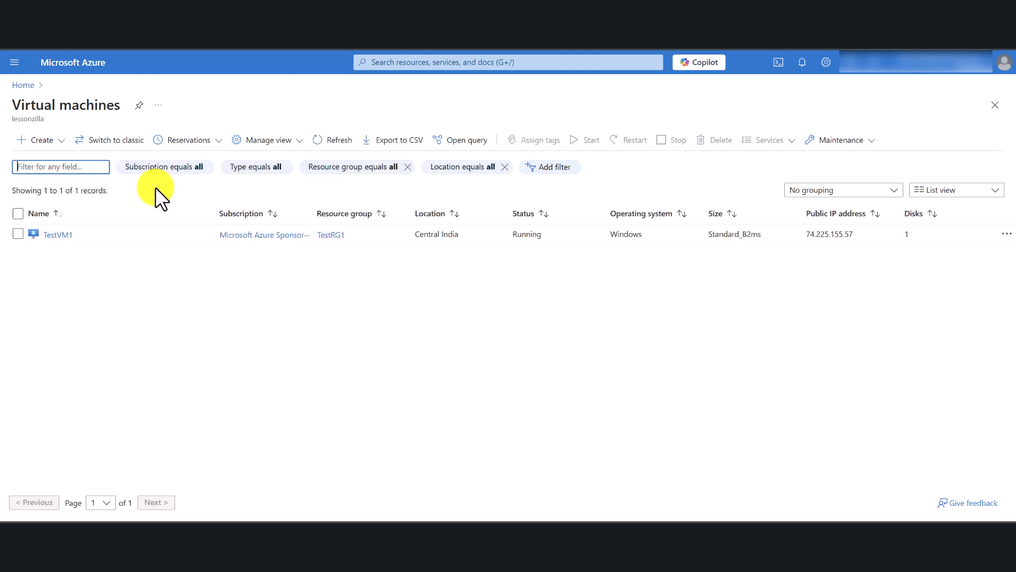
drag(77, 235, 42, 234)
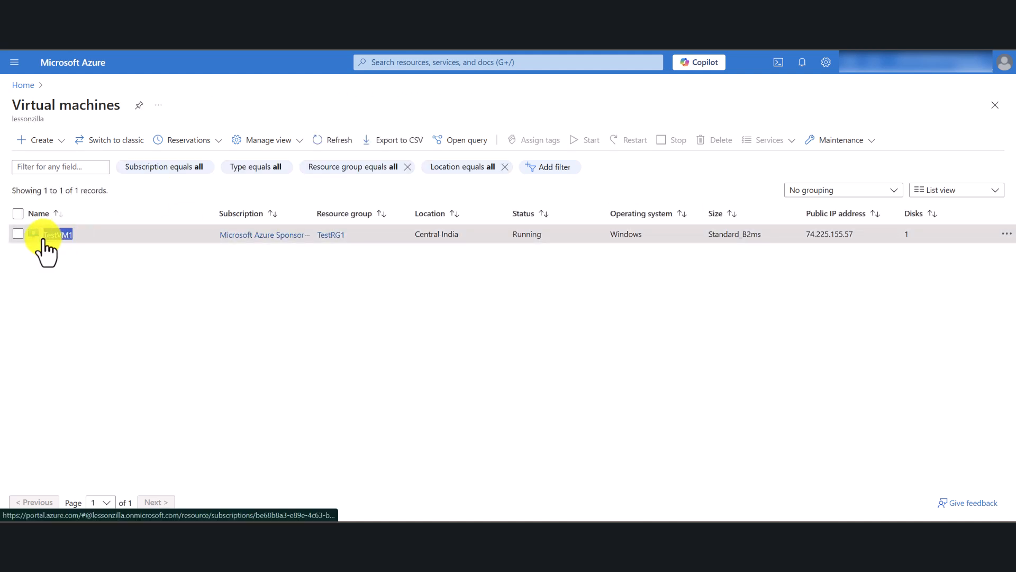
right_click(49, 229)
click(69, 367)
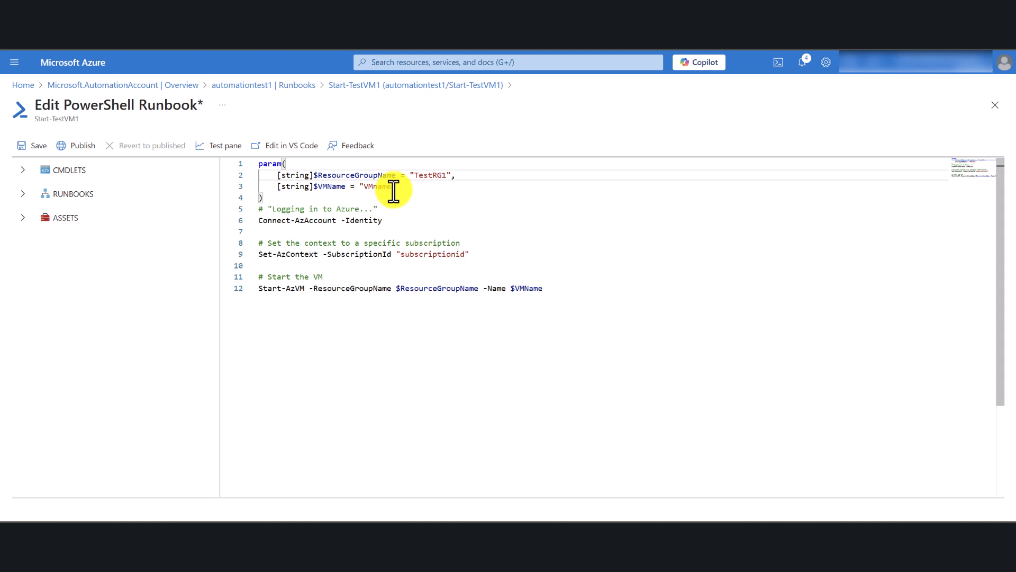
Replace the VMName parameter's placeholder in the Start-TestVM1 runbook with "TestVM1".
click(391, 187)
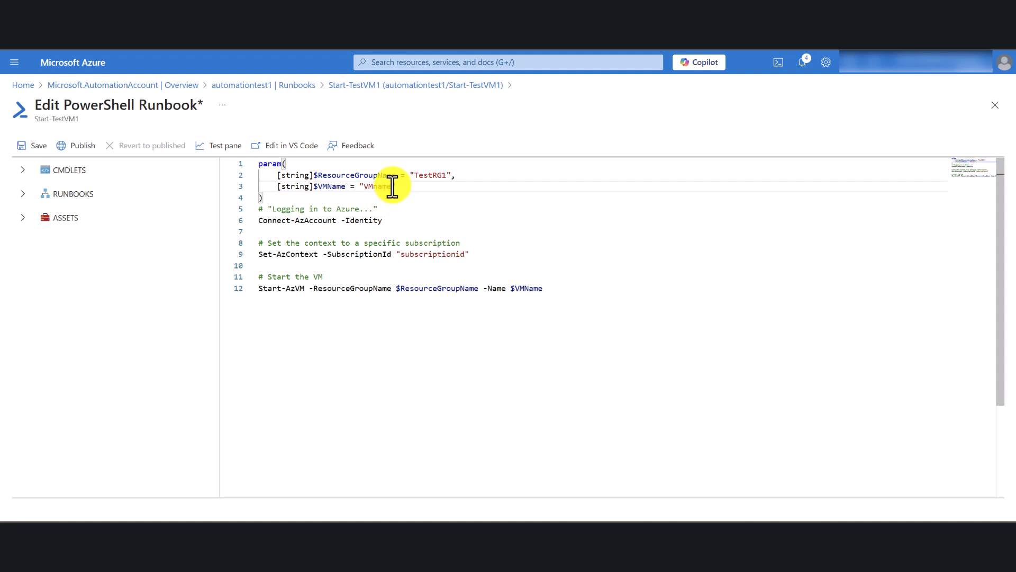
key(BackSpace)
key(BackSpace)
key(BackSpace)
key(BackSpace)
key(BackSpace)
key(BackSpace)
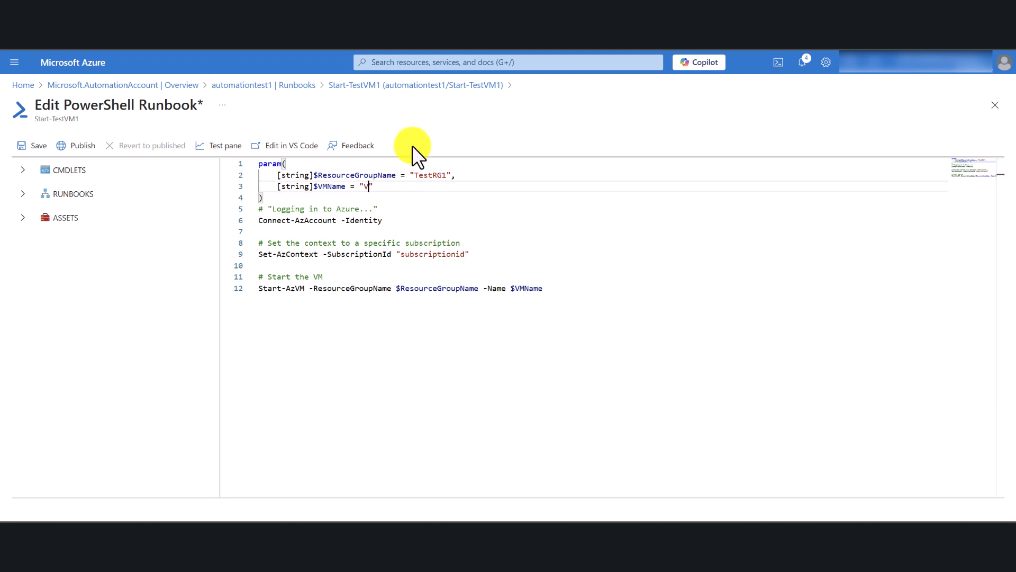
key(ctrl+v)
Copy the subscription ID from the Subscriptions page and paste it over the placeholder in the runbook's Set-AzContext line.
click(465, 253)
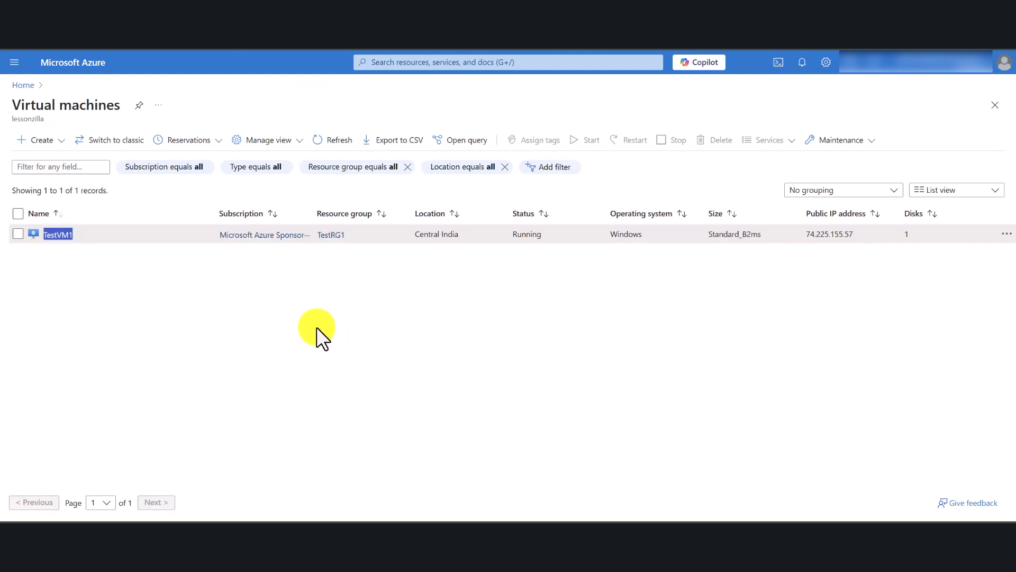
click(316, 328)
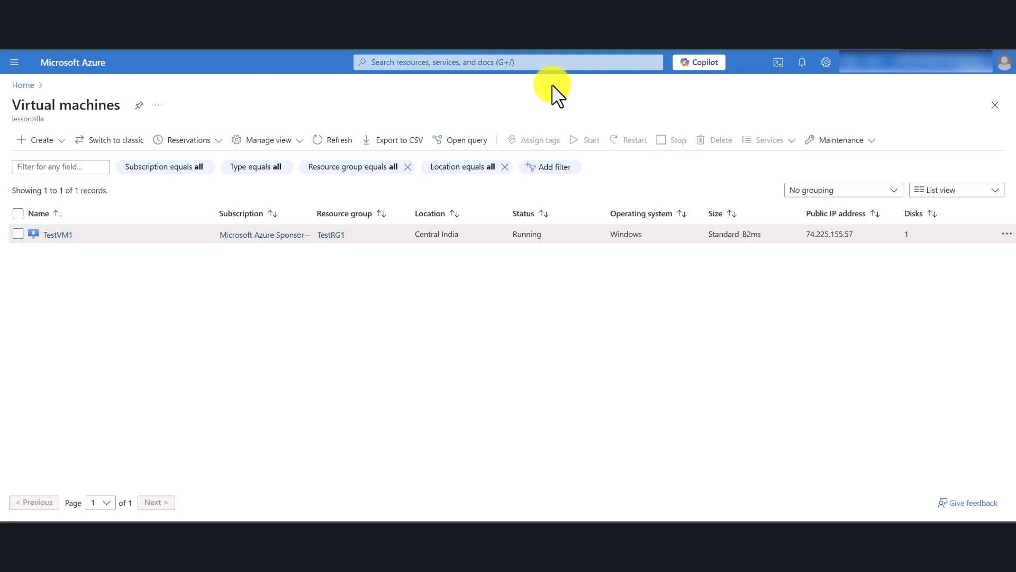
click(451, 62)
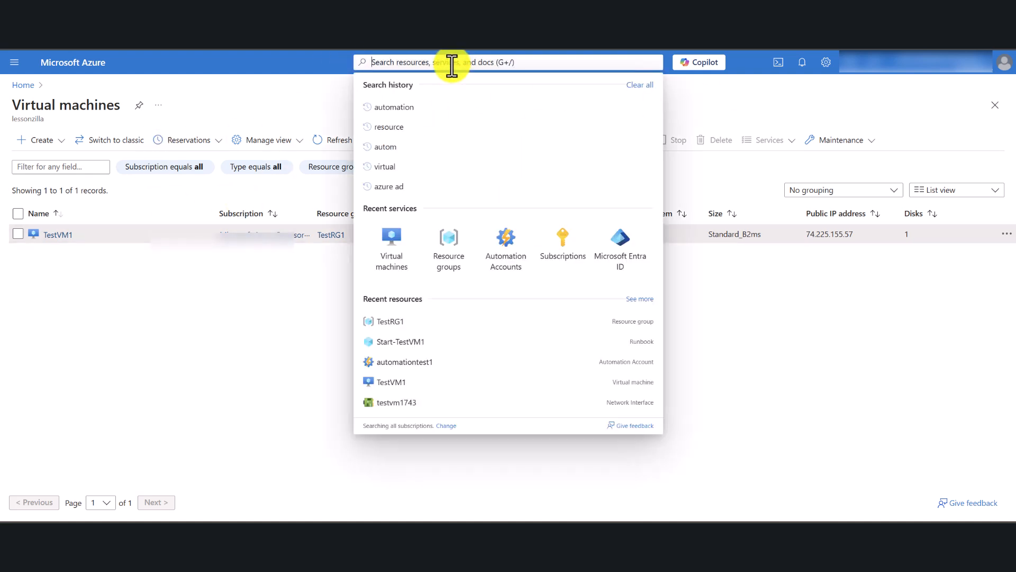
click(569, 259)
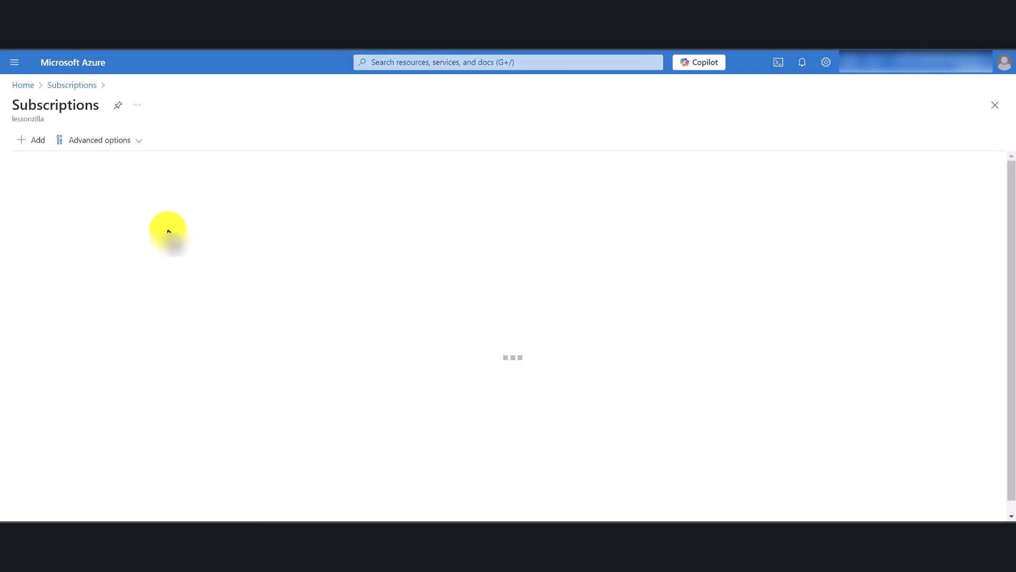
drag(304, 250, 174, 258)
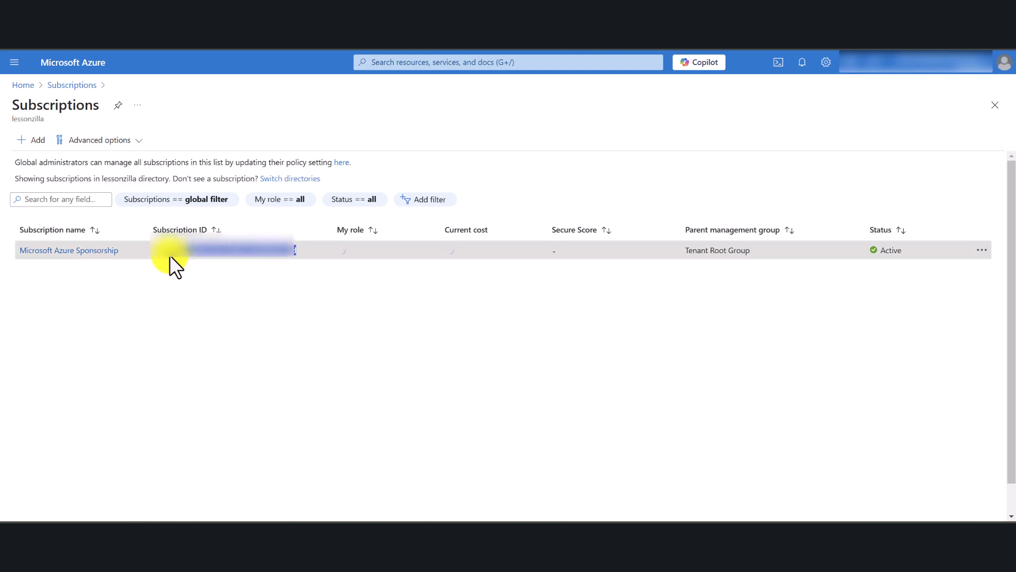
right_click(159, 258)
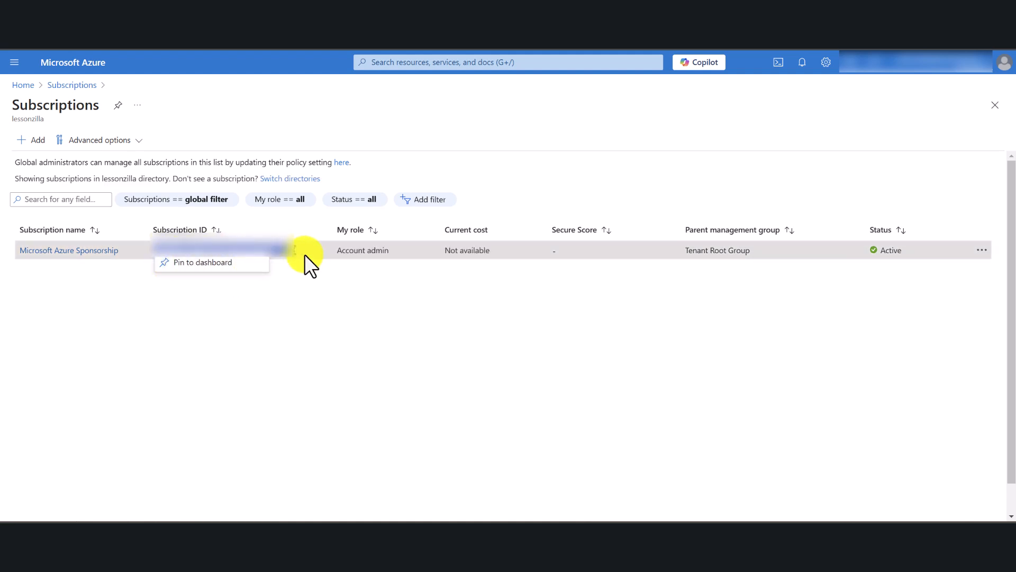
key(ctrl+c)
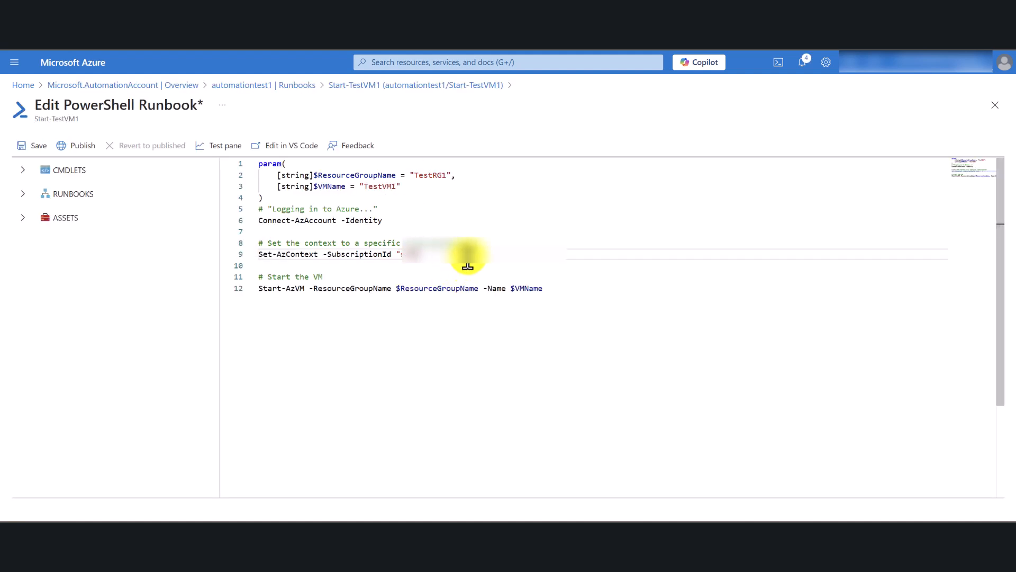
key(ctrl+v)
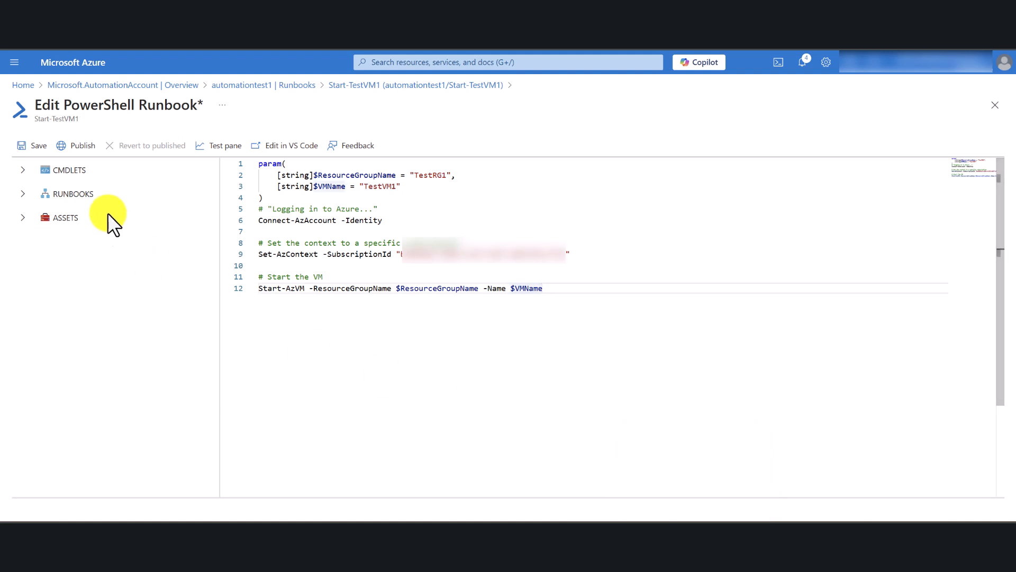
Save the Start-TestVM1 runbook and publish it, confirming the override of the previously published version.
click(40, 145)
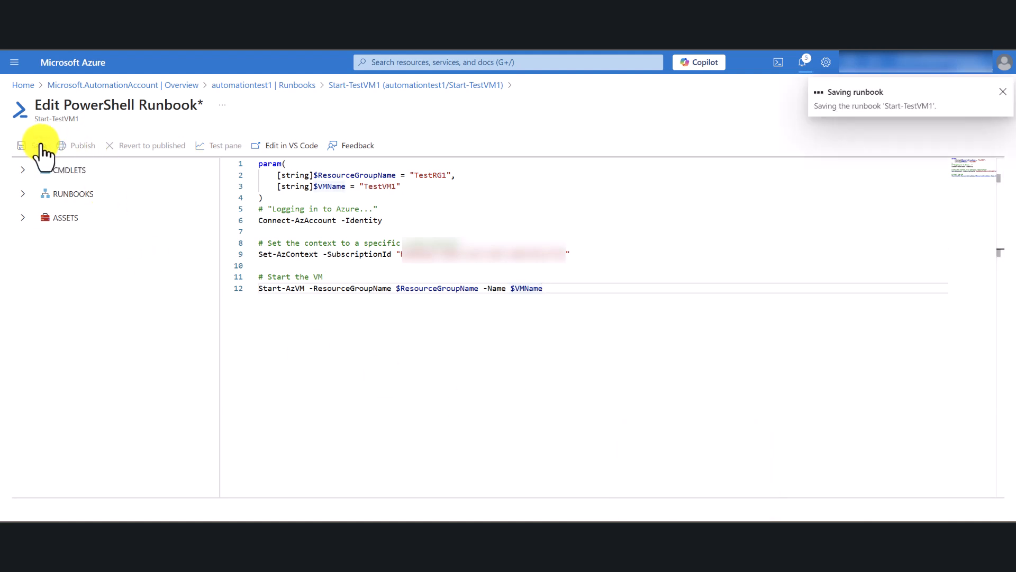
click(80, 147)
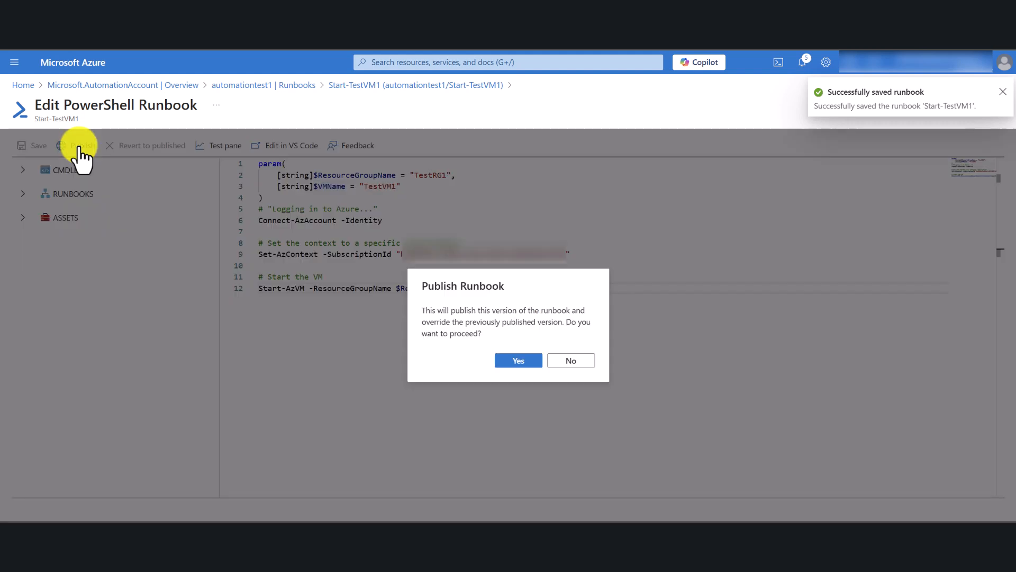
click(519, 361)
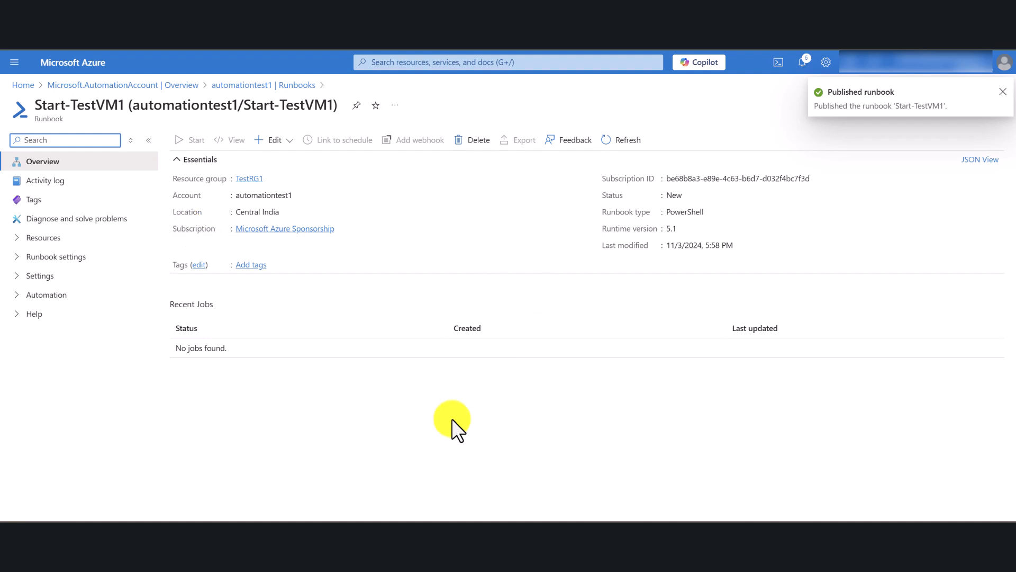
Expand the runbook's navigation sections, return to the automationtest1 runbooks list and start creating another runbook.
click(130, 140)
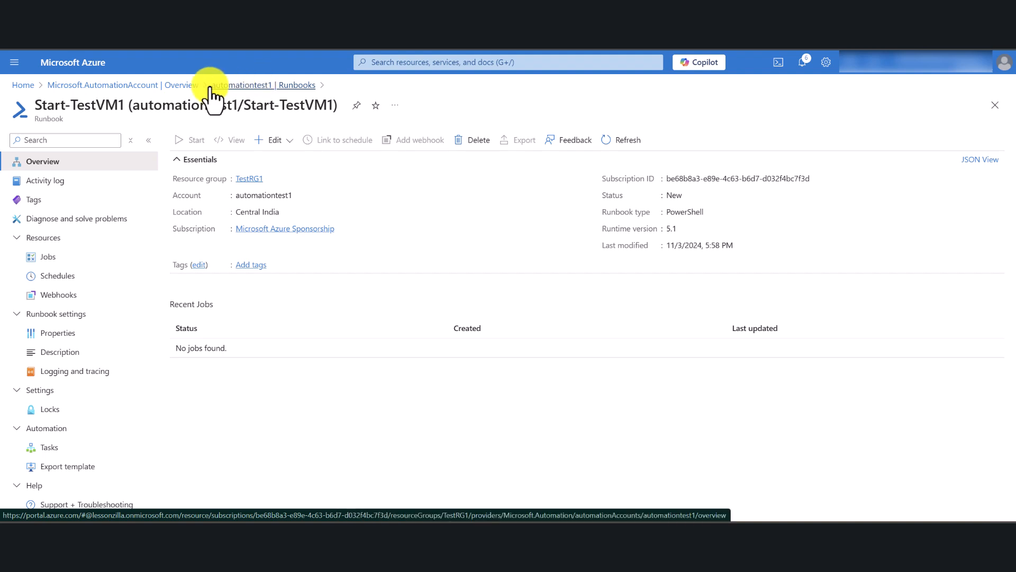
click(250, 86)
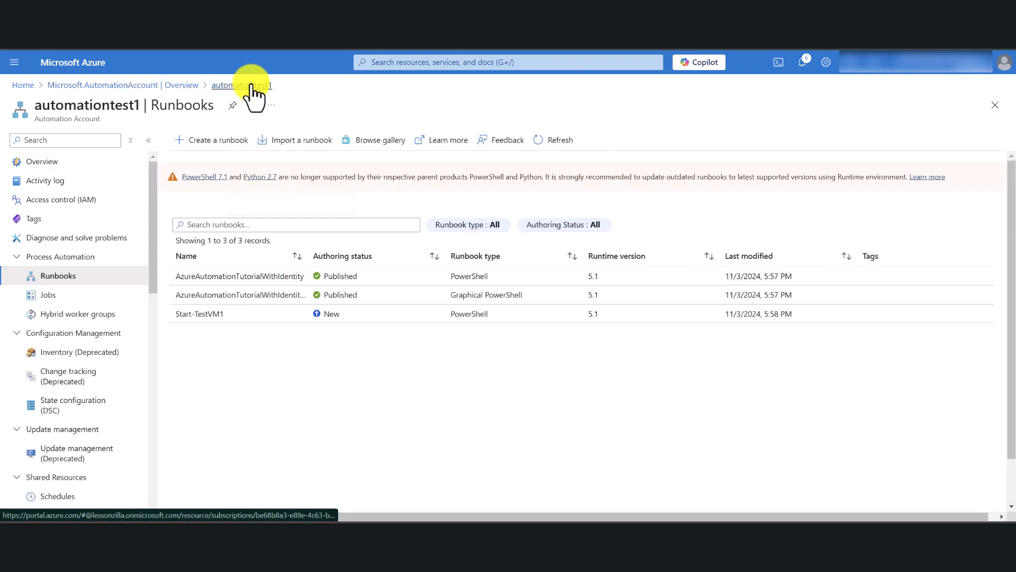
click(243, 143)
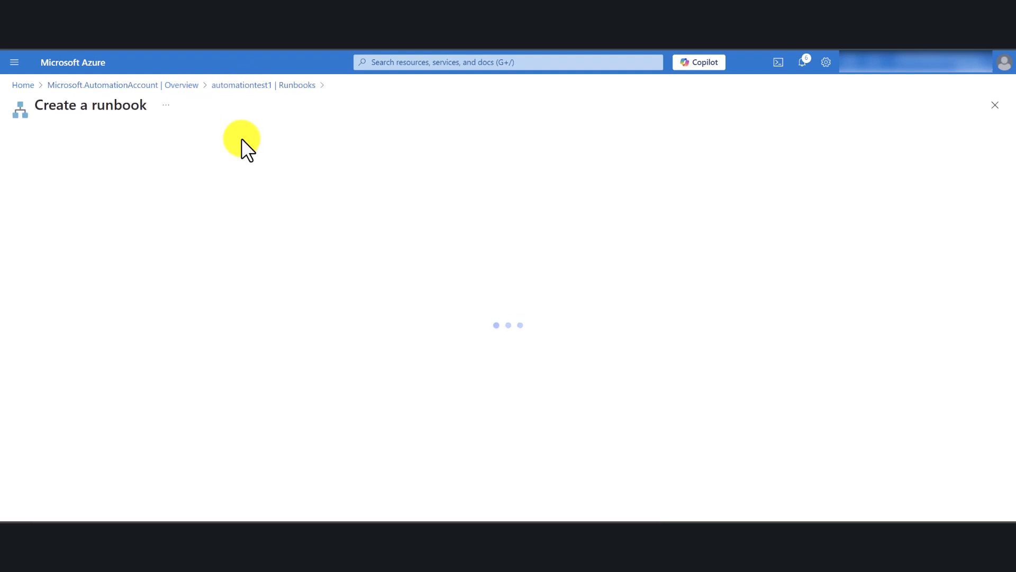
Name the new runbook Stop-VMTest1, set its type to PowerShell and its runtime version to 5.1.
click(192, 177)
text(S)
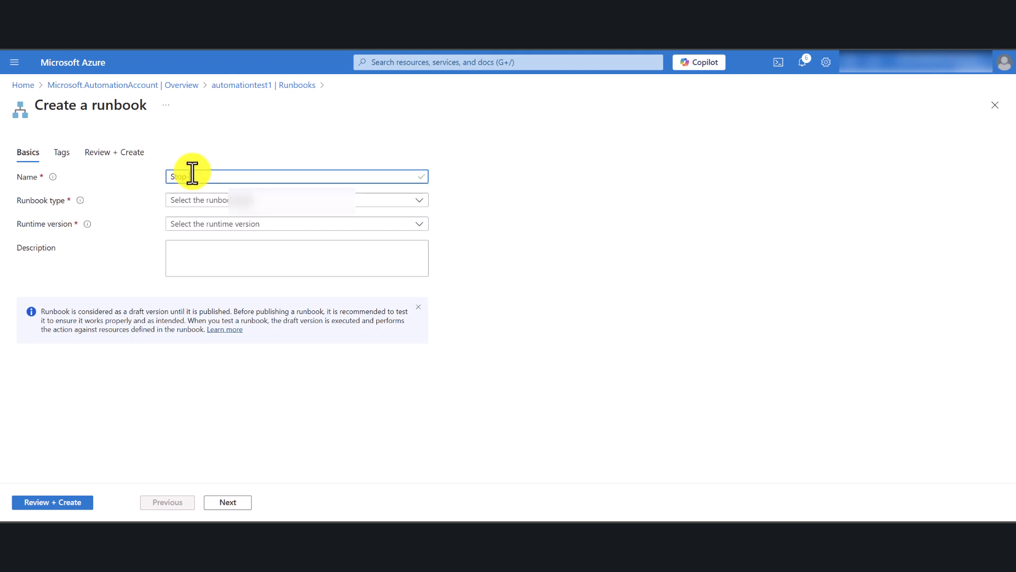
text(top-VMTest1)
click(208, 201)
click(211, 217)
click(211, 225)
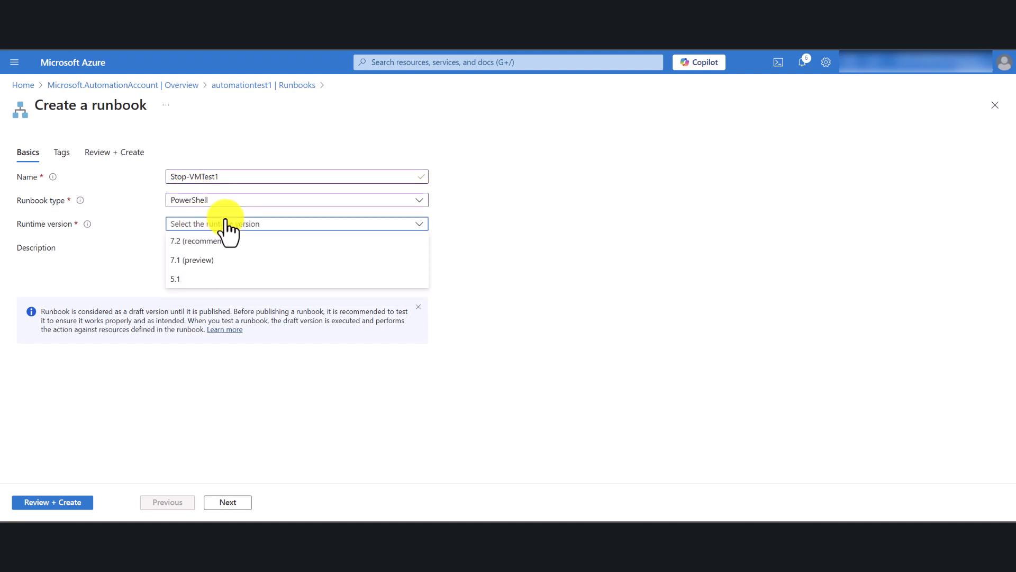
click(239, 278)
Review and create the Stop-VMTest1 runbook, leaving the description and tags empty.
click(597, 236)
click(39, 503)
click(36, 503)
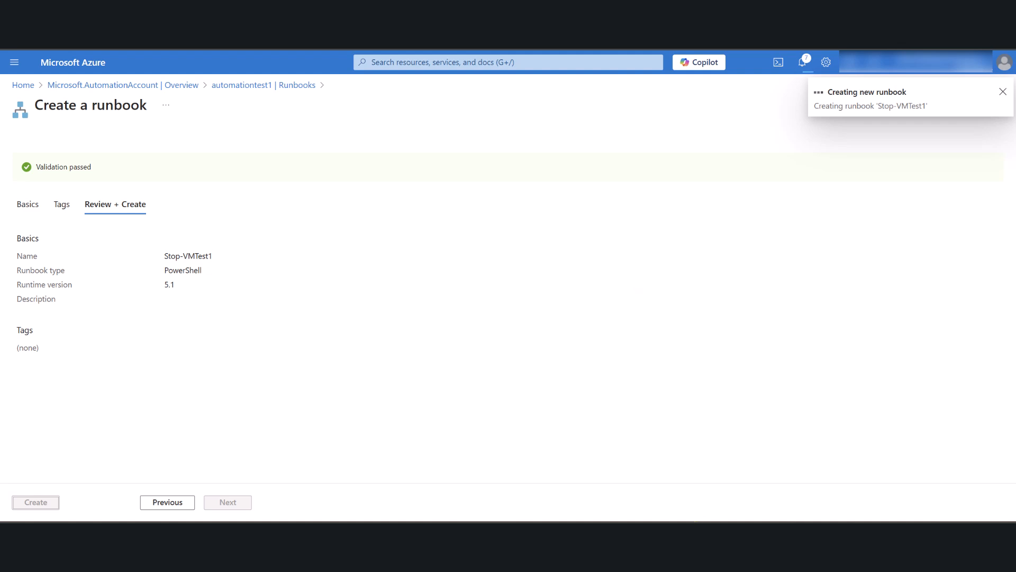
Copy the Stop the VM script from the text notes and paste it into the empty Stop-VMTest1 runbook.
click(694, 537)
scroll(649, 427, down, 1)
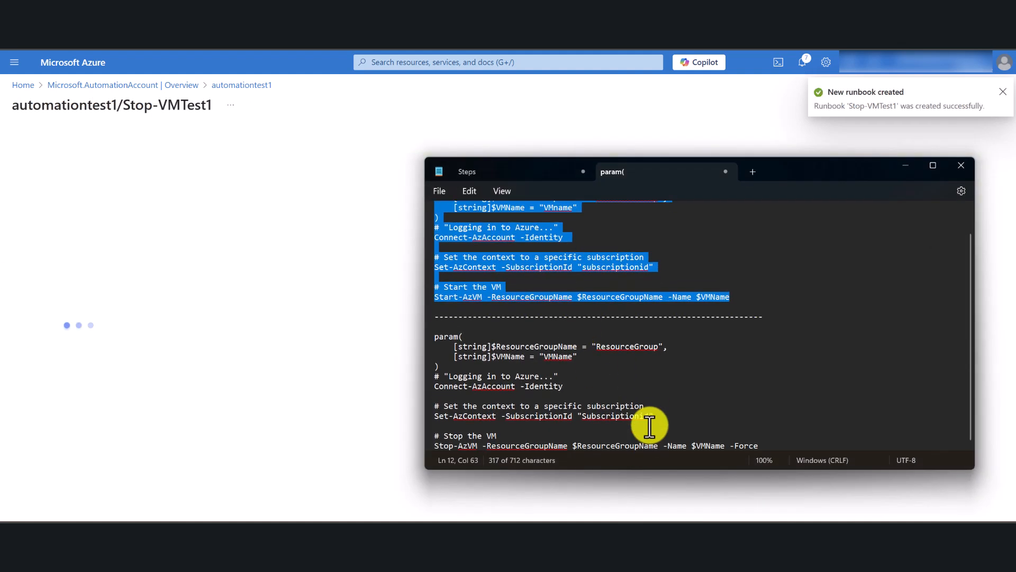
drag(764, 446, 443, 329)
right_click(443, 333)
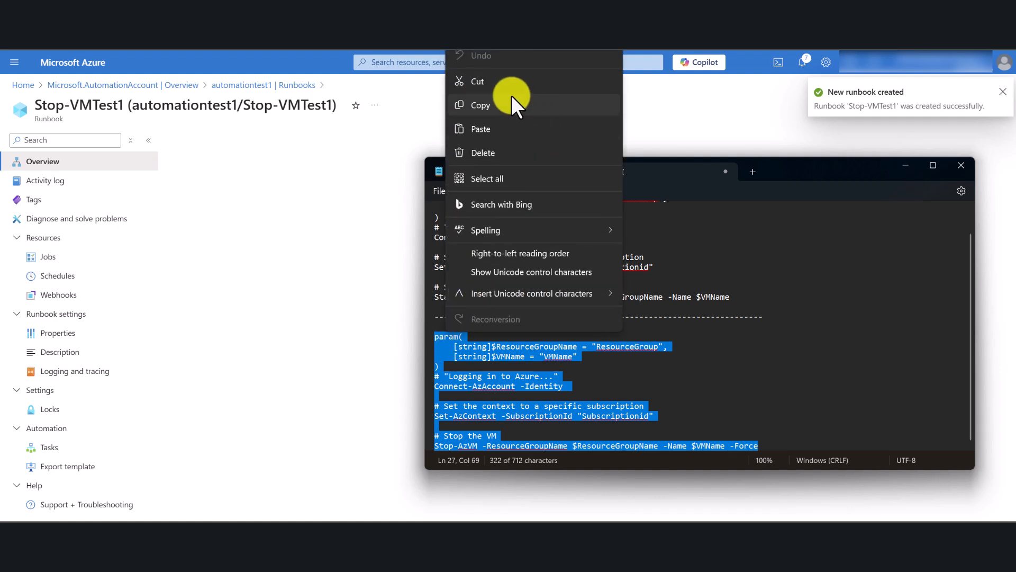
click(494, 103)
click(906, 165)
click(296, 161)
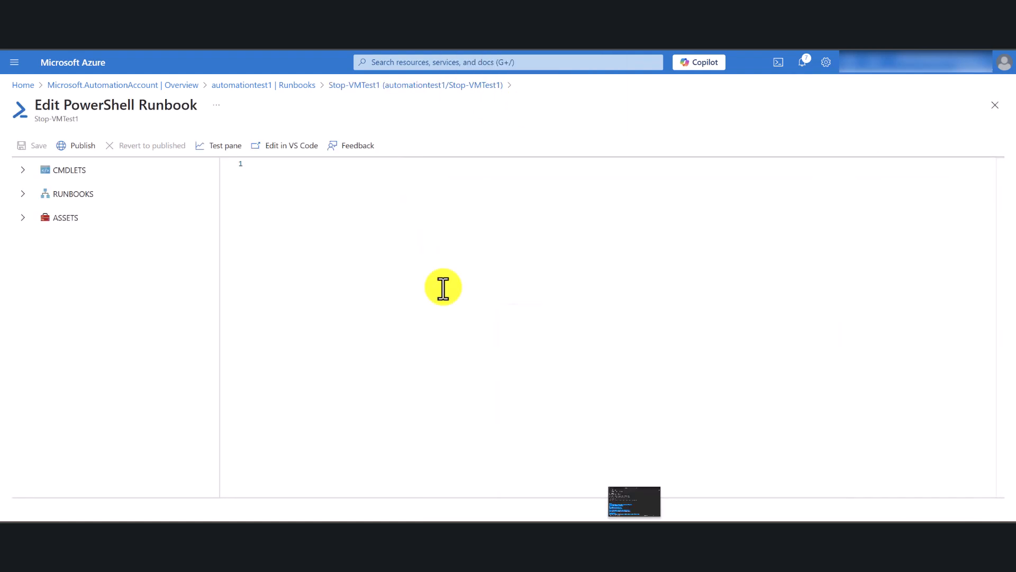
key(ctrl+v)
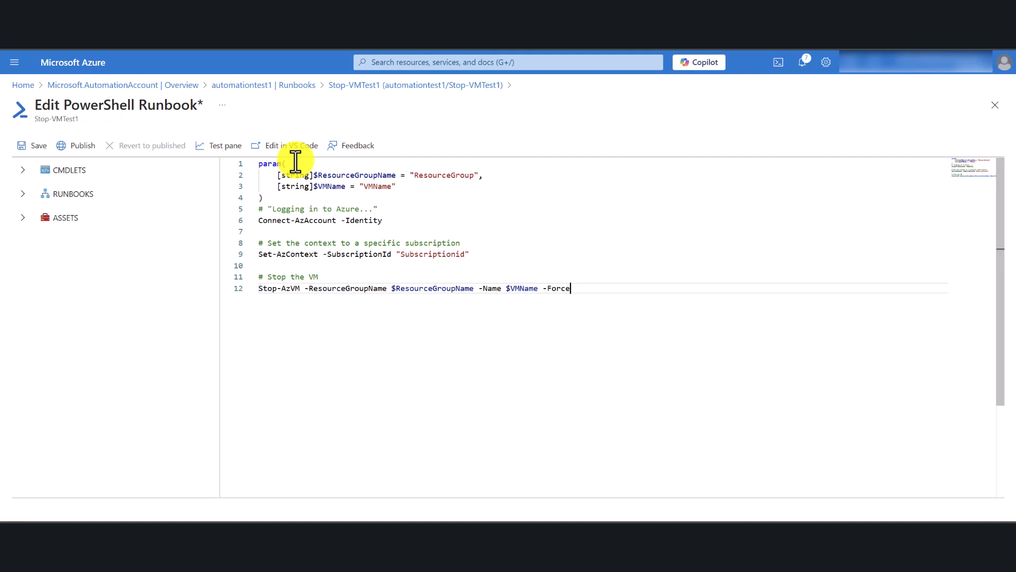
Set the script's ResourceGroupName parameter to "TestRG1" and its VMName parameter to "TestVM1".
click(473, 174)
key(BackSpace)
key(BackSpace)
key(BackSpace)
key(BackSpace)
key(BackSpace)
key(BackSpace)
key(BackSpace)
key(BackSpace)
key(BackSpace)
key(BackSpace)
key(BackSpace)
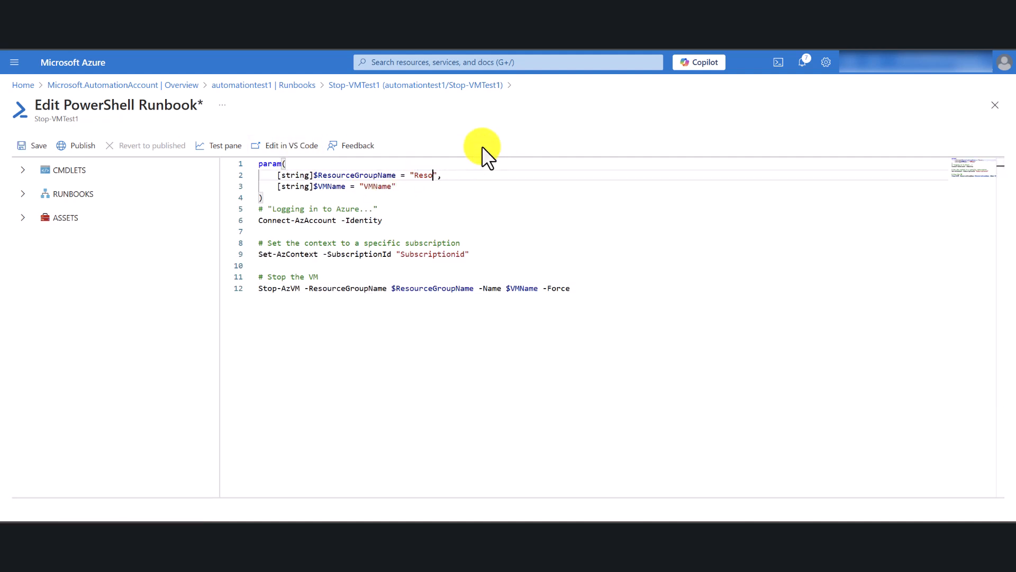
key(BackSpace)
text(TestRG1)
click(392, 186)
key(BackSpace)
key(BackSpace)
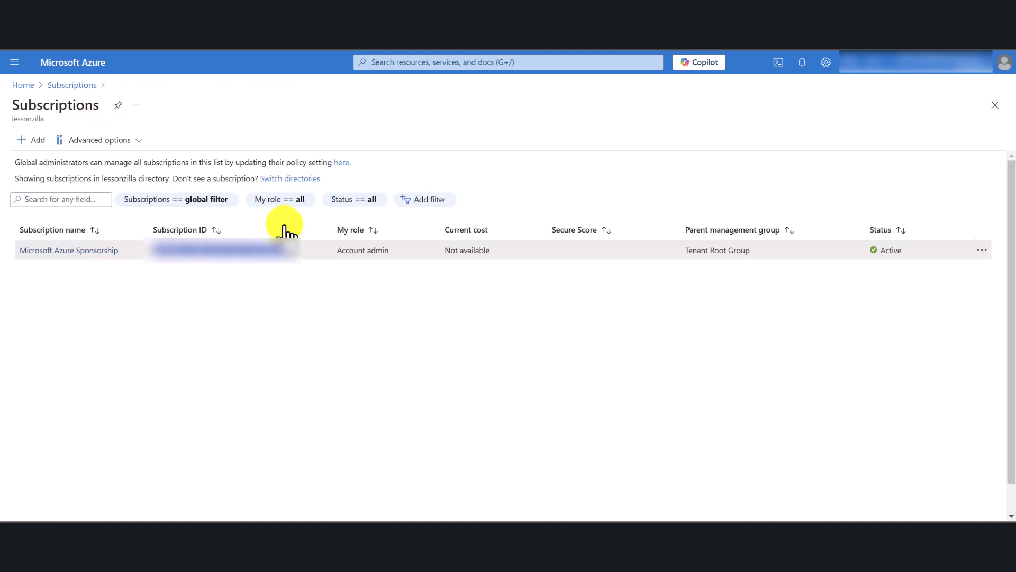
Copy the subscription ID of Microsoft Azure Sponsorship and put it in place of the "Subscriptionid" placeholder in the script's Set-AzContext line.
click(266, 261)
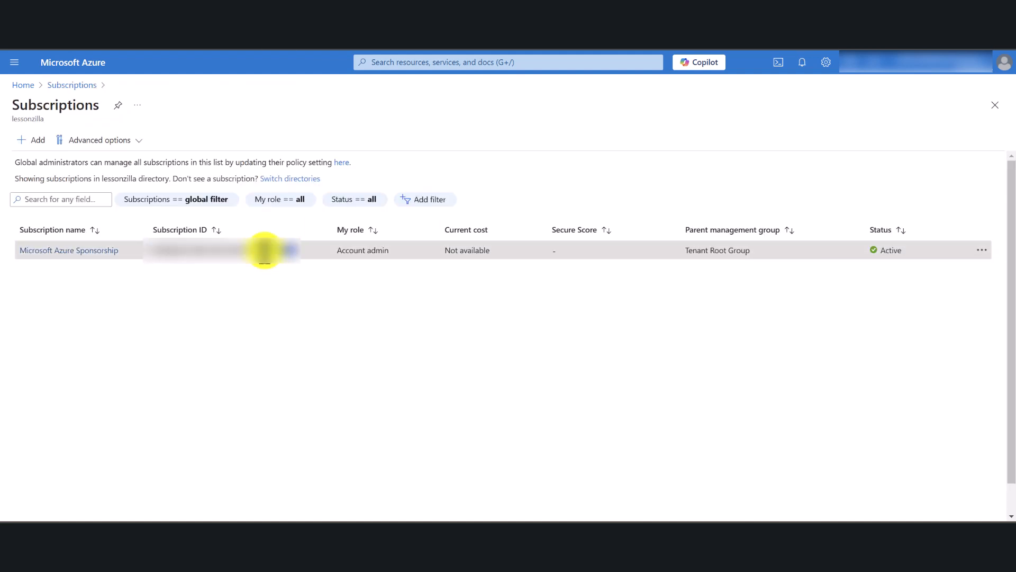
drag(296, 258, 153, 261)
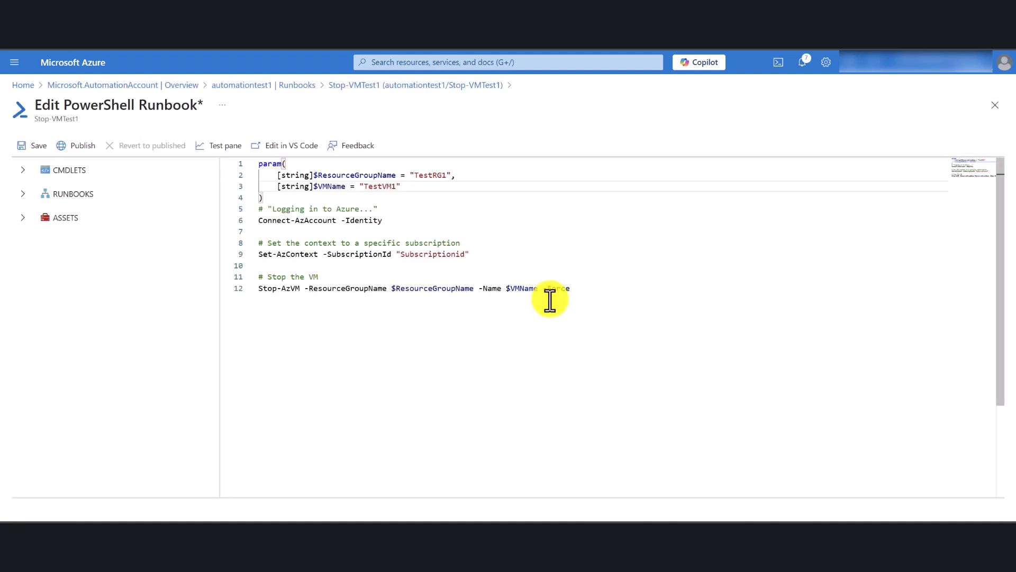
click(470, 254)
key(BackSpace)
key(BackSpace)
key(BackSpace)
key(BackSpace)
key(BackSpace)
key(BackSpace)
key(BackSpace)
key(BackSpace)
key(BackSpace)
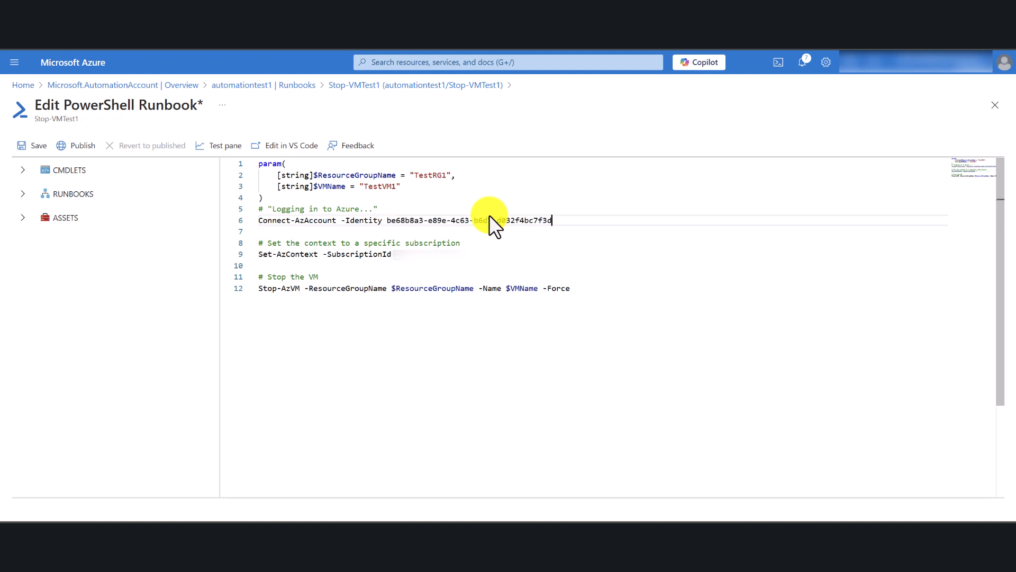
key(ctrl+z)
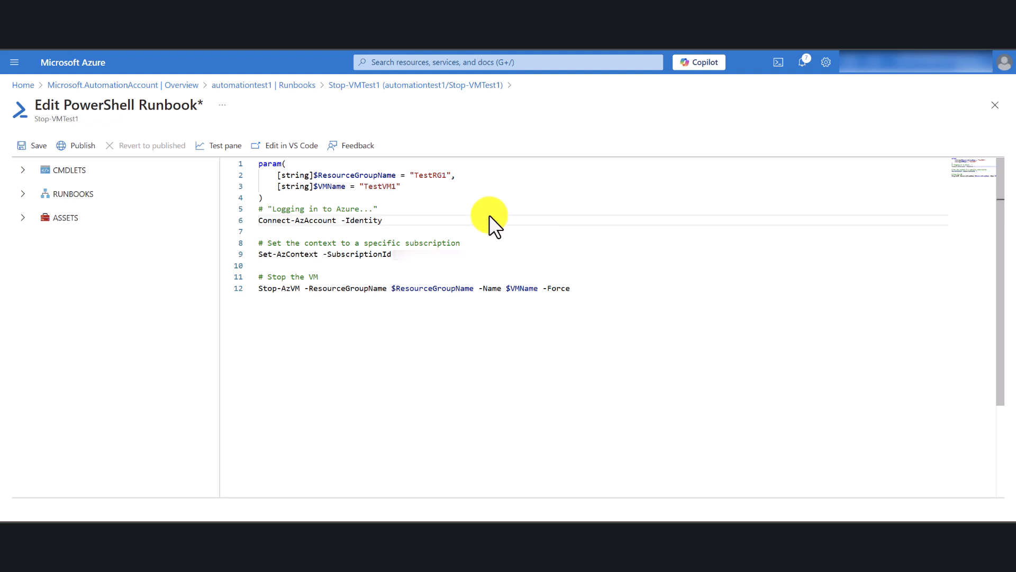
click(402, 256)
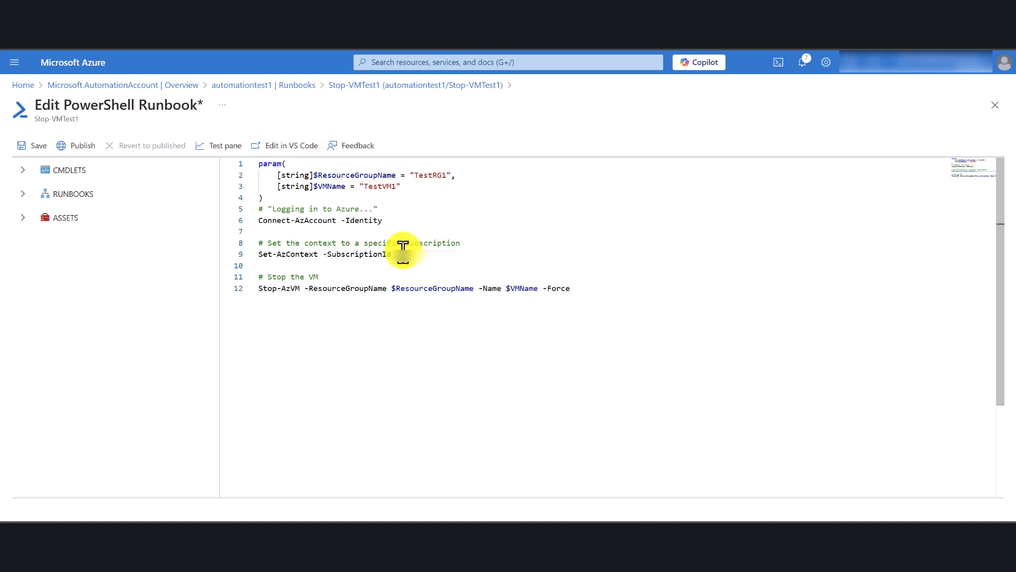
key(ctrl+v)
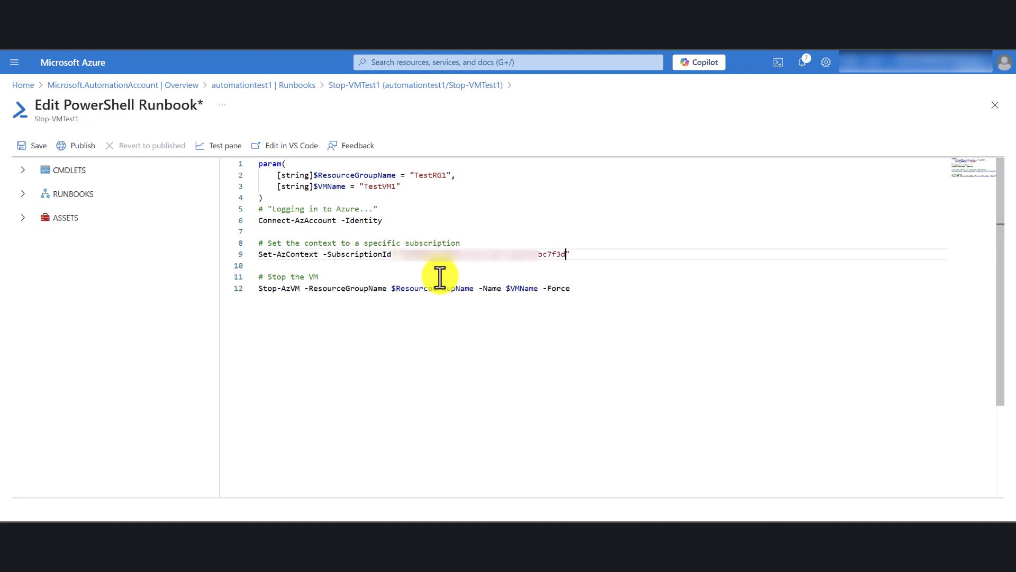
click(613, 362)
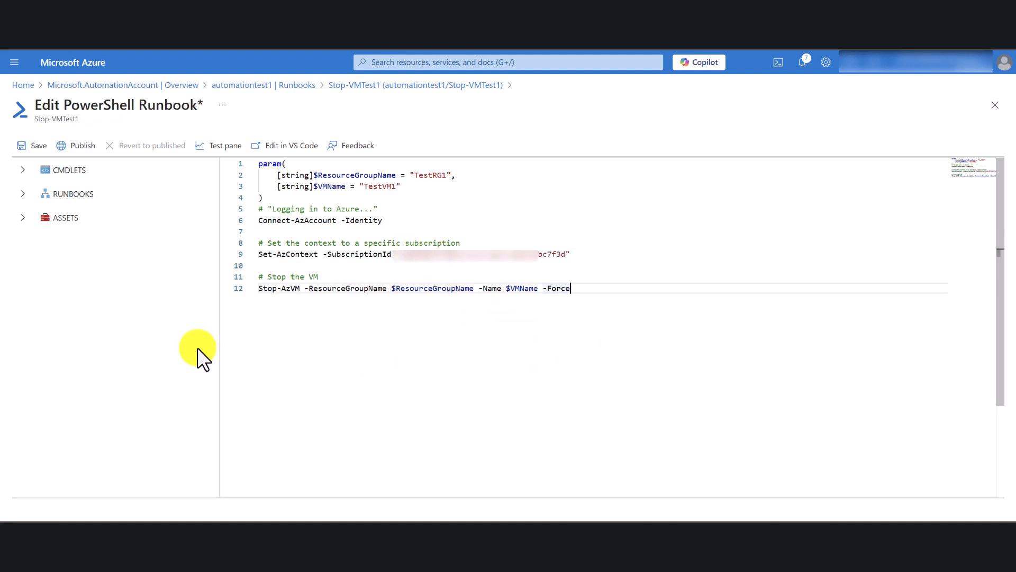
Save and publish the Stop-VMTest1 runbook, confirming the override, and return to the automationtest1 runbooks list.
click(26, 147)
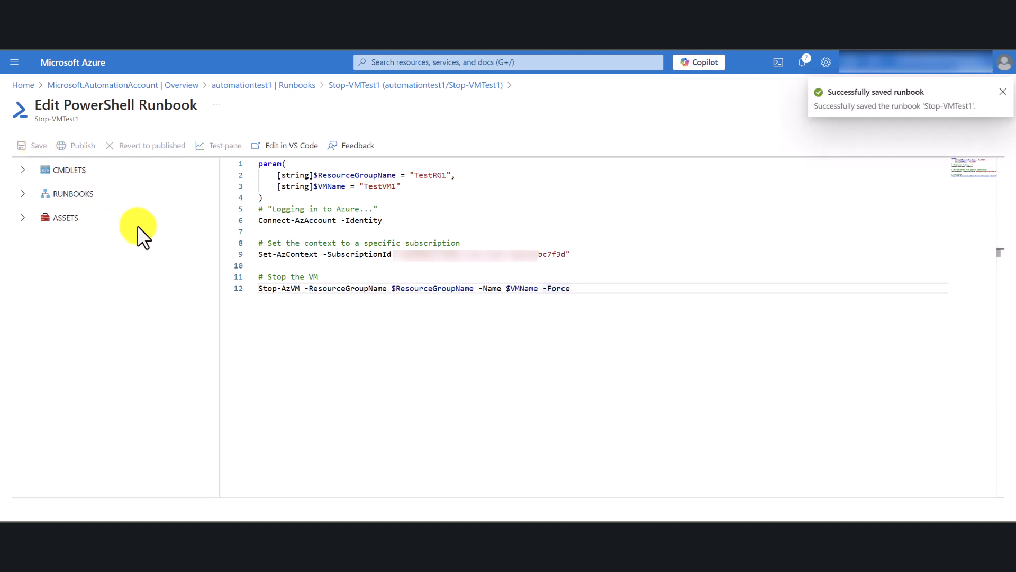
click(82, 146)
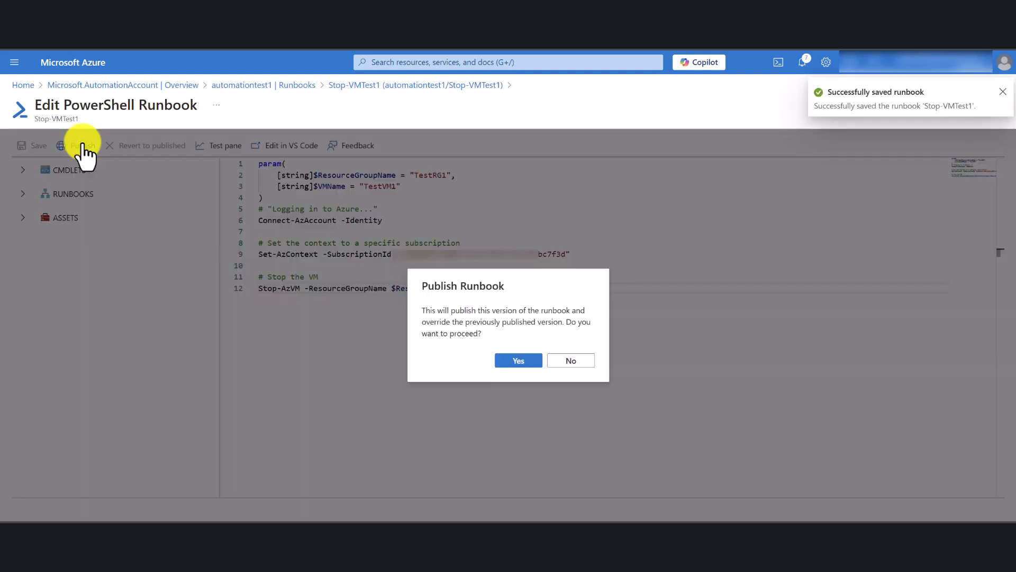
click(524, 360)
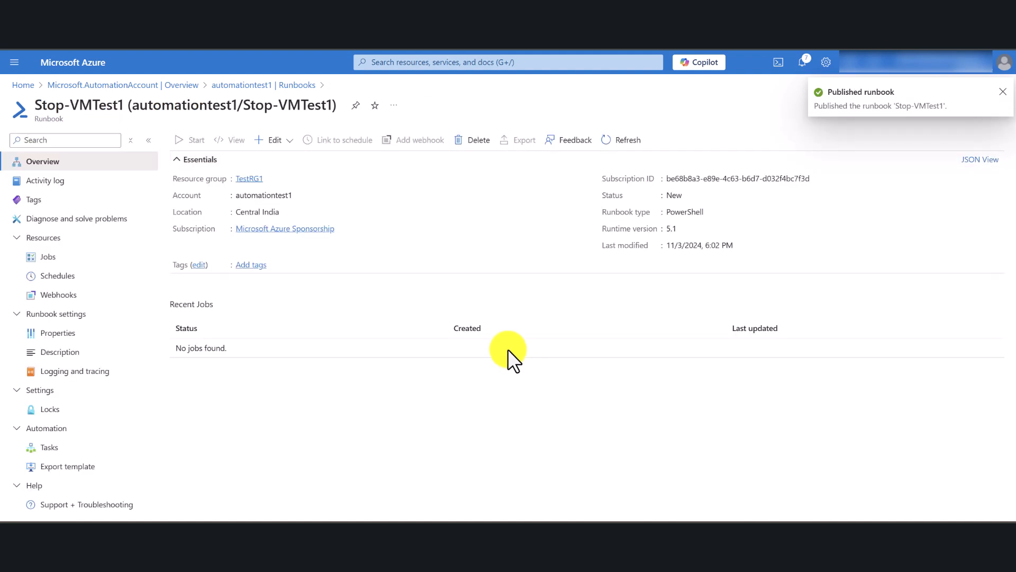
click(260, 86)
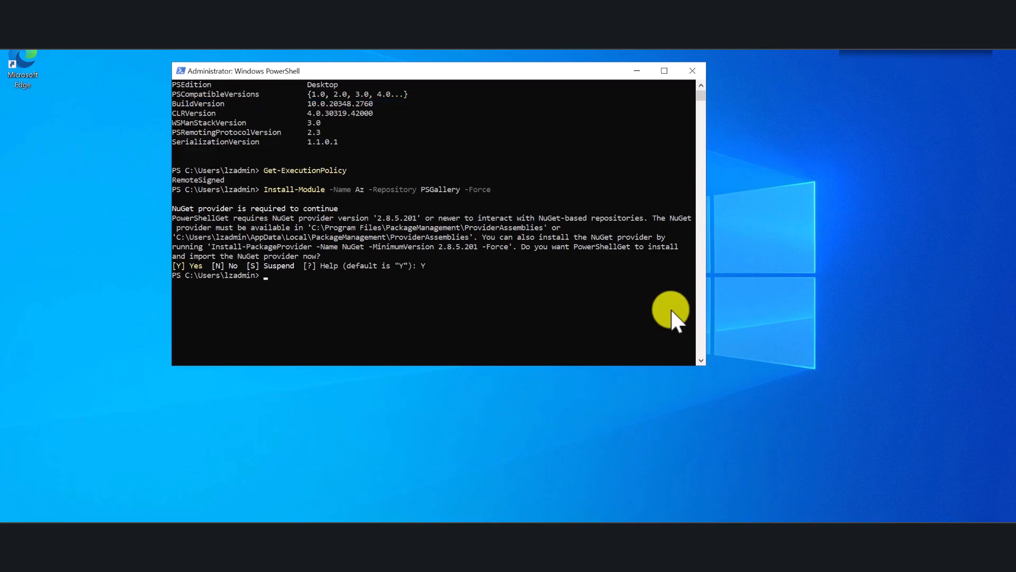
Switch to the virtual machine's PowerShell window and close its session with the exit command.
click(401, 272)
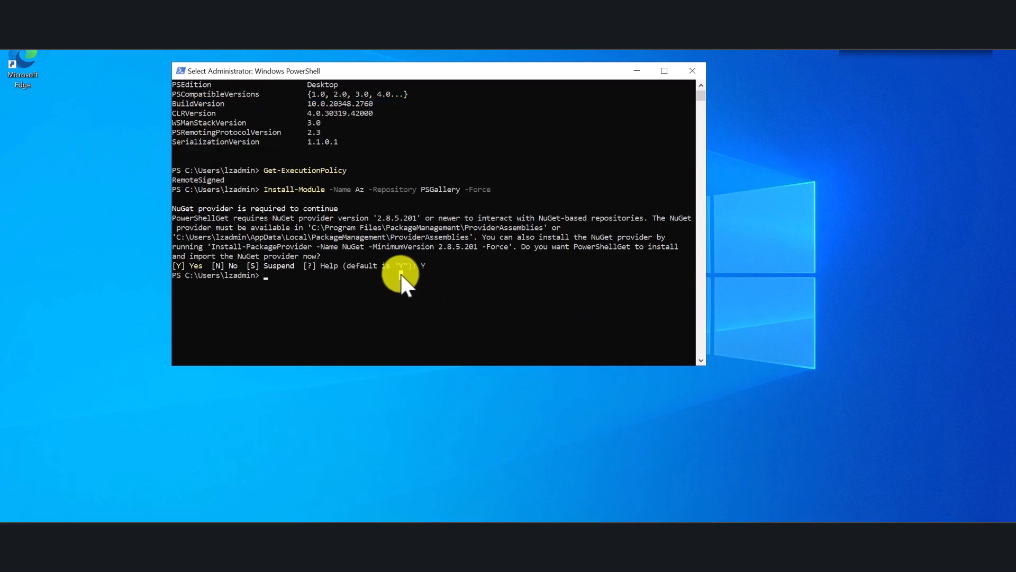
click(267, 276)
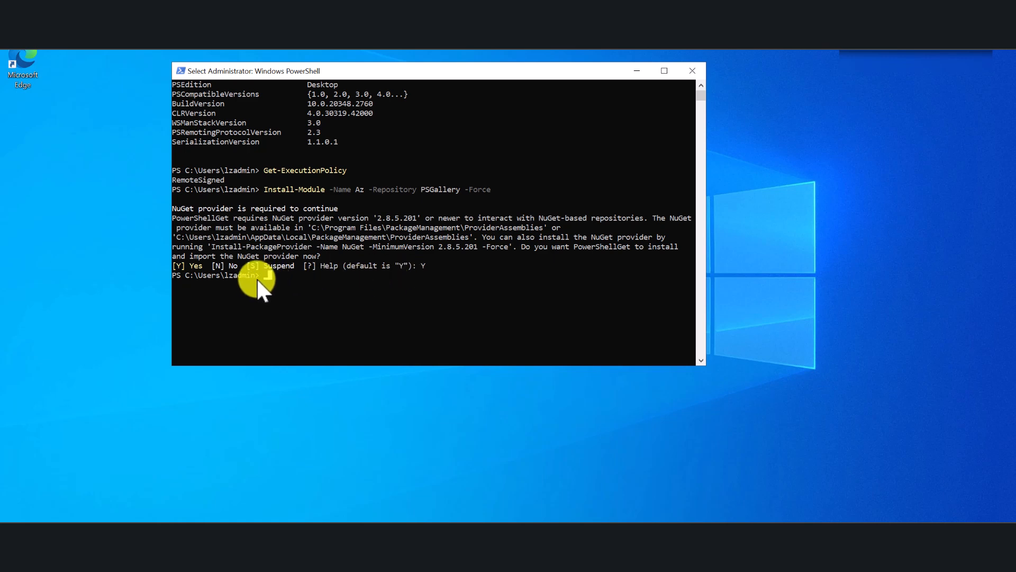
text(exit)
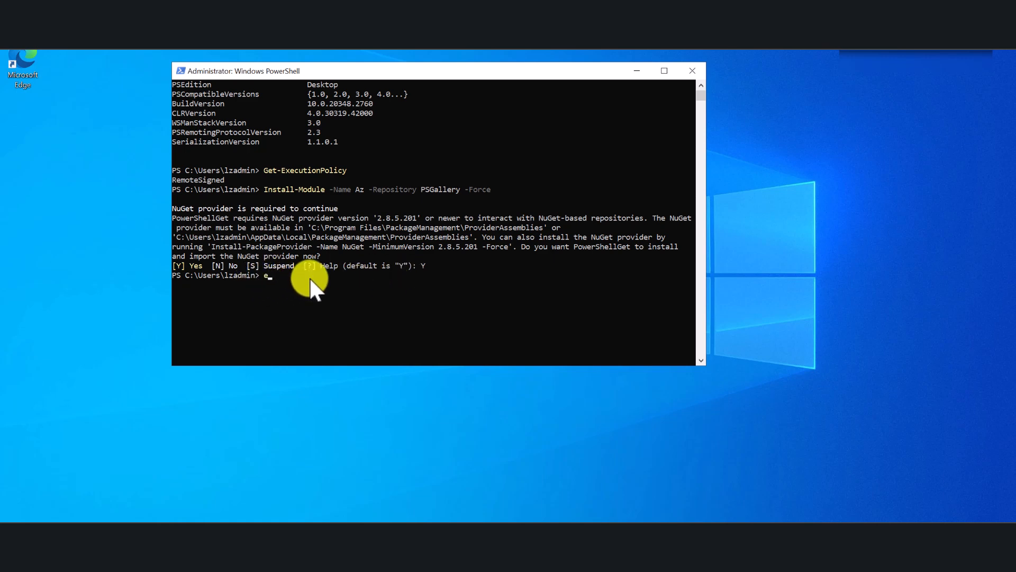
key(Return)
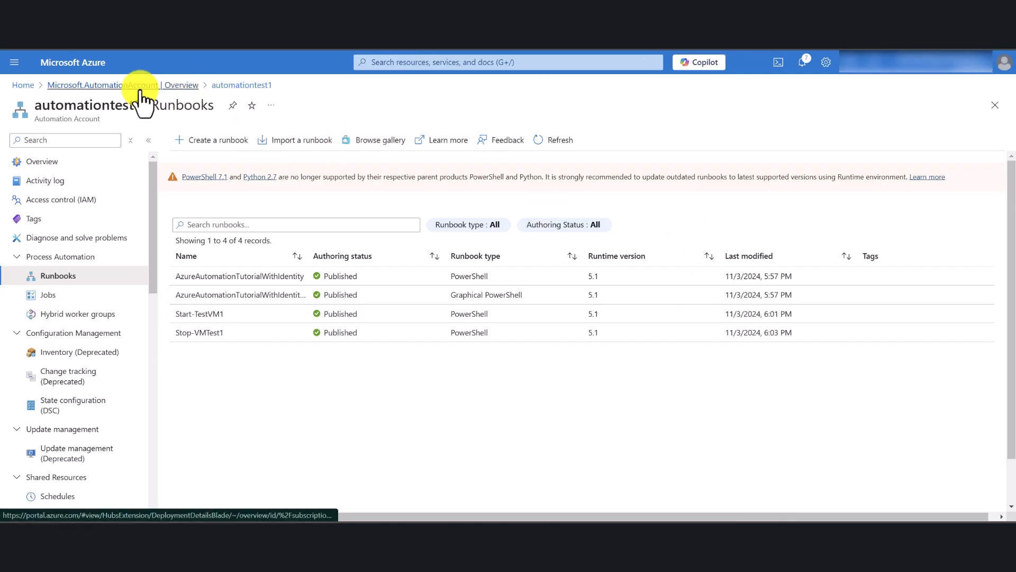
Return to the Azure portal home, open the TestVM1 virtual machine and stop it, confirming the stop.
click(136, 87)
click(23, 86)
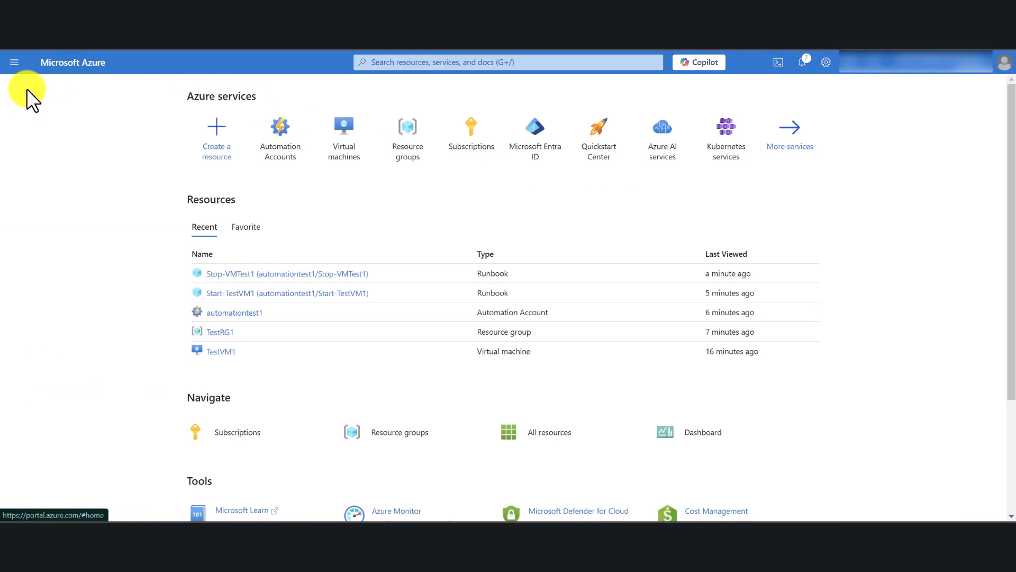
click(344, 129)
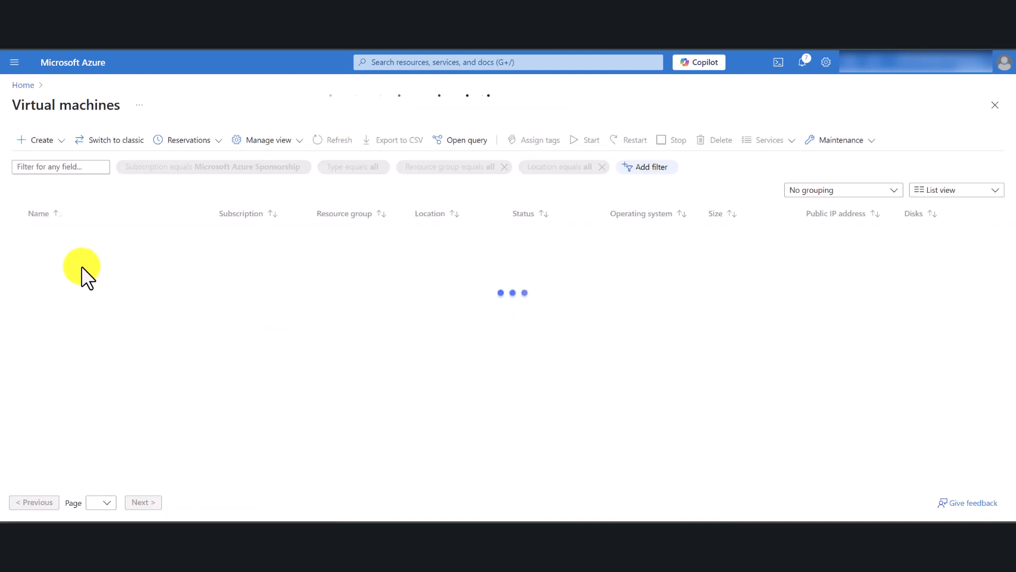
click(57, 234)
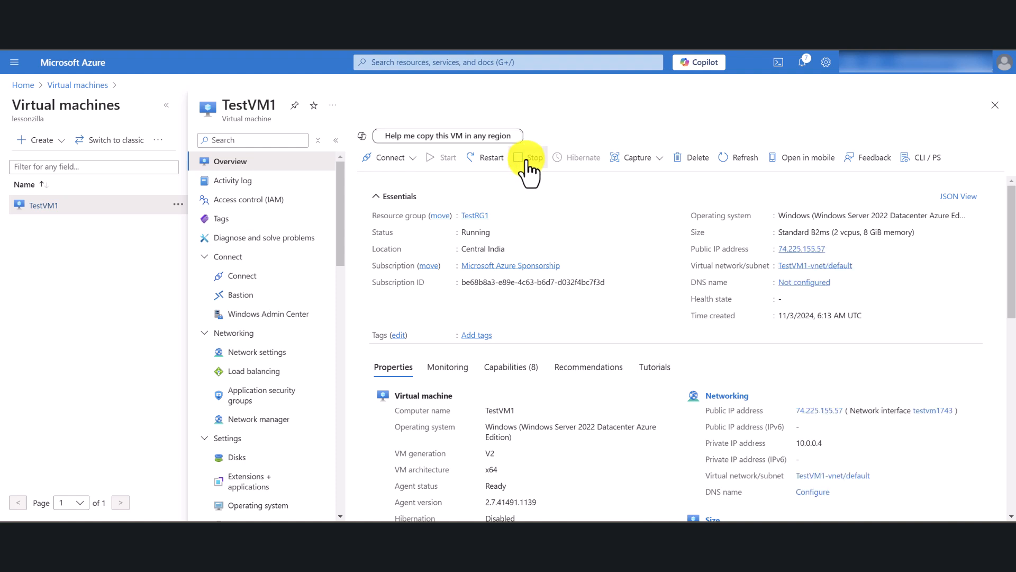
click(531, 159)
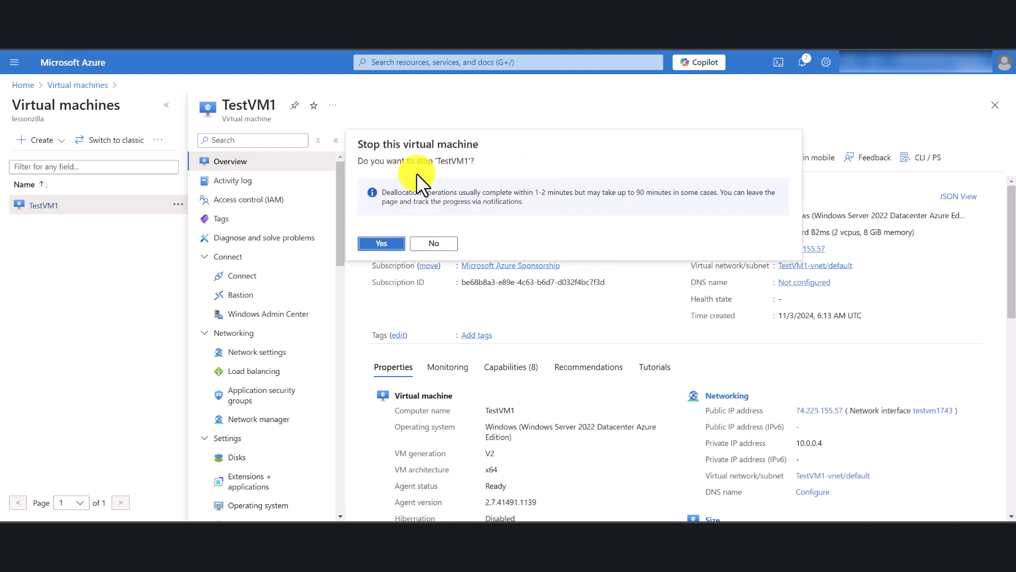
click(390, 245)
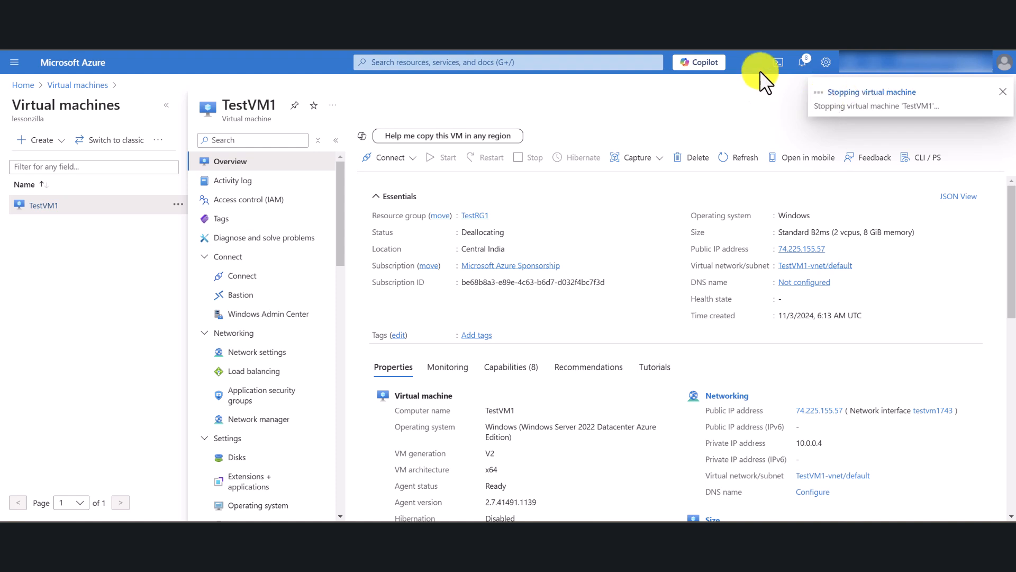
Go to Automation Accounts and open the runbooks list of automationtest1.
click(473, 62)
click(455, 233)
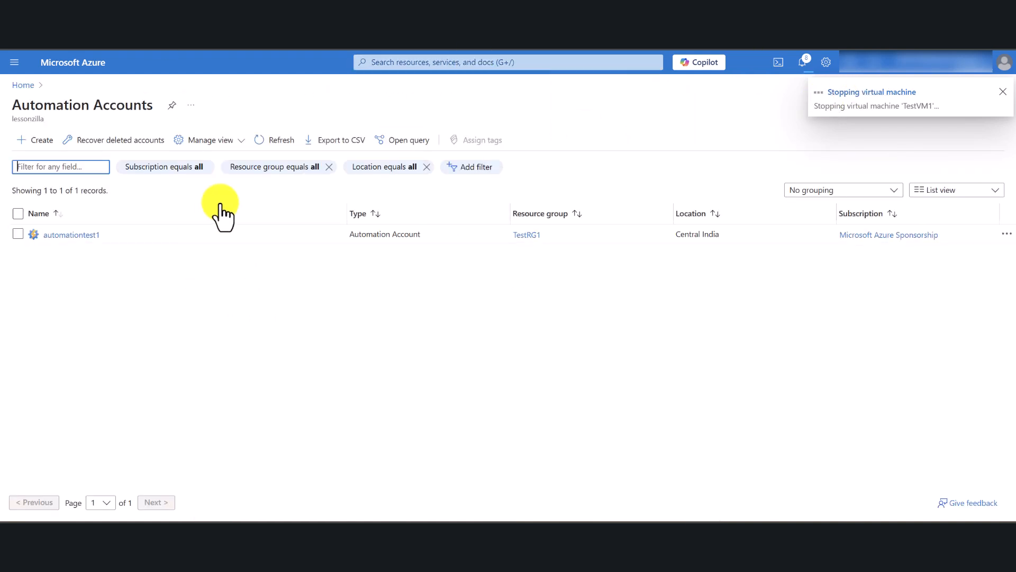
click(72, 235)
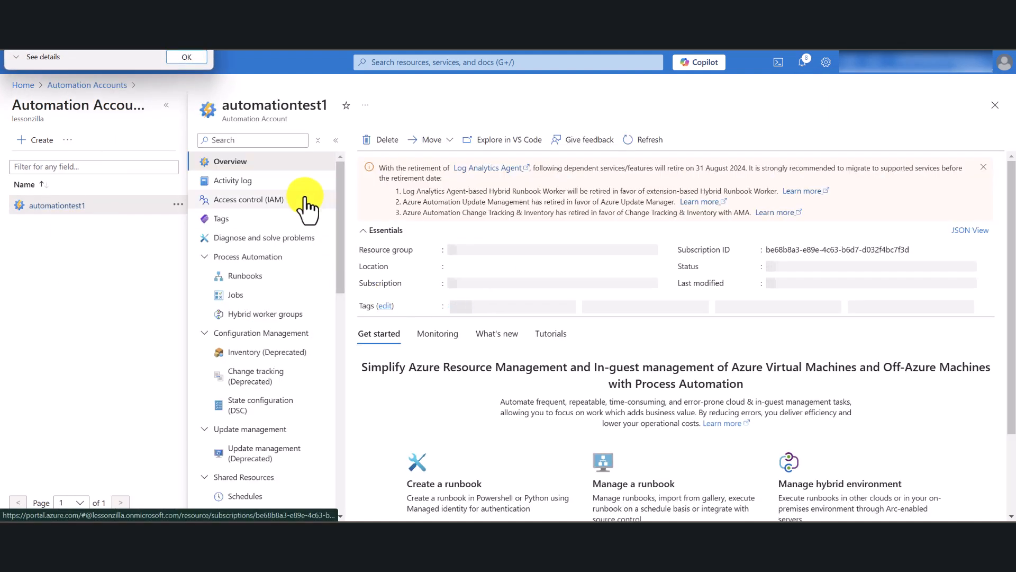
click(181, 53)
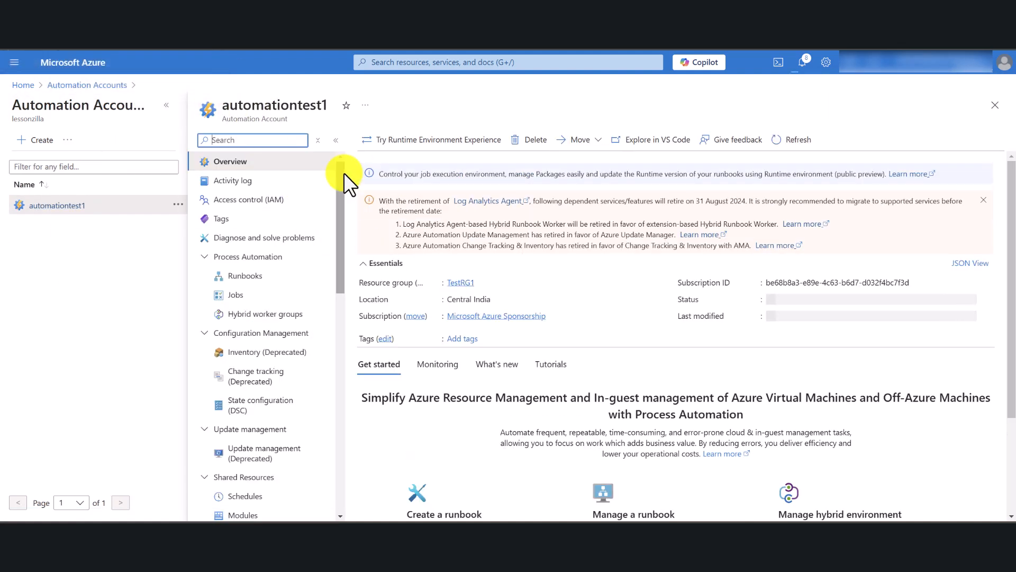
click(248, 276)
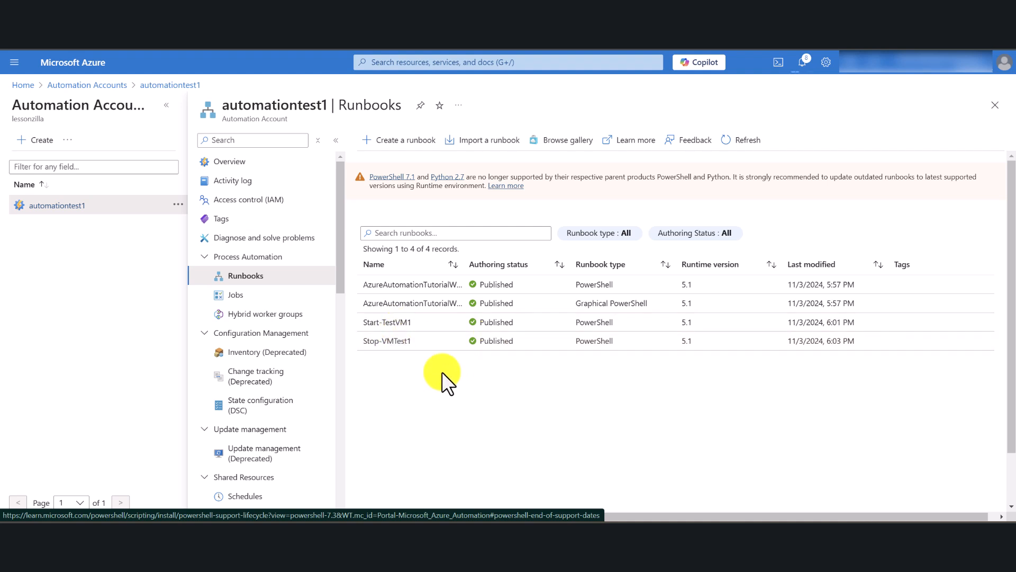
Open the schedules of the Start-TestVM1 runbook and begin a new schedule to link to it, named Start Schedule.
click(394, 320)
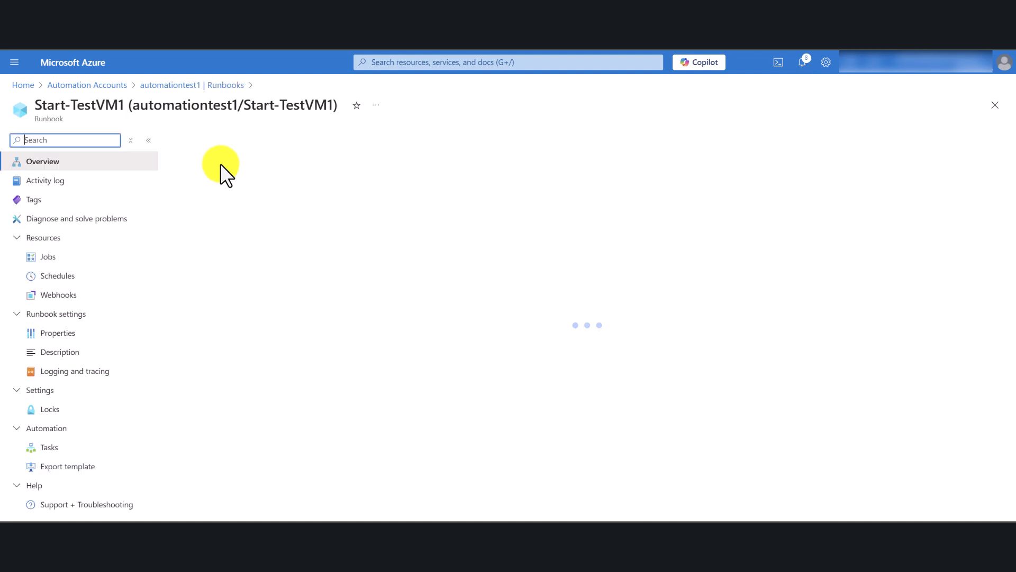
click(52, 275)
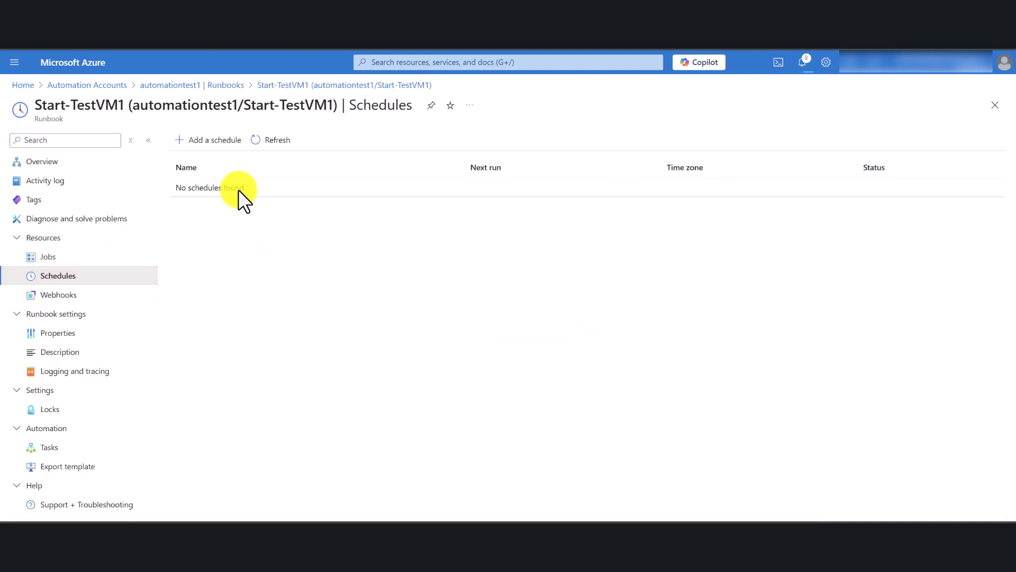
click(212, 139)
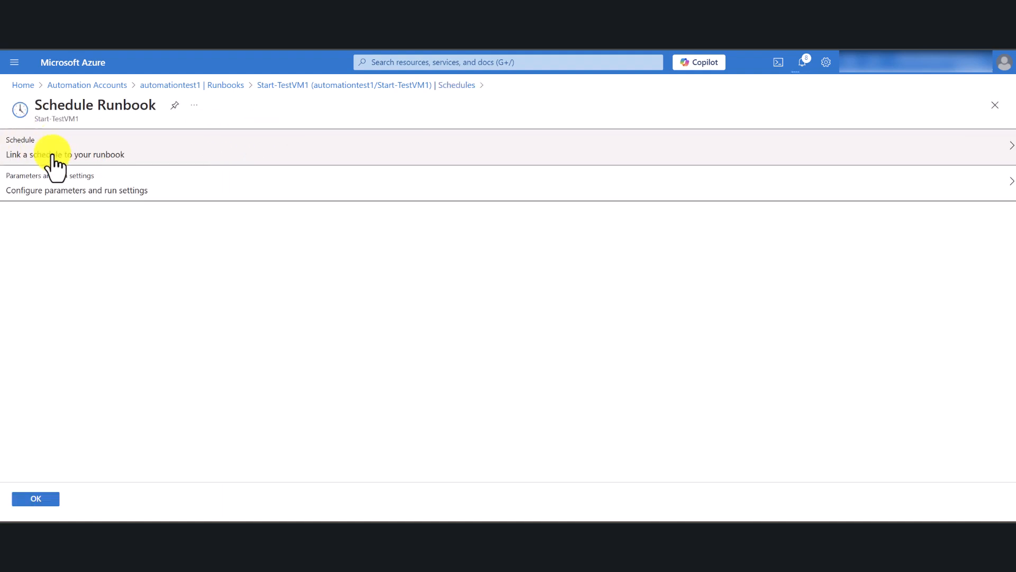
click(121, 151)
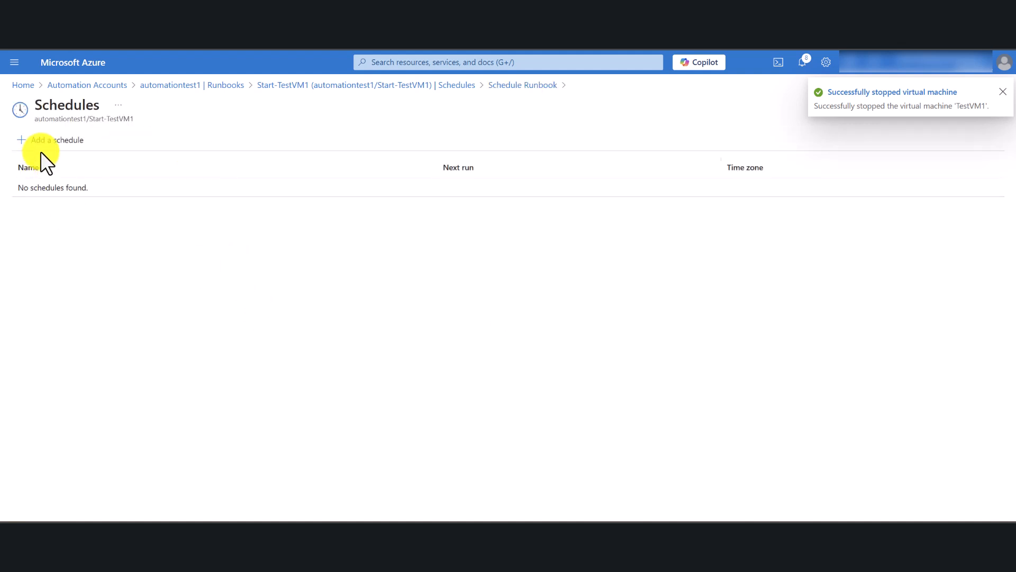
click(53, 140)
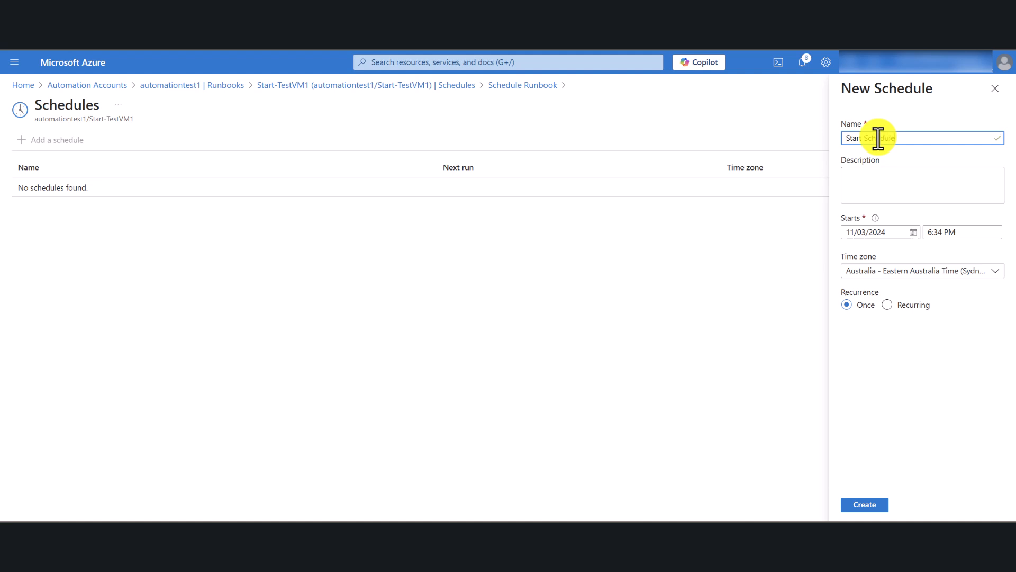
Make the new schedule recurring and set it to recur every 1 month.
click(887, 306)
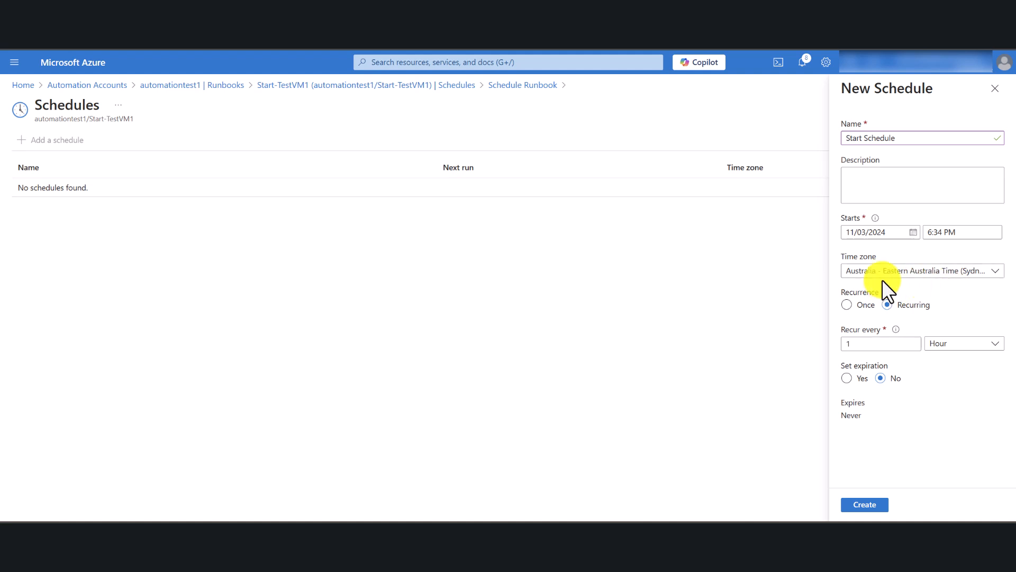
click(872, 308)
click(941, 347)
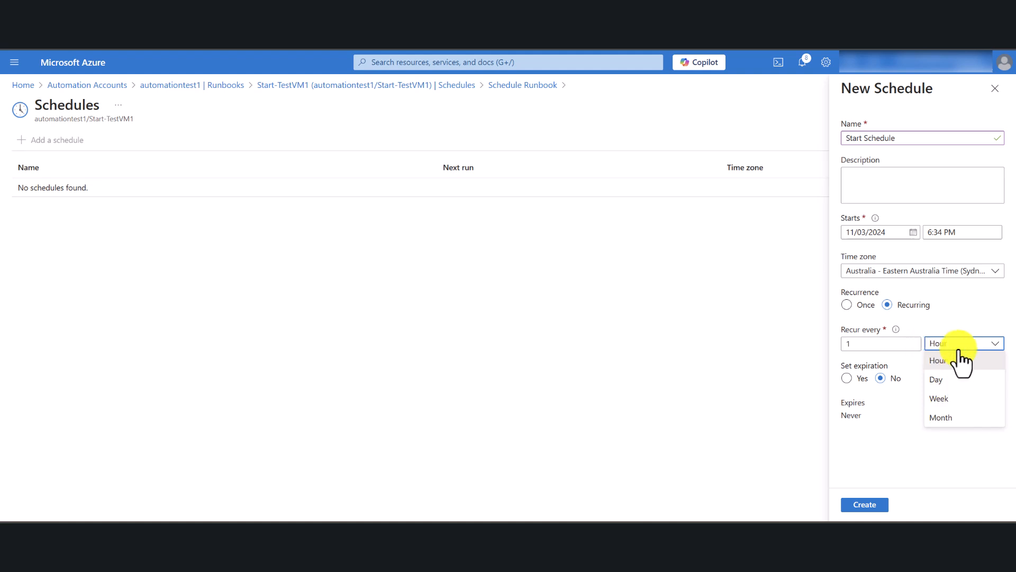
click(950, 418)
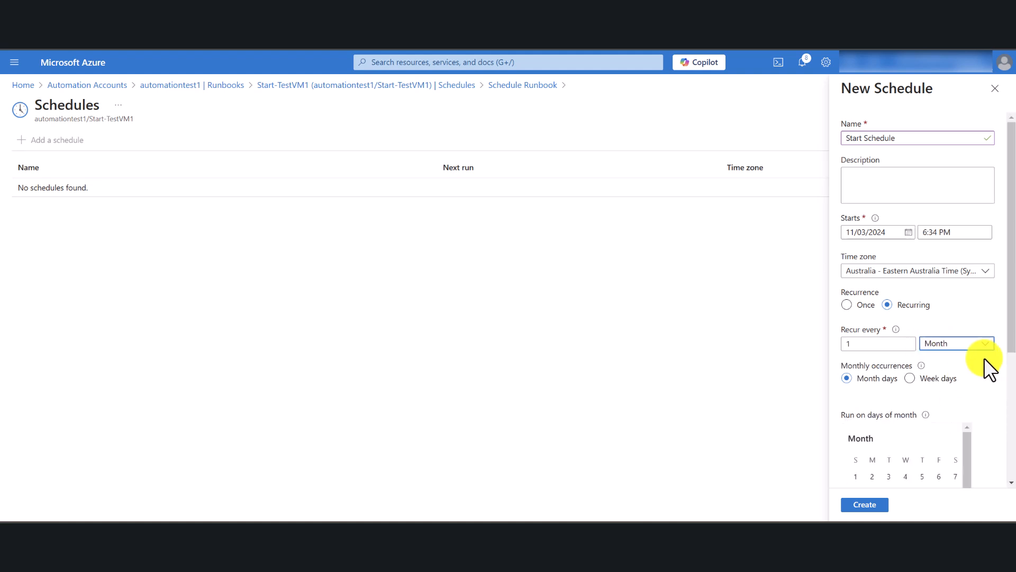
scroll(984, 357, down, 2)
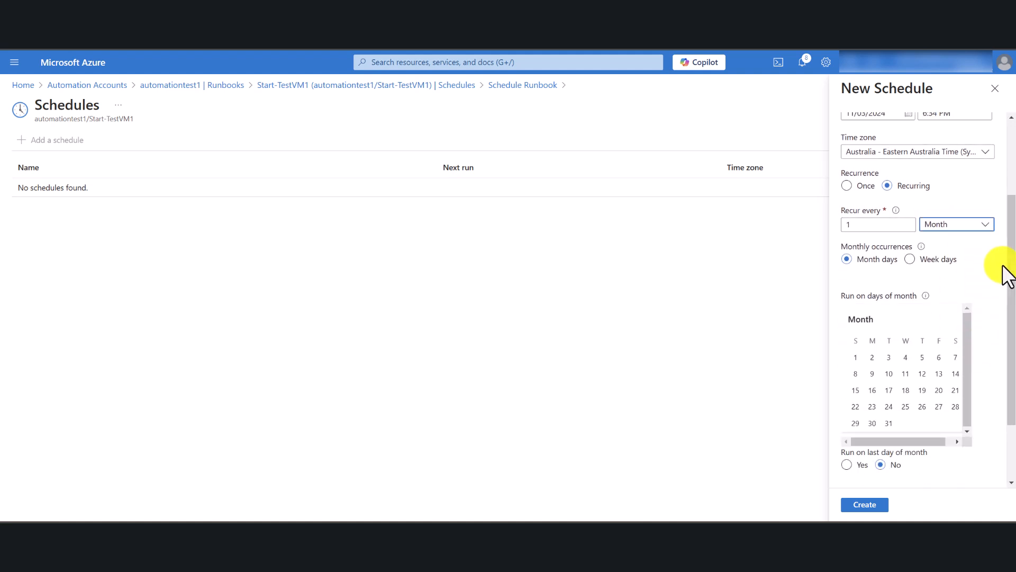
click(977, 229)
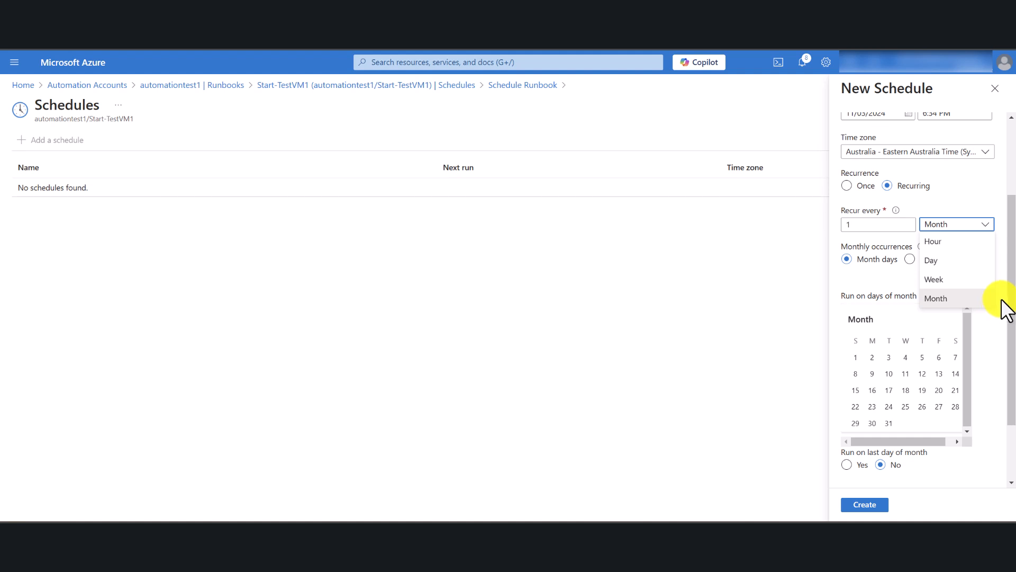
click(994, 334)
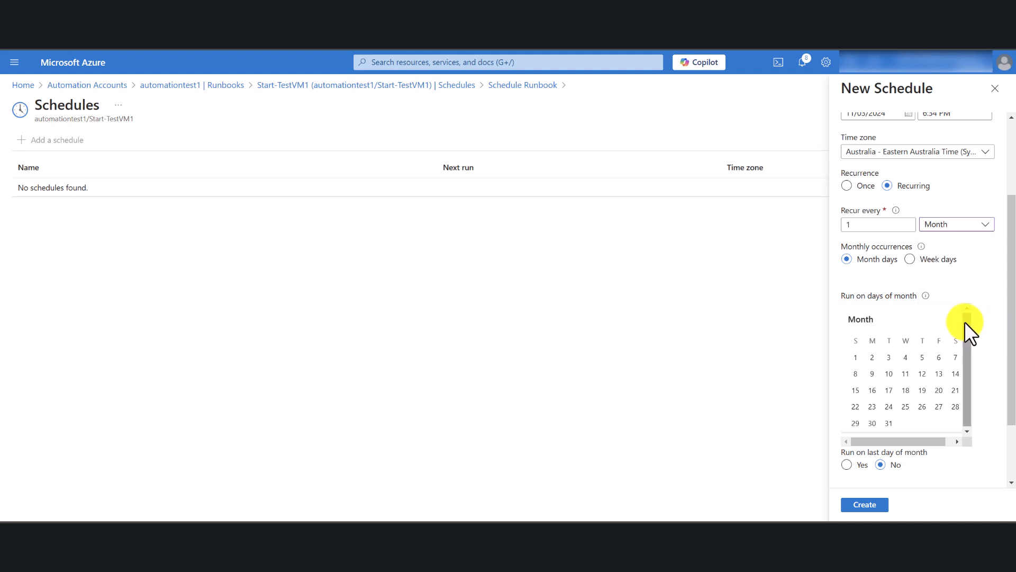
Choose day 21 as the day of the month on which the schedule runs.
drag(964, 321, 966, 339)
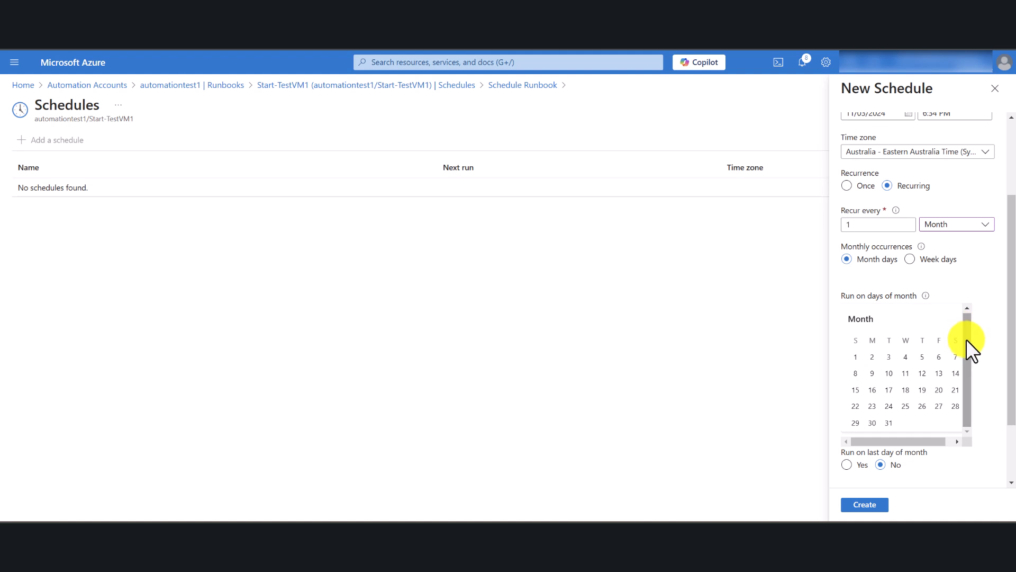
click(955, 390)
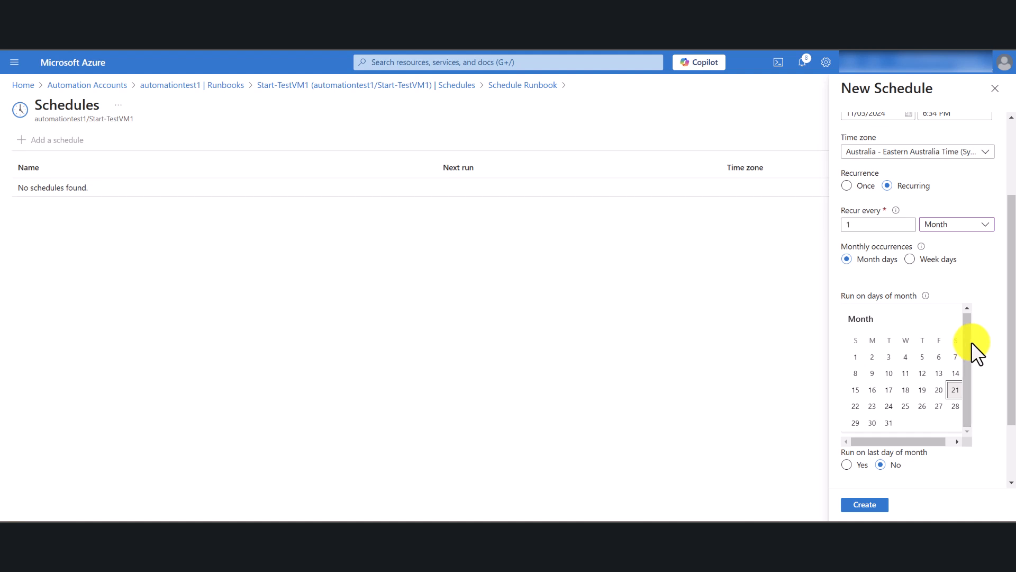
scroll(971, 342, down, 2)
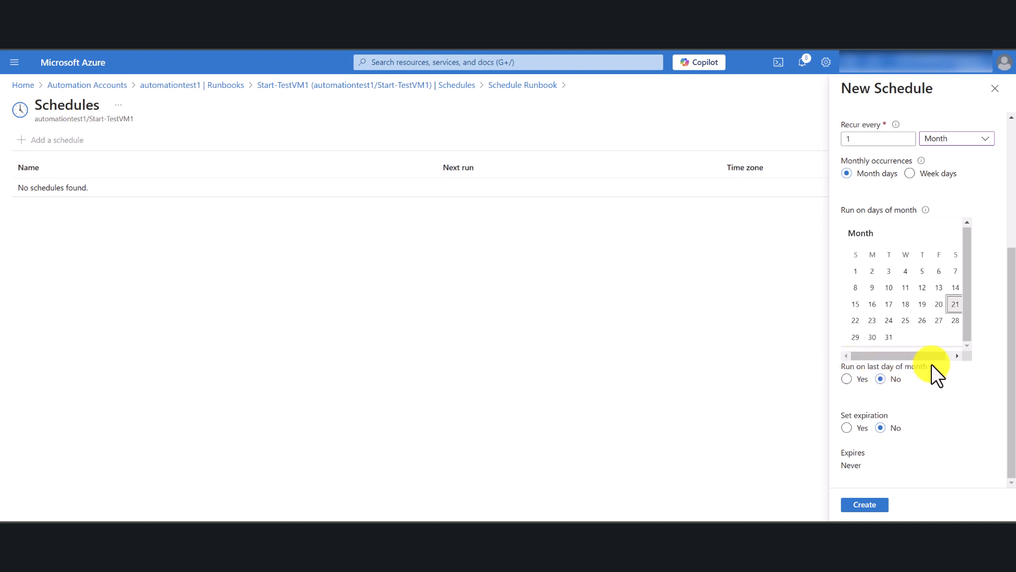
drag(967, 313, 968, 271)
scroll(955, 329, up, 2)
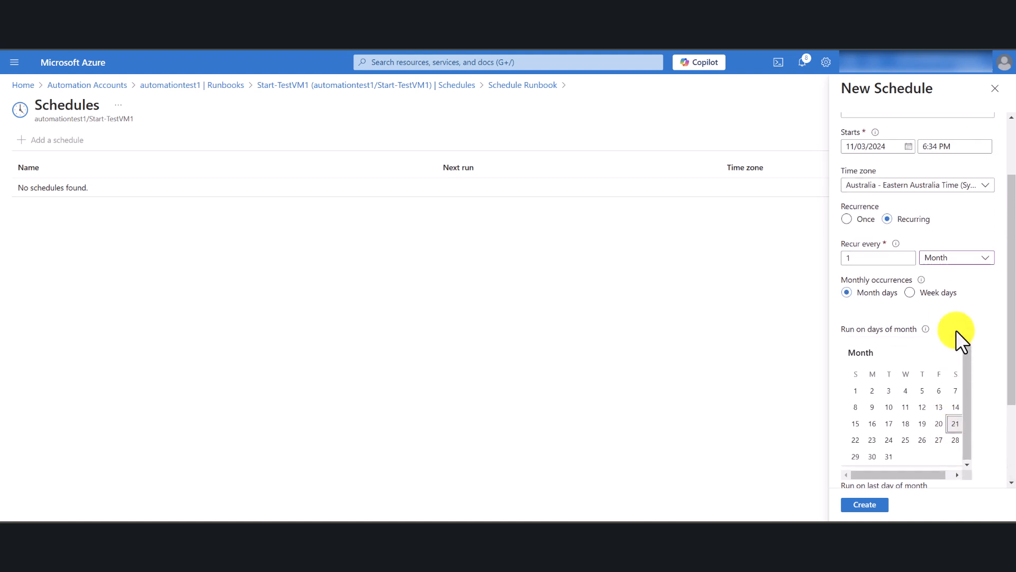
scroll(955, 330, up, 2)
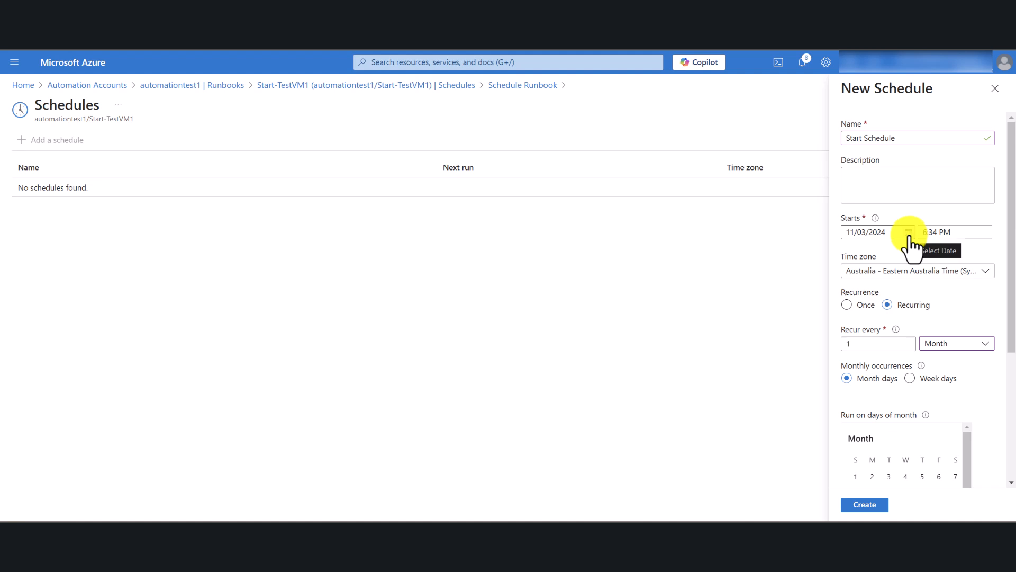
scroll(943, 390, down, 3)
click(947, 389)
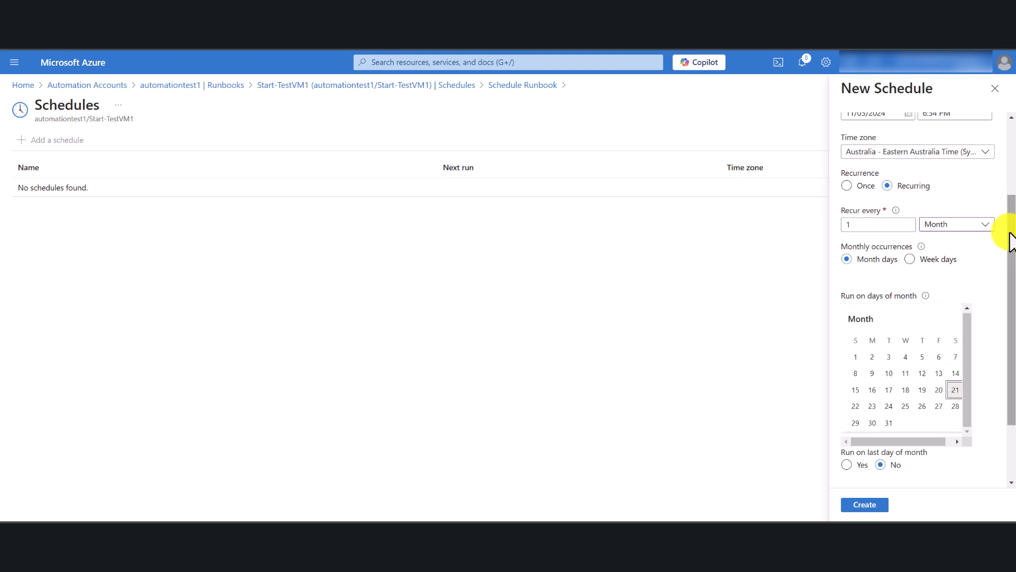
Set the monthly occurrences to week days, recurring every third Saturday, and create the schedule.
drag(1012, 221, 1005, 260)
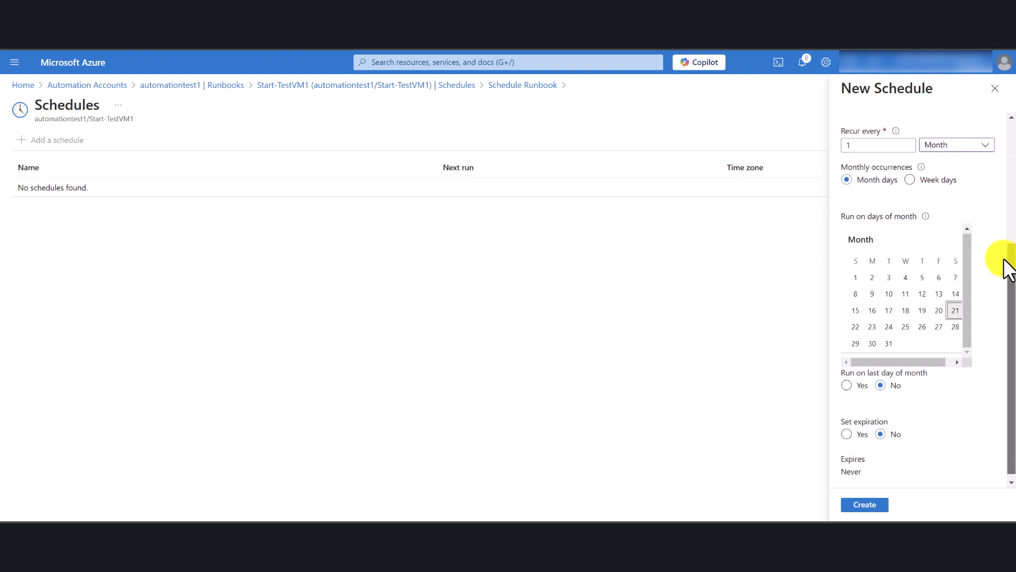
click(909, 181)
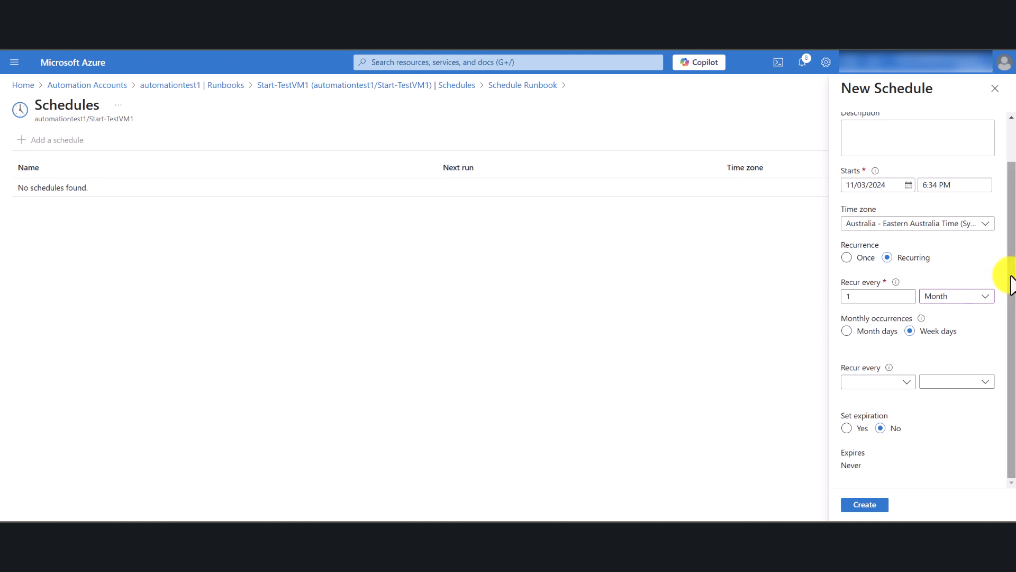
click(904, 381)
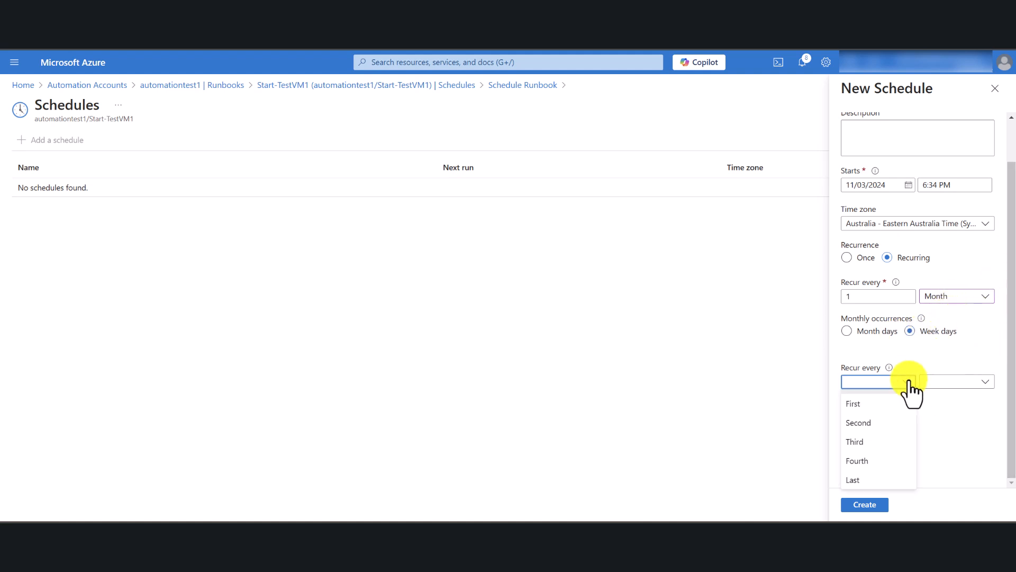
click(862, 442)
click(946, 385)
click(947, 366)
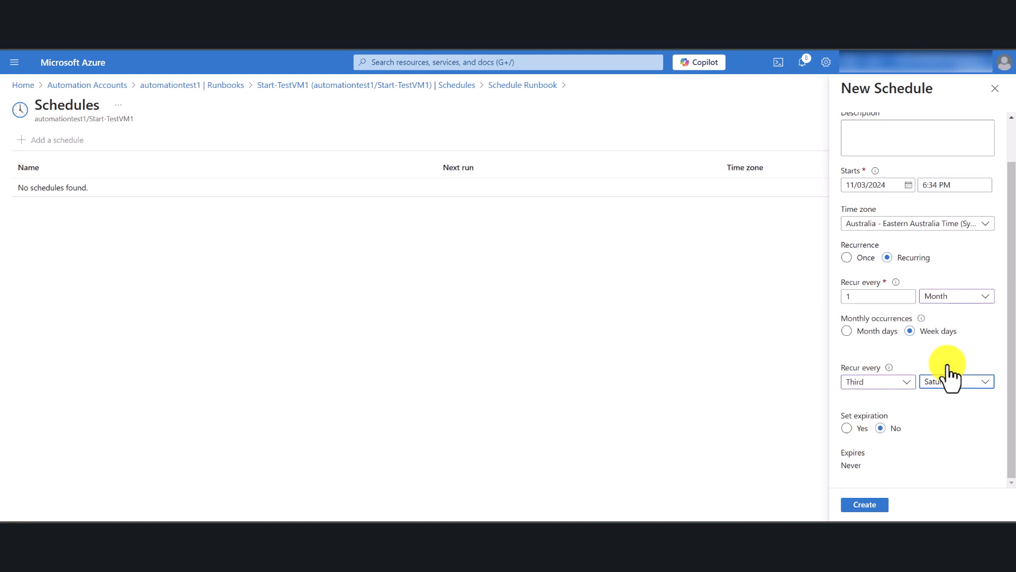
scroll(1012, 201, up, 2)
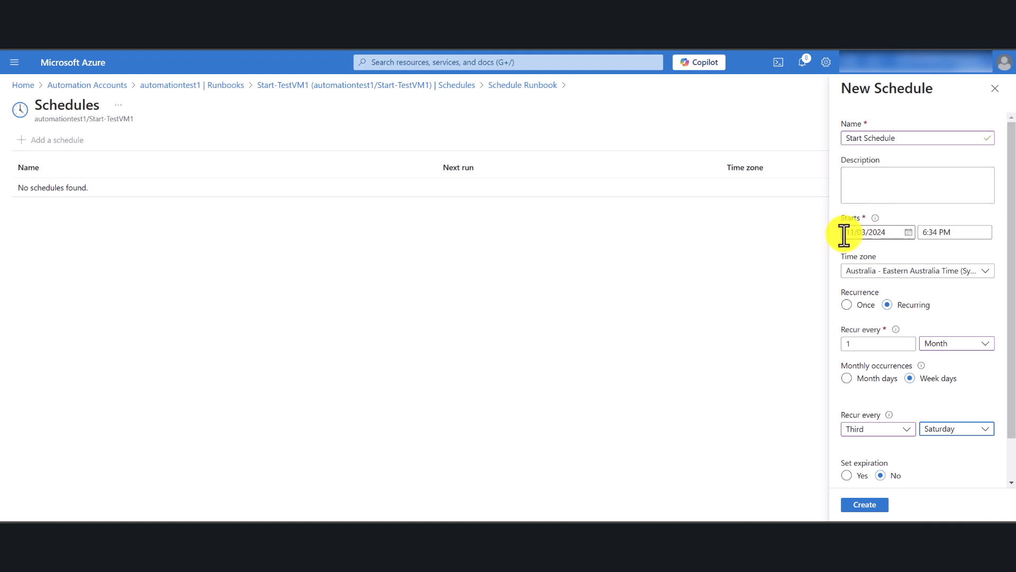
scroll(969, 262, down, 1)
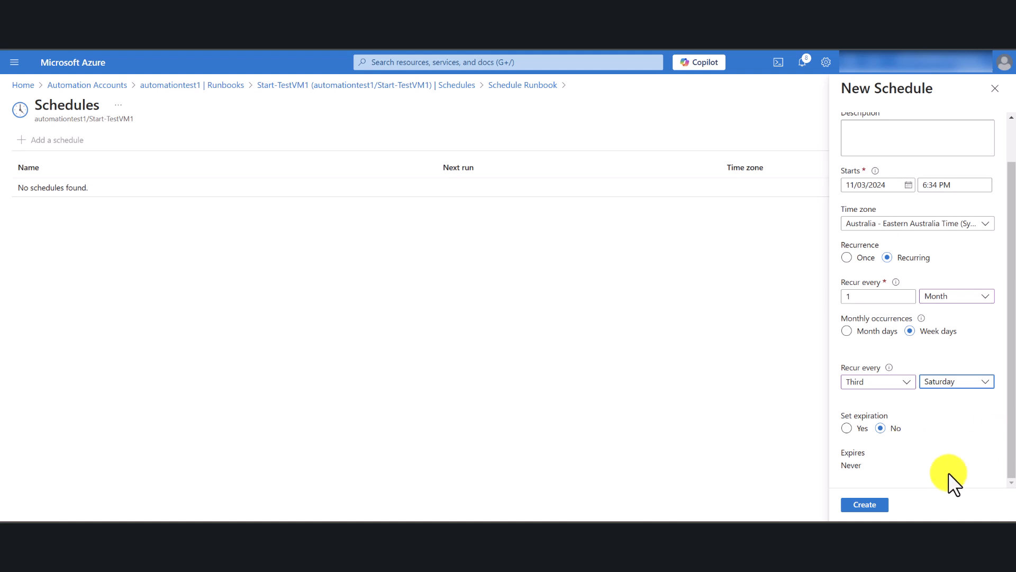
click(864, 505)
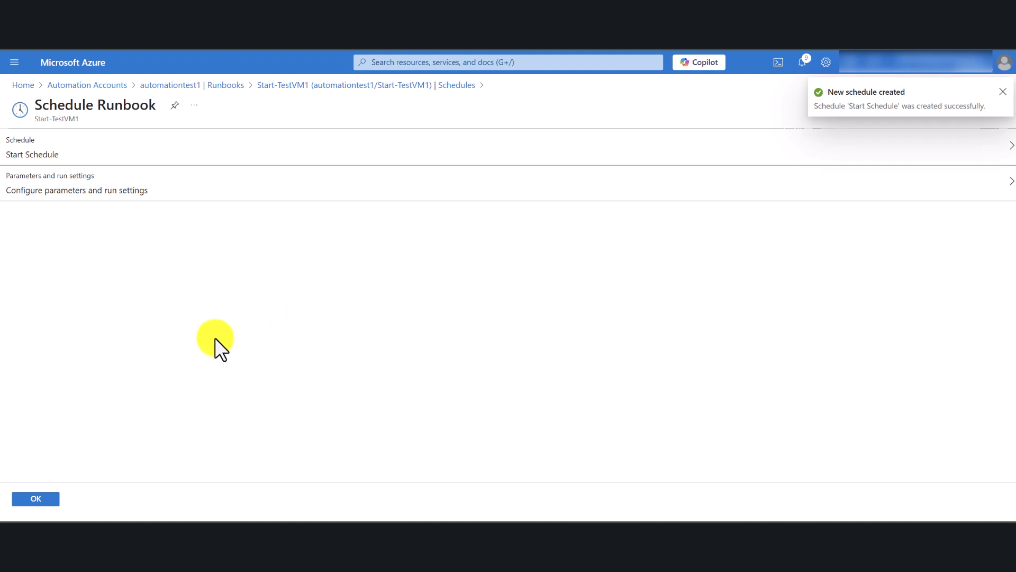
Accept the default parameters and run settings, link the schedule to the Start-TestVM1 runbook, and refresh its schedule list.
click(71, 195)
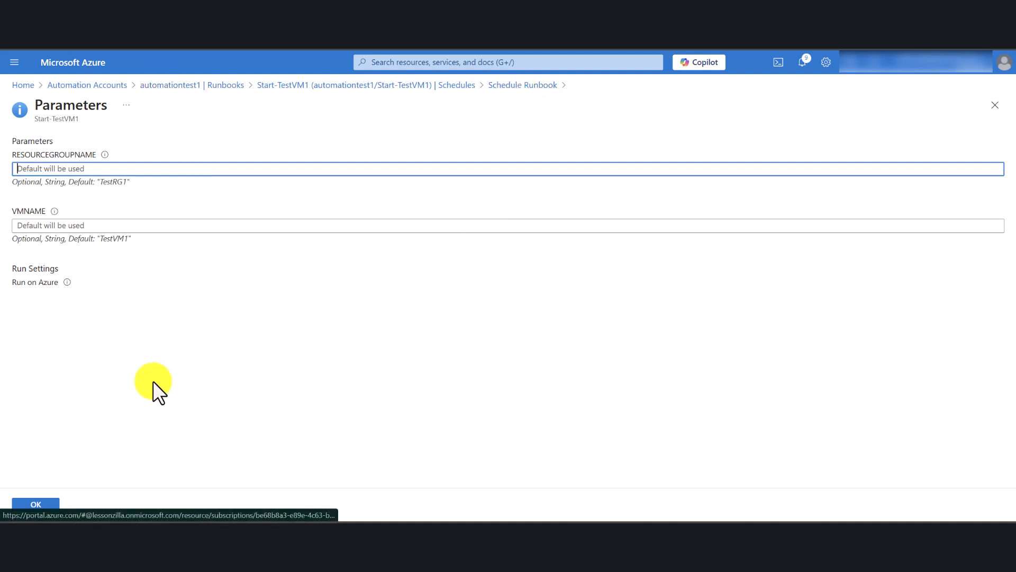
click(37, 503)
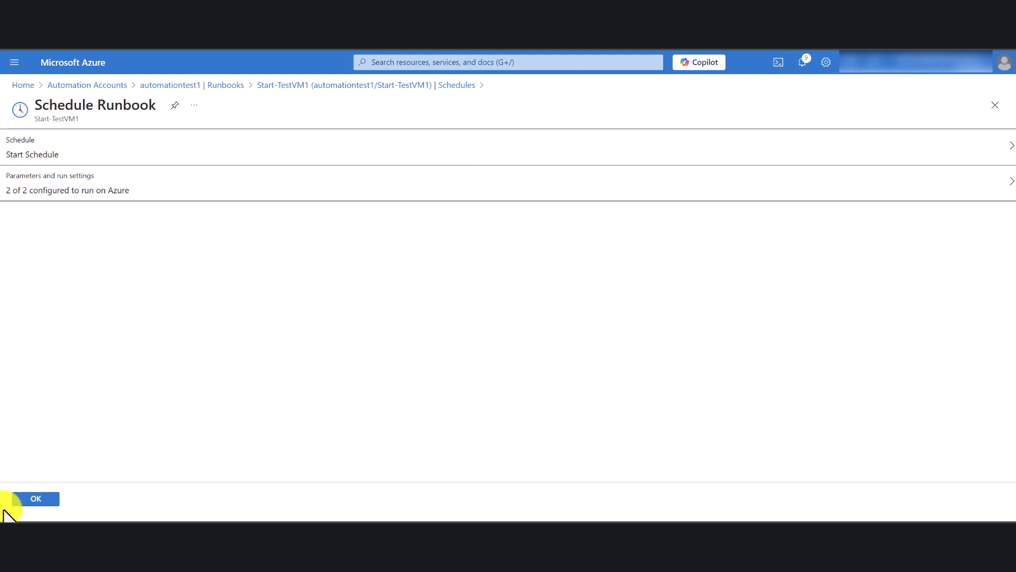
click(35, 500)
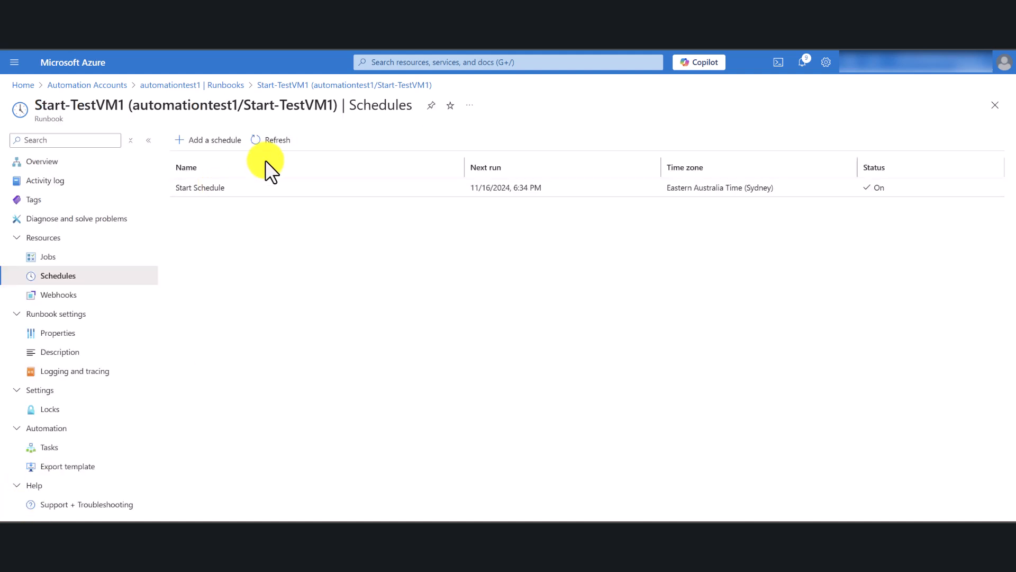
click(274, 141)
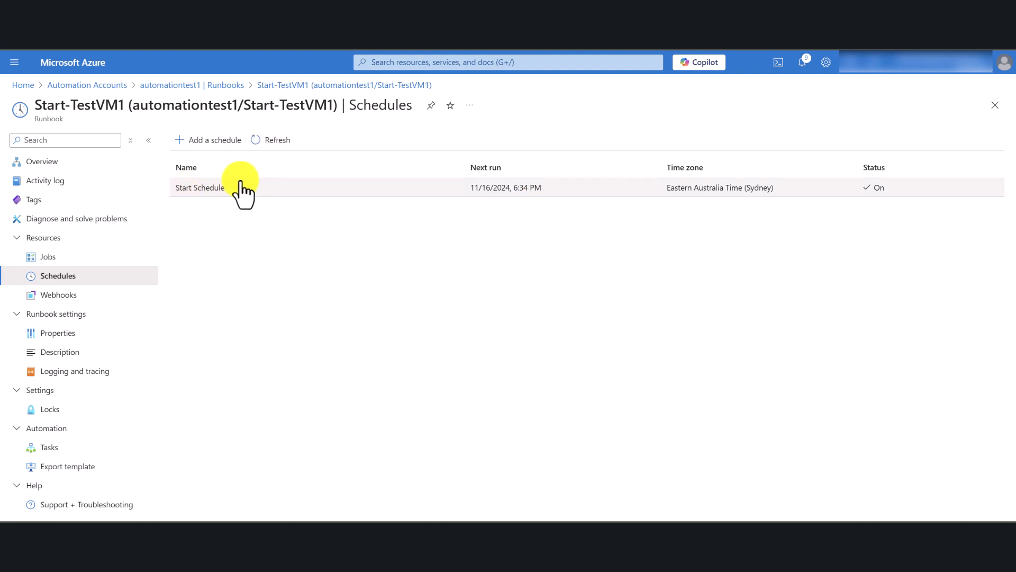
click(217, 141)
click(80, 151)
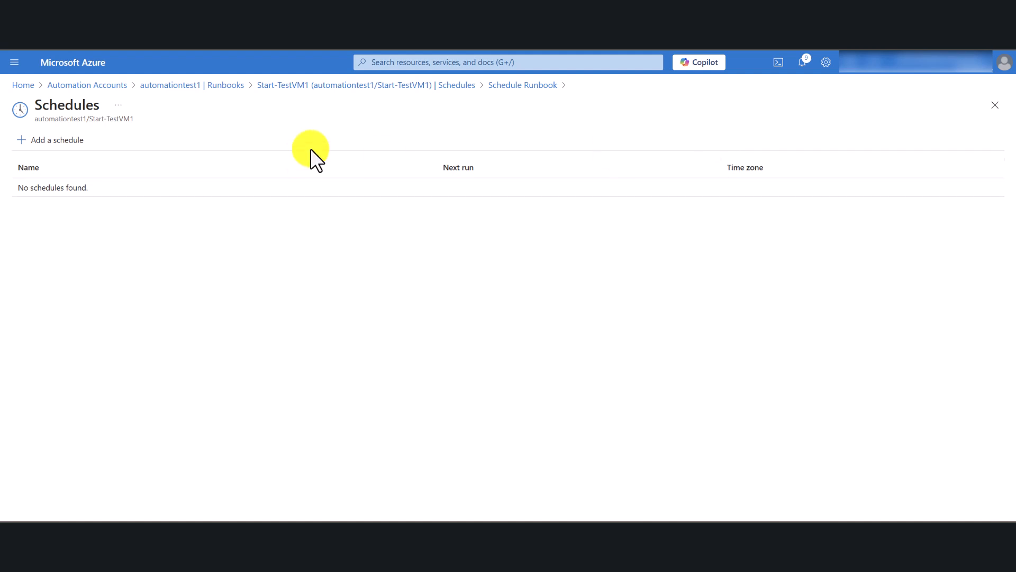
click(422, 84)
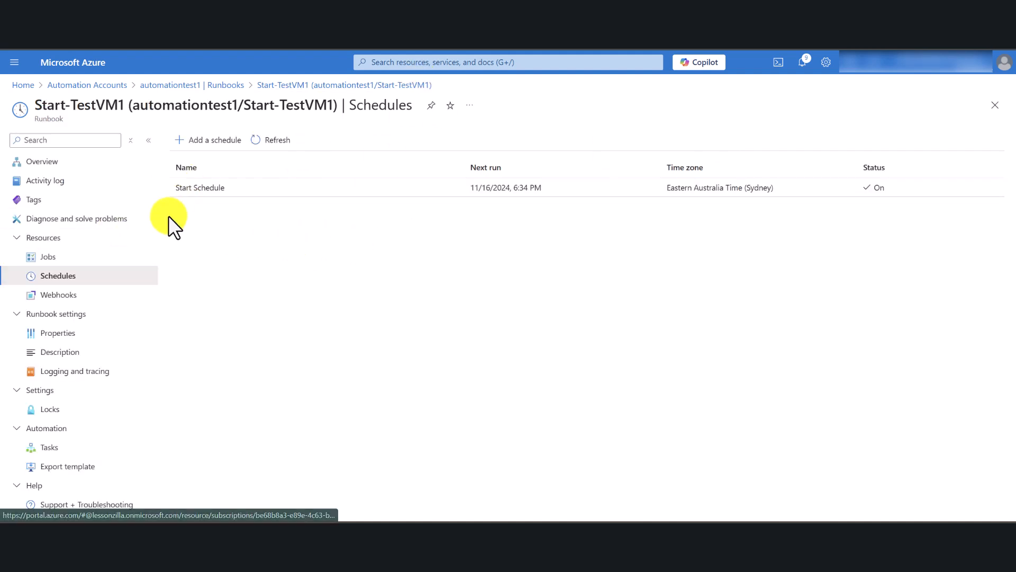
Return to the automation account's runbooks and open the schedules of the Stop-VMTest1 runbook.
click(228, 85)
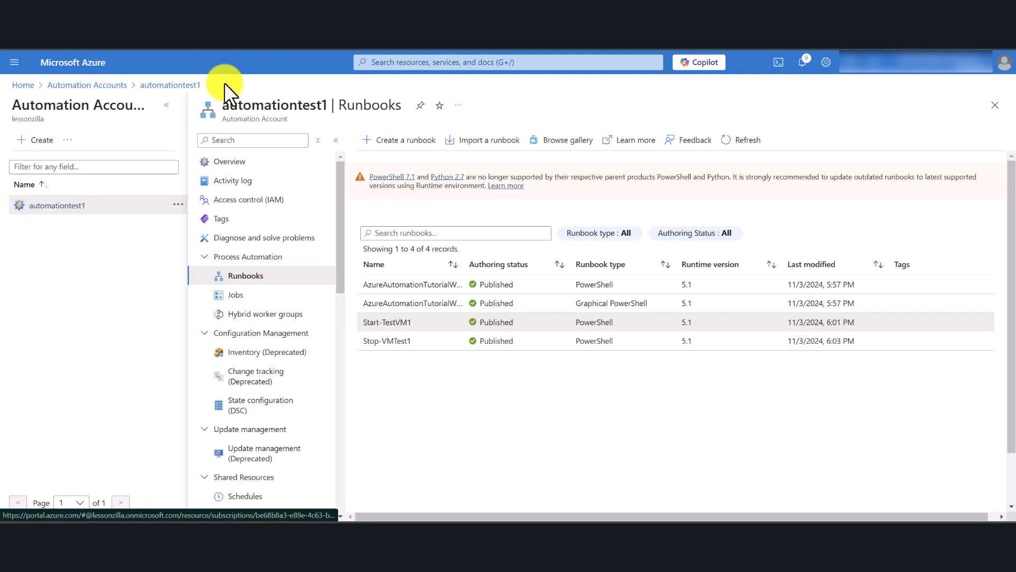
scroll(388, 353, down, 1)
click(391, 335)
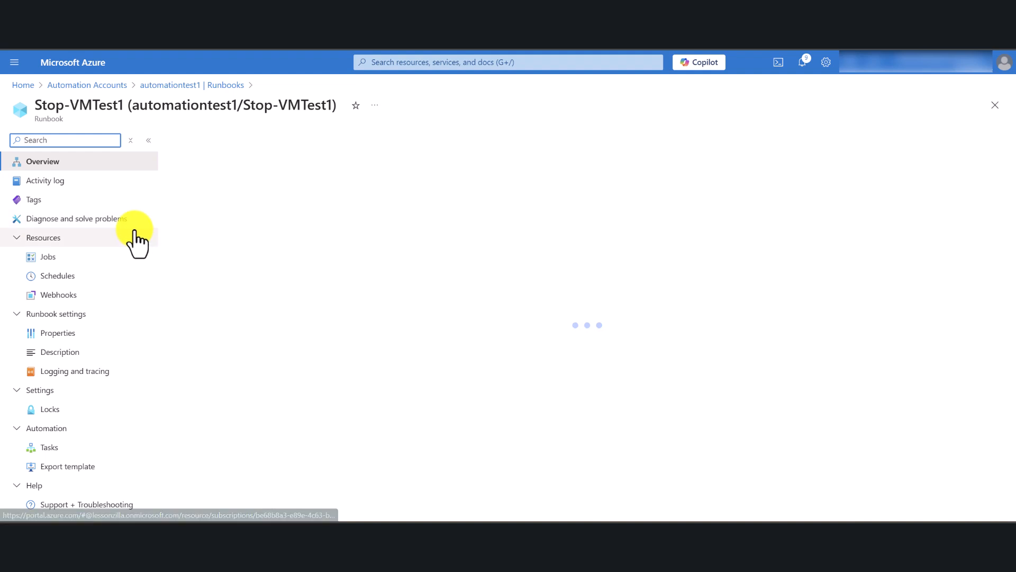
click(56, 283)
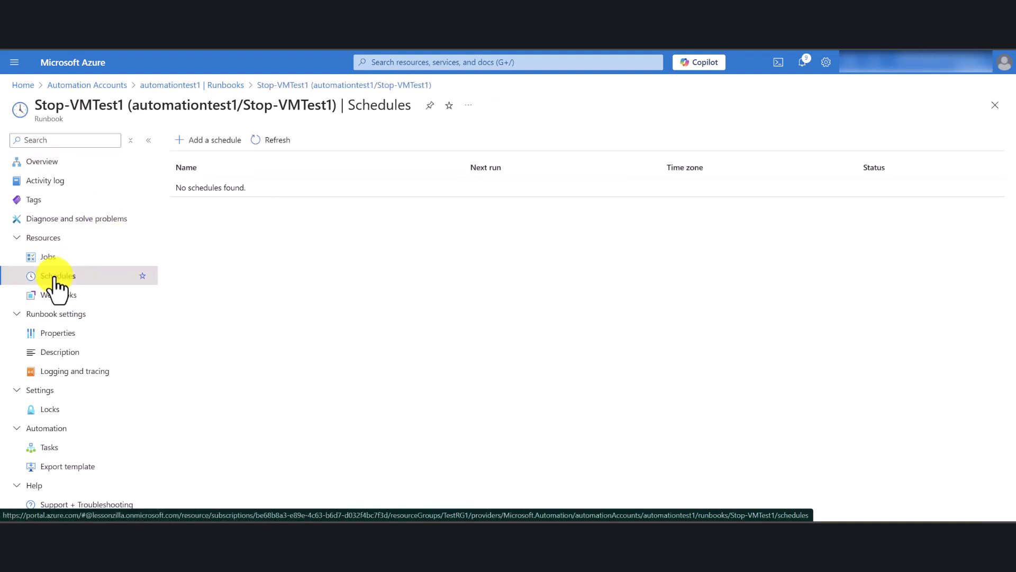
Start linking a schedule to the Stop-VMTest1 runbook and name the new schedule "Stop Schedule".
click(214, 142)
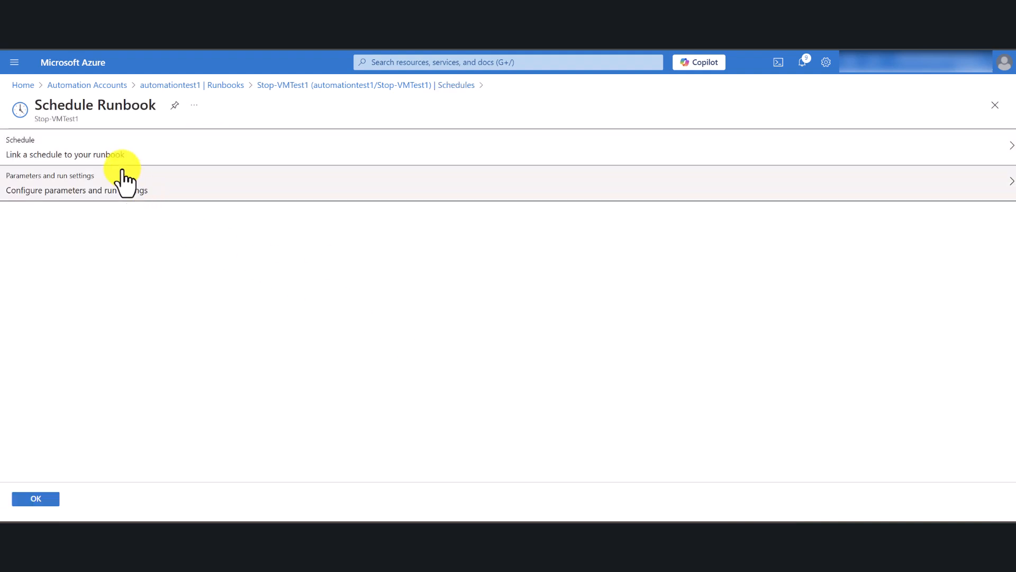
click(104, 148)
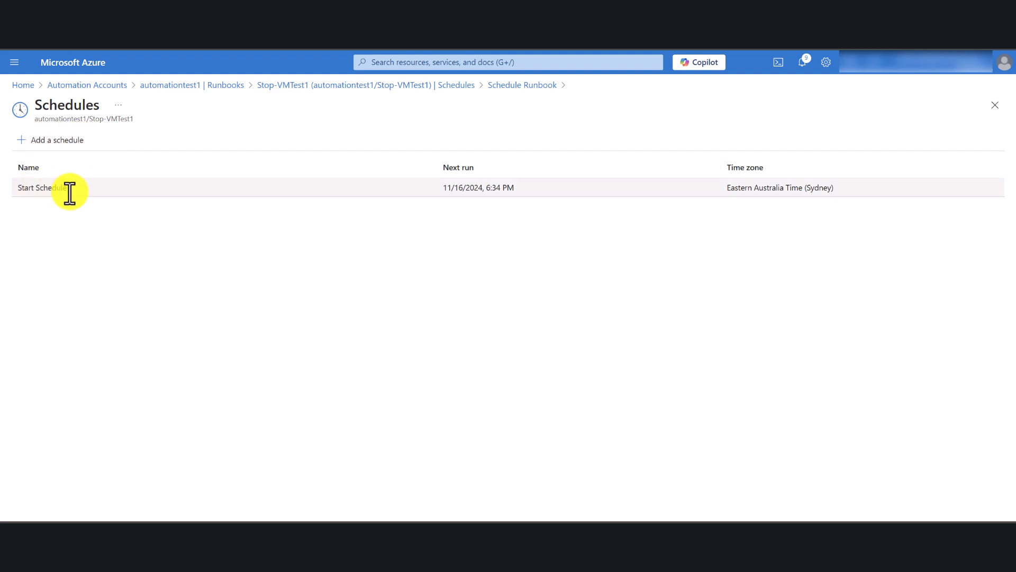
click(42, 141)
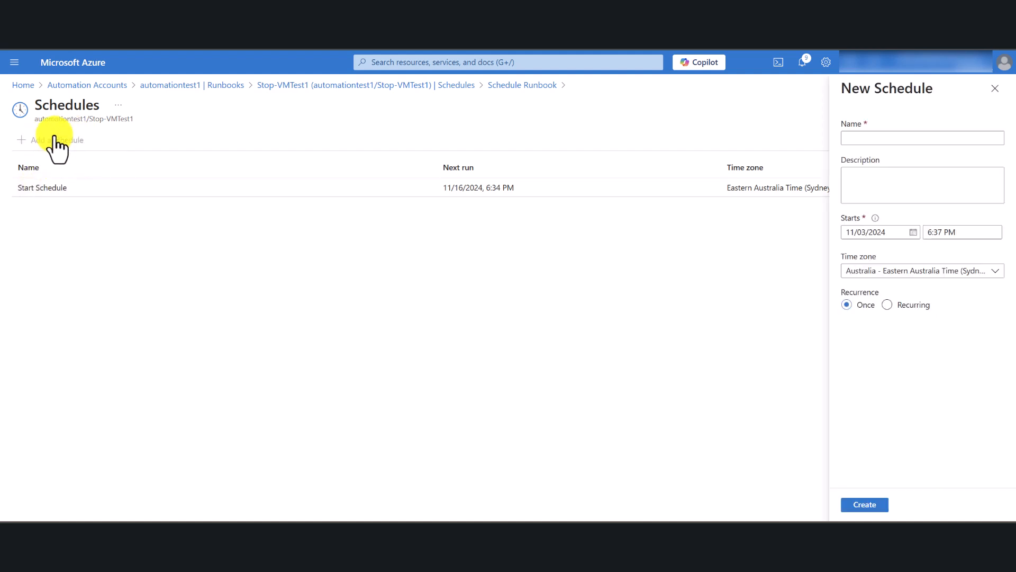
text(S)
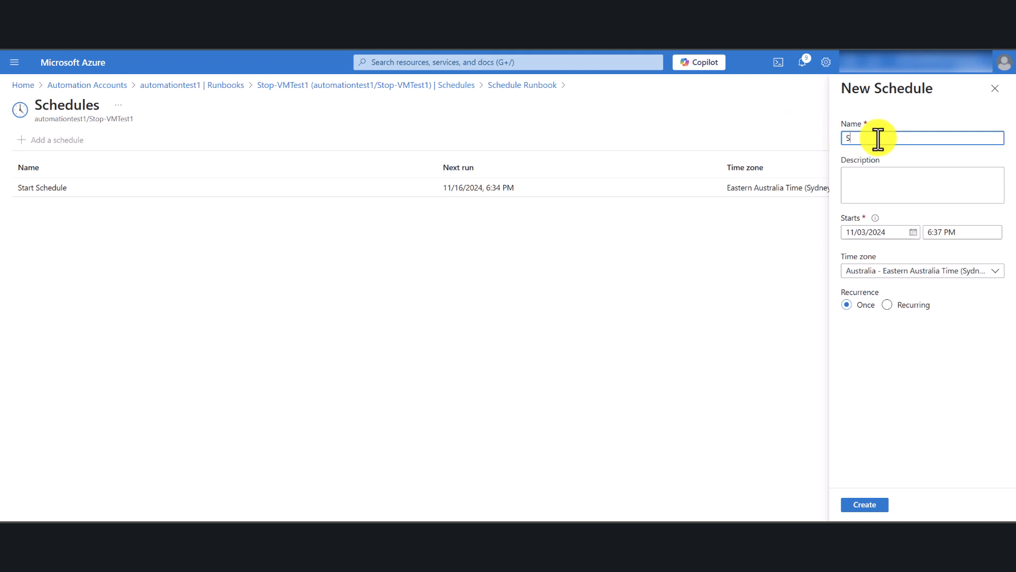
text(top Schedule)
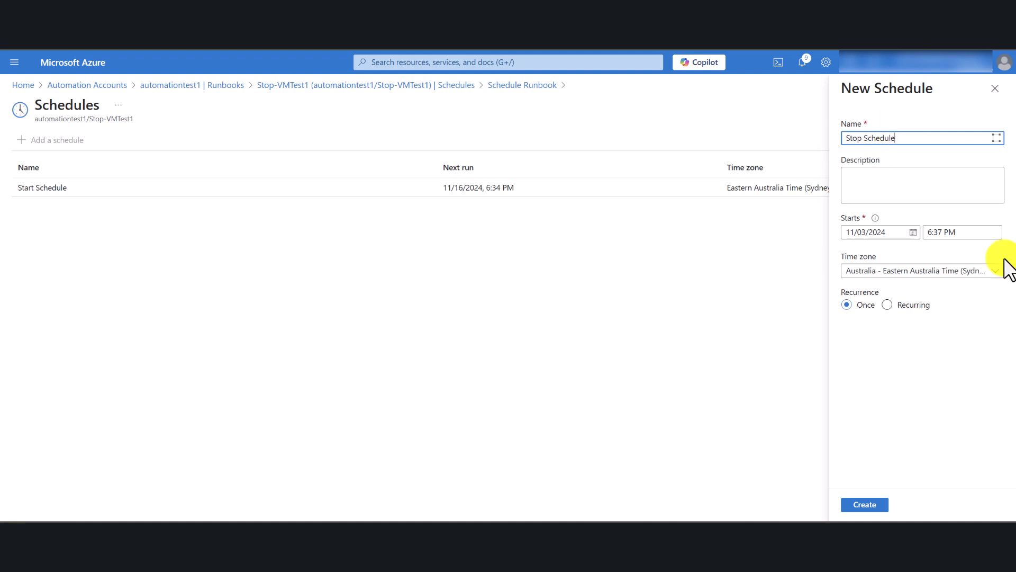
Make Stop Schedule recurring and set it to recur every 1 month.
click(887, 306)
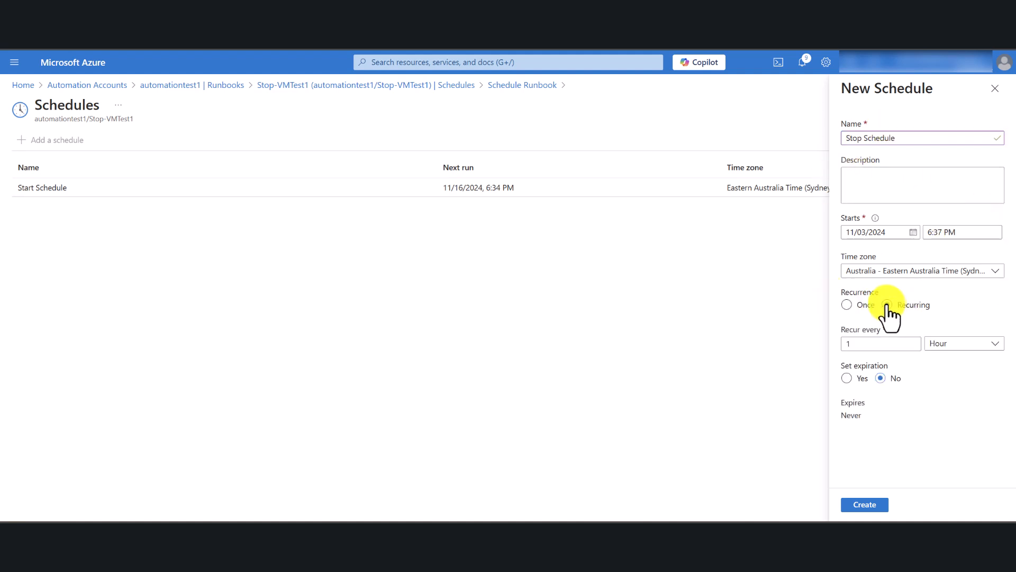
click(941, 345)
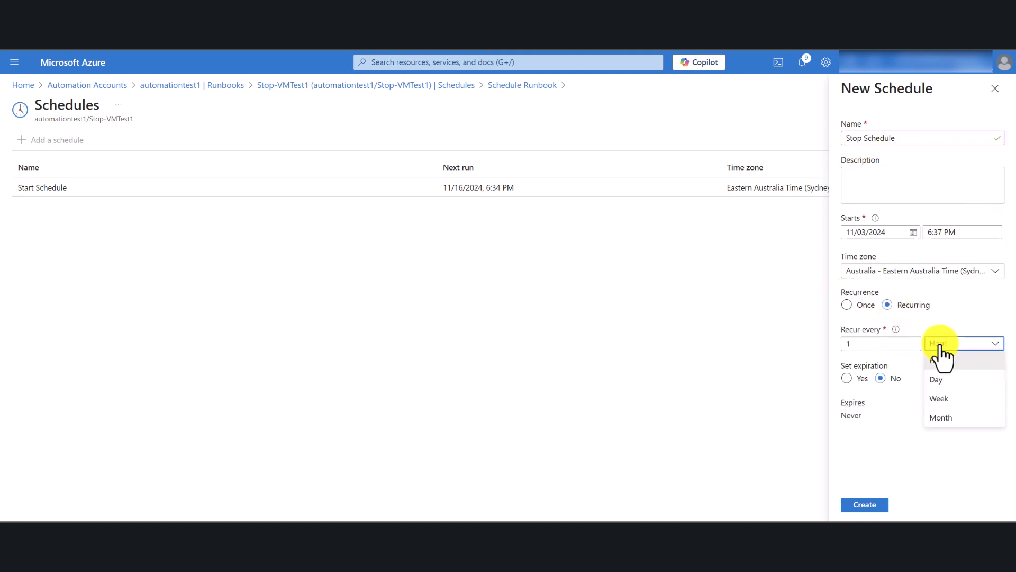
click(961, 418)
scroll(949, 390, down, 1)
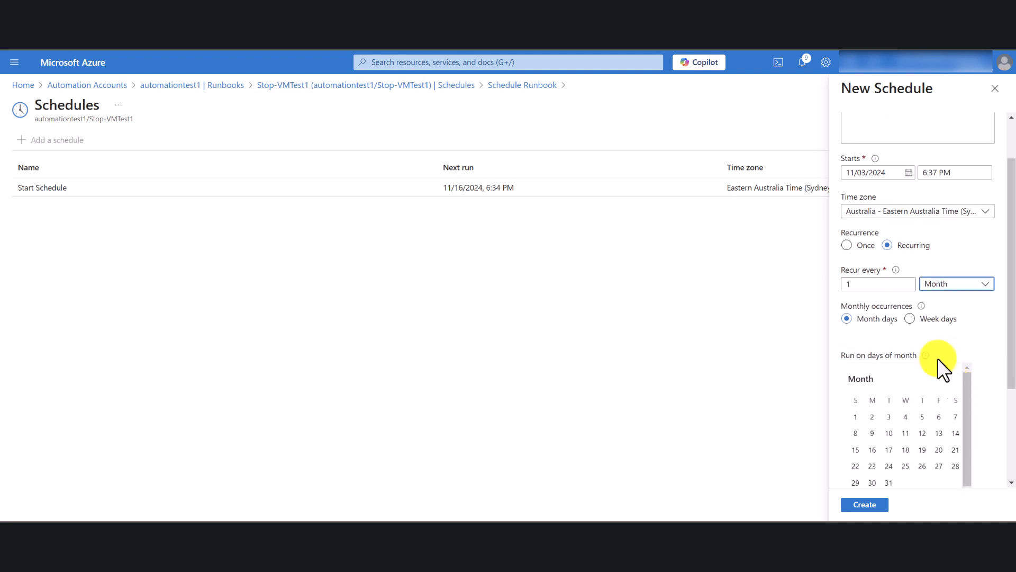
Set the monthly occurrences to week days, recurring every third Sunday, and create Stop Schedule.
click(931, 319)
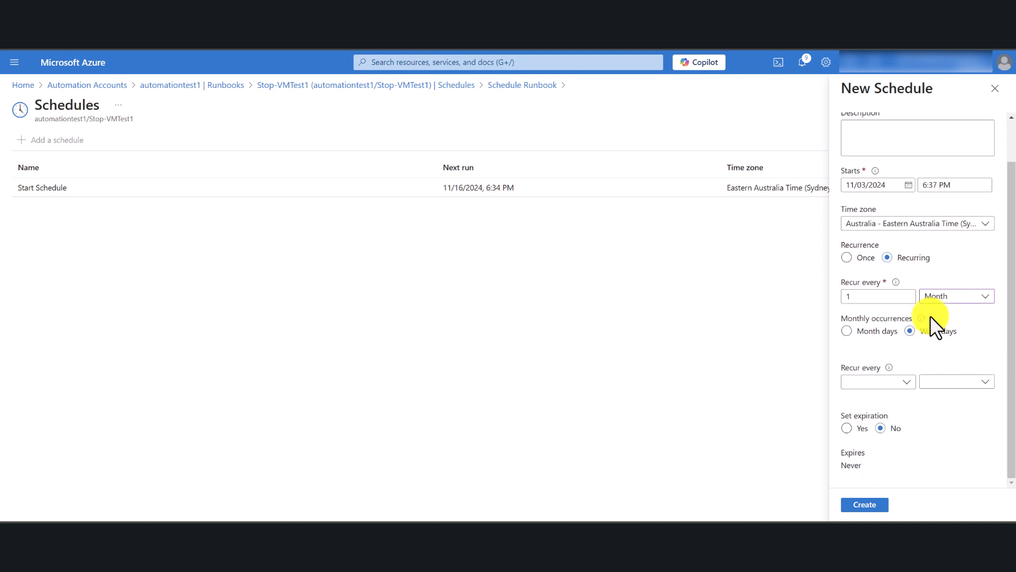
click(906, 385)
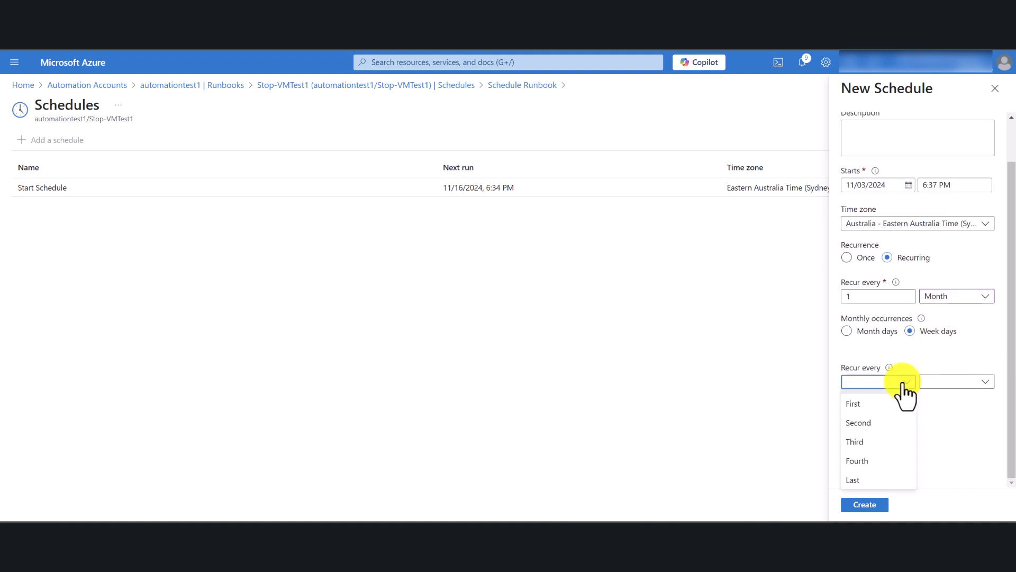
click(868, 443)
click(946, 383)
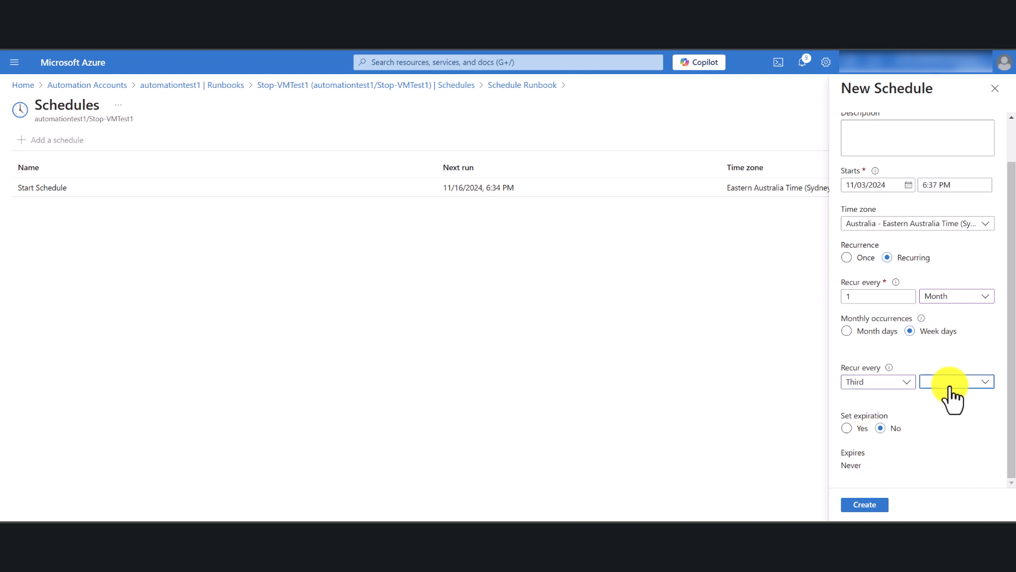
click(947, 253)
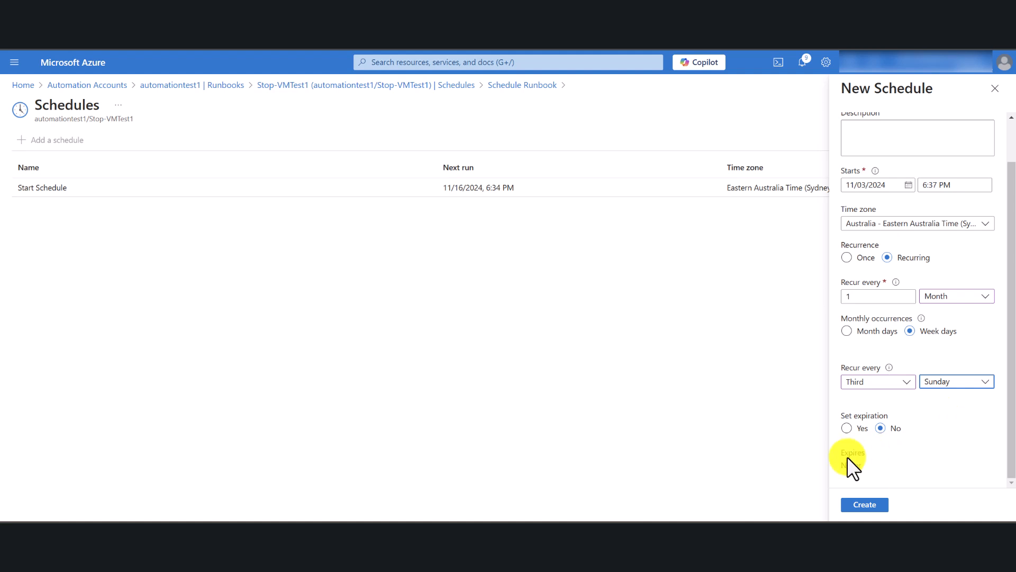
click(866, 505)
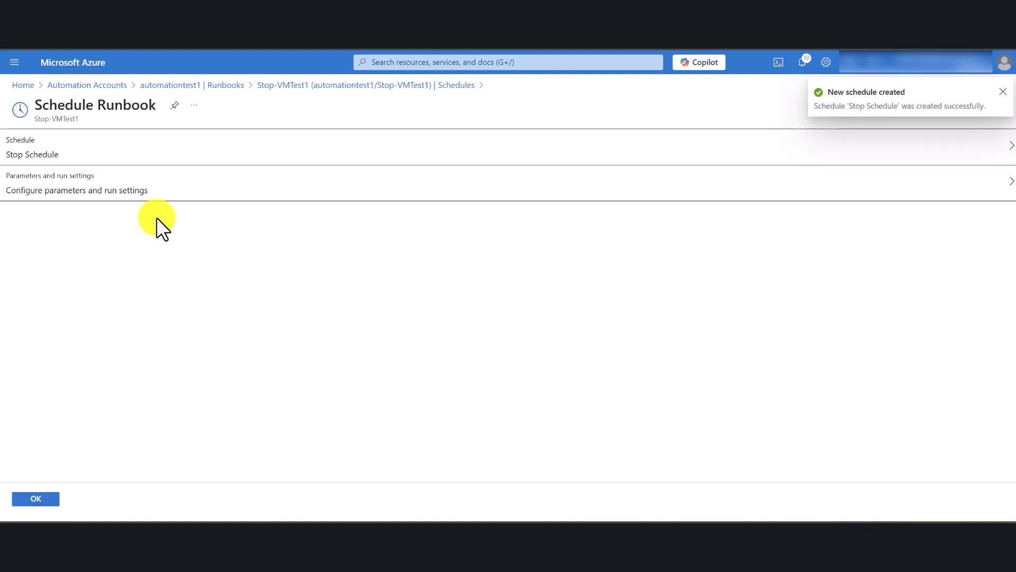
Accept the default parameters and run settings and link Stop Schedule to the Stop-VMTest1 runbook.
click(80, 193)
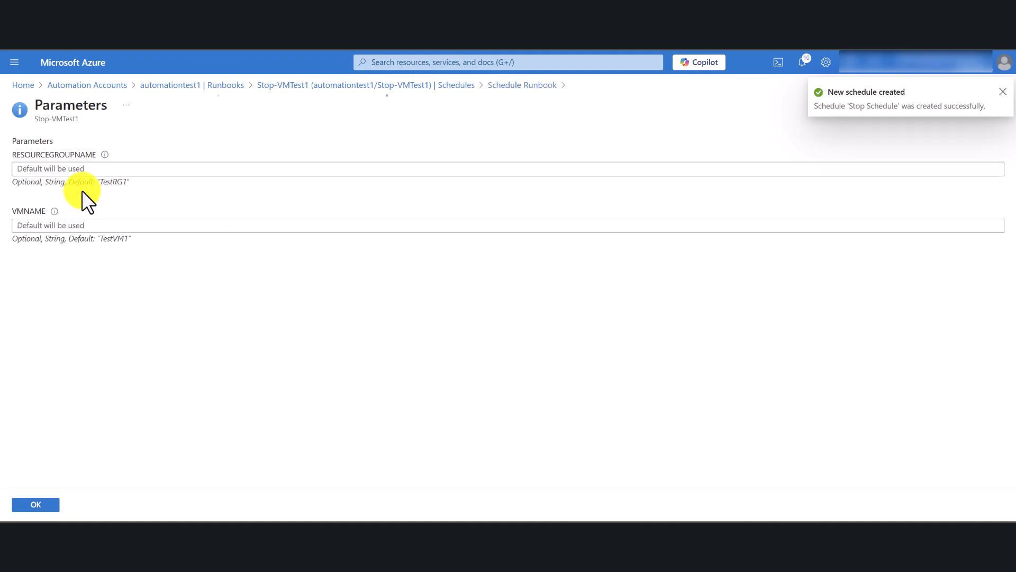
click(142, 165)
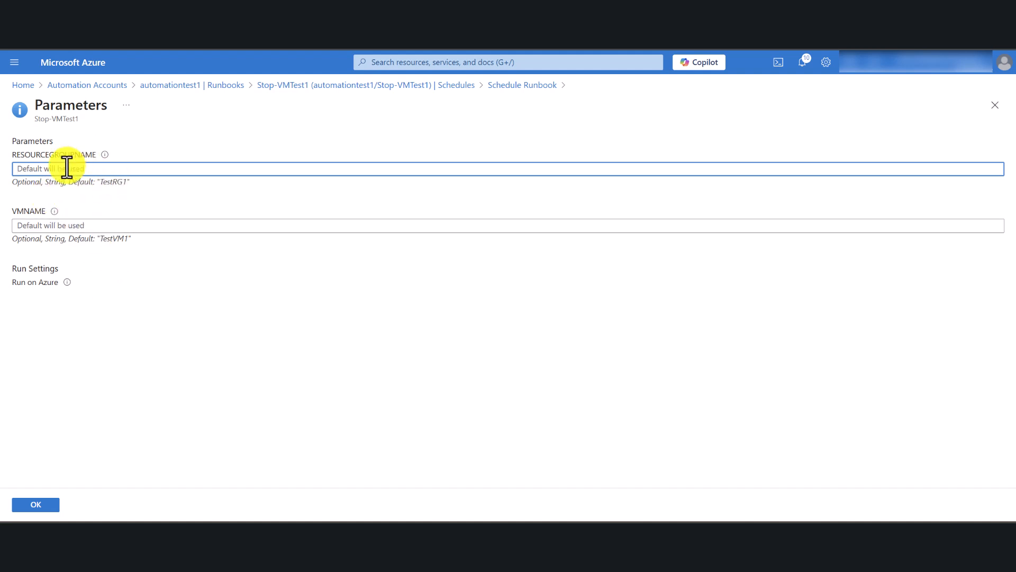
click(44, 505)
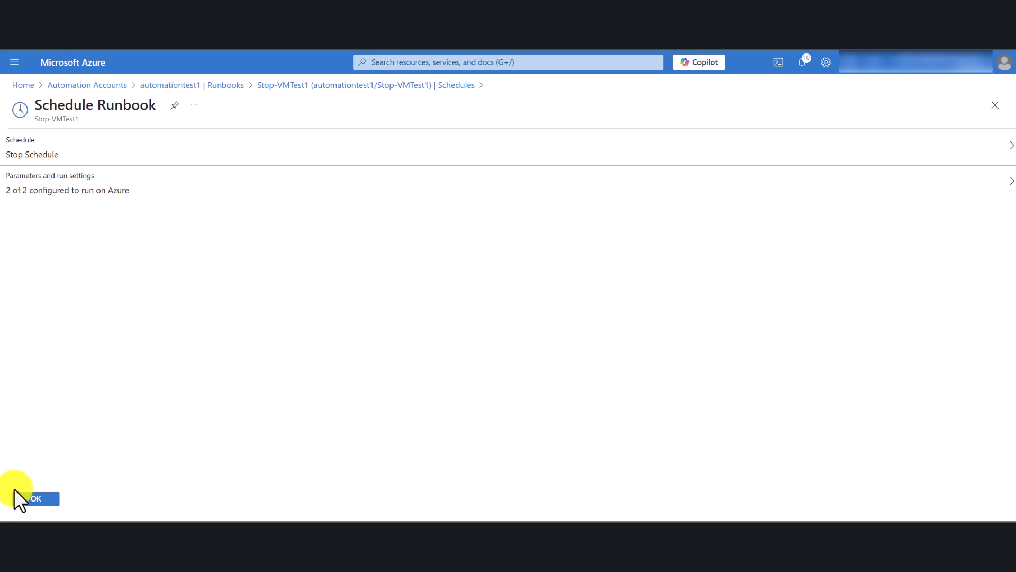
click(40, 501)
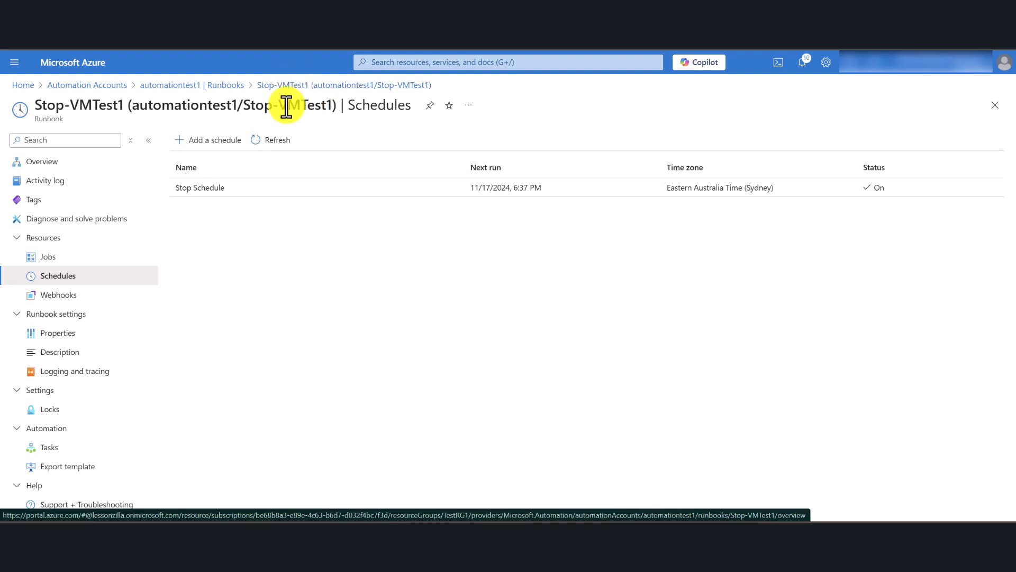
Open the identity settings of automationtest1 and copy the object (principal) ID of its system-assigned managed identity.
click(204, 86)
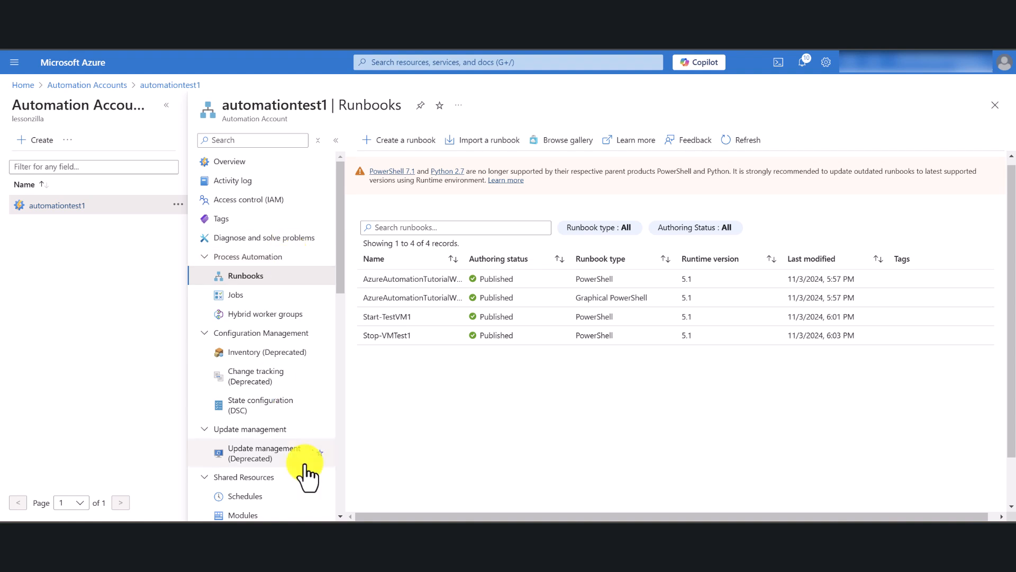
scroll(275, 373, down, 3)
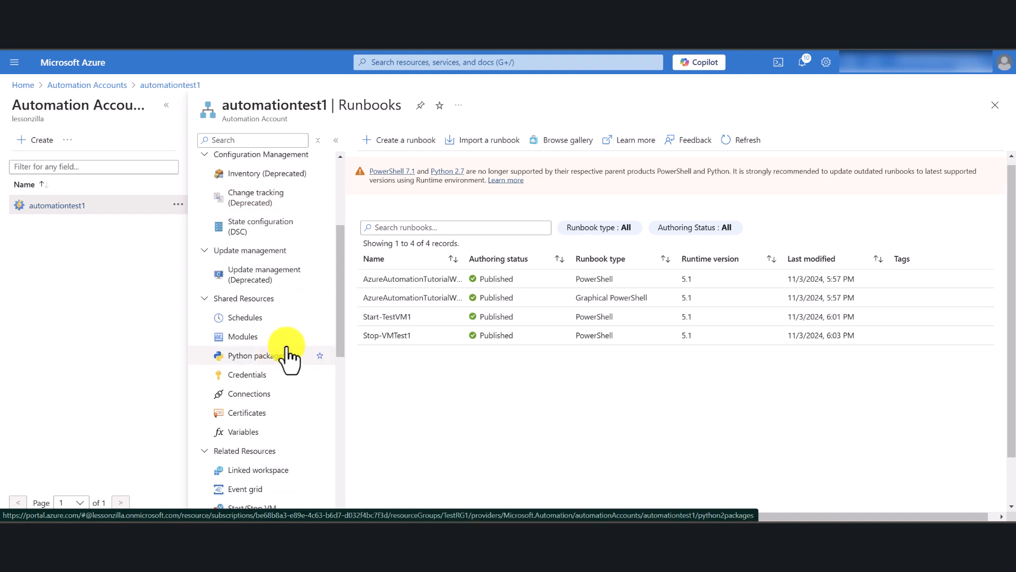
scroll(289, 331, up, 3)
click(248, 229)
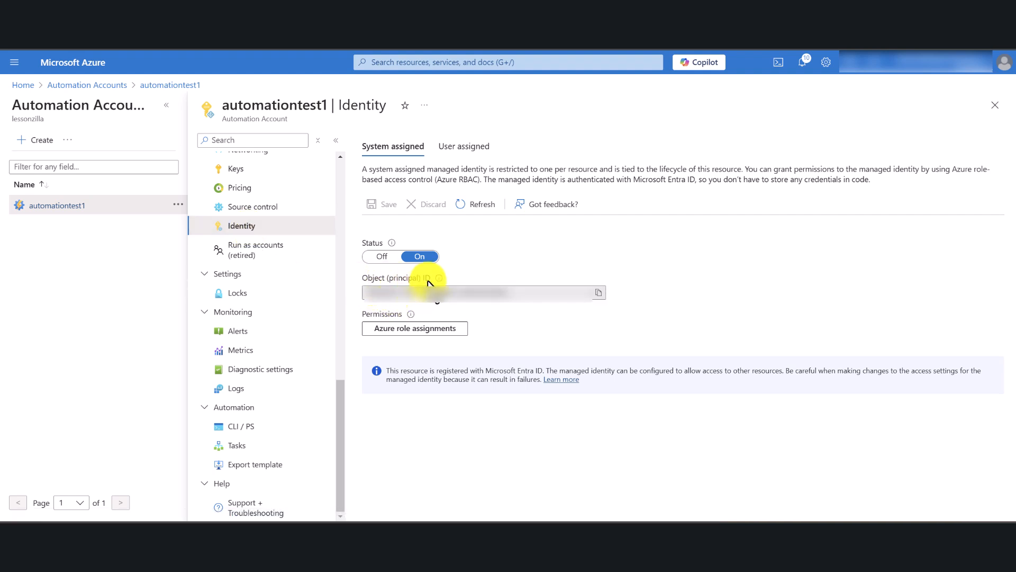
mouse_move(439, 279)
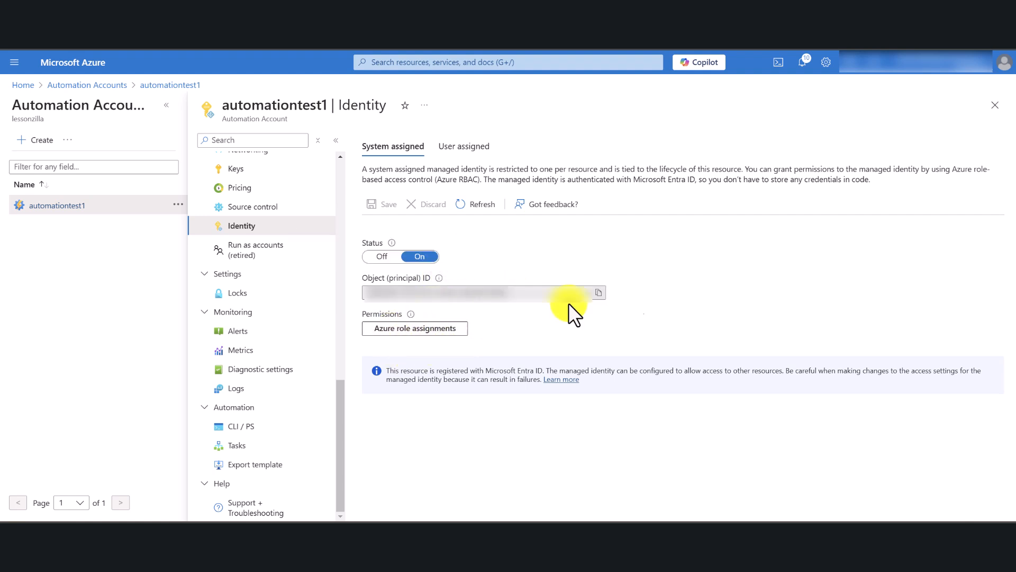
click(598, 292)
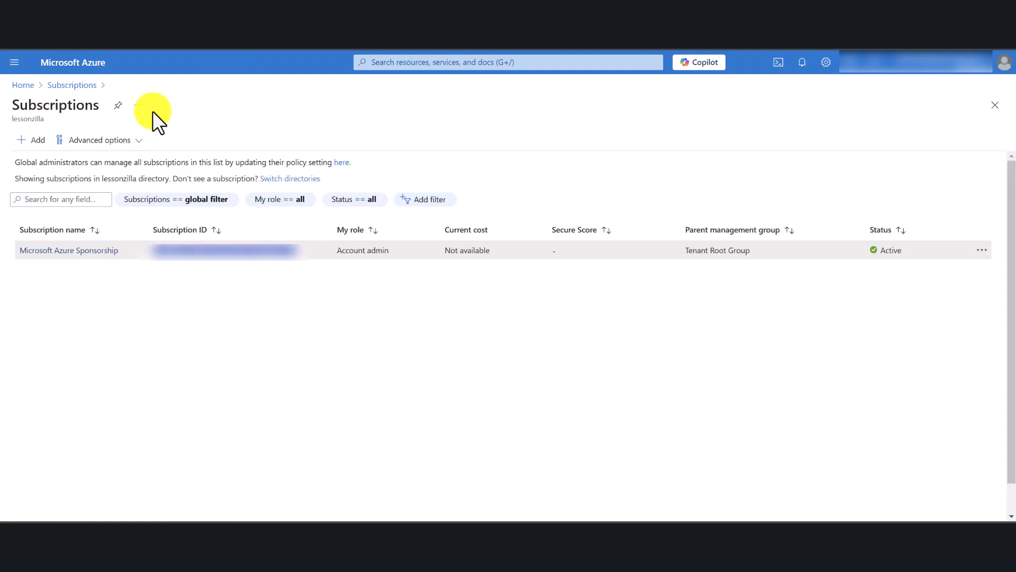
Search the portal for virtual machines and open the TestVM1 virtual machine.
click(480, 62)
text(virtual)
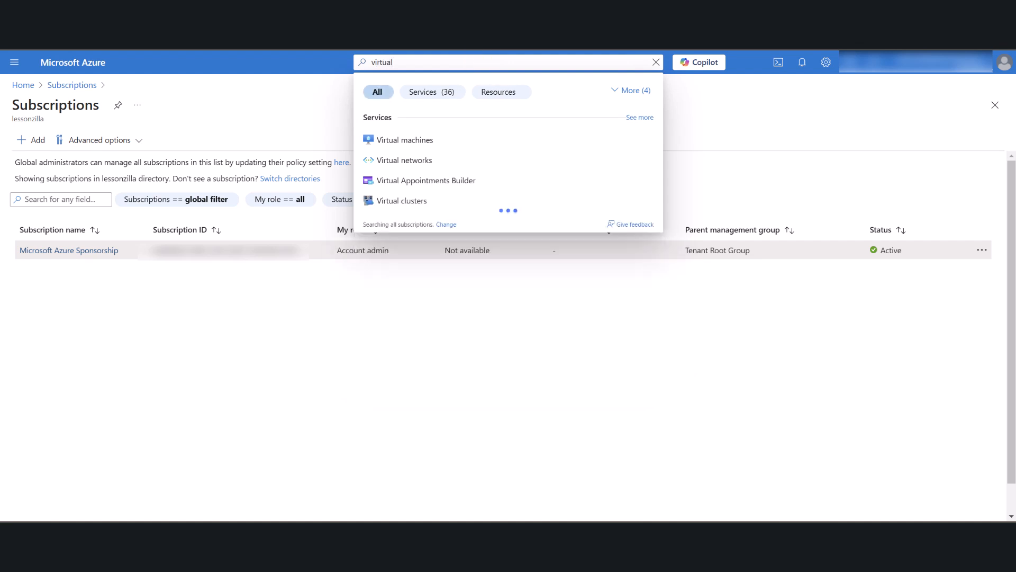
click(411, 139)
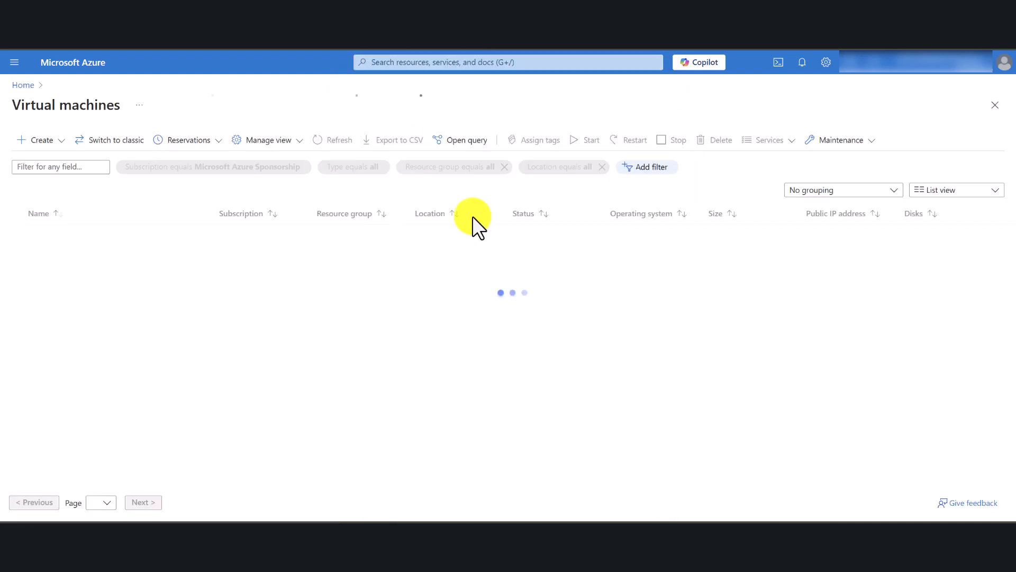
click(63, 238)
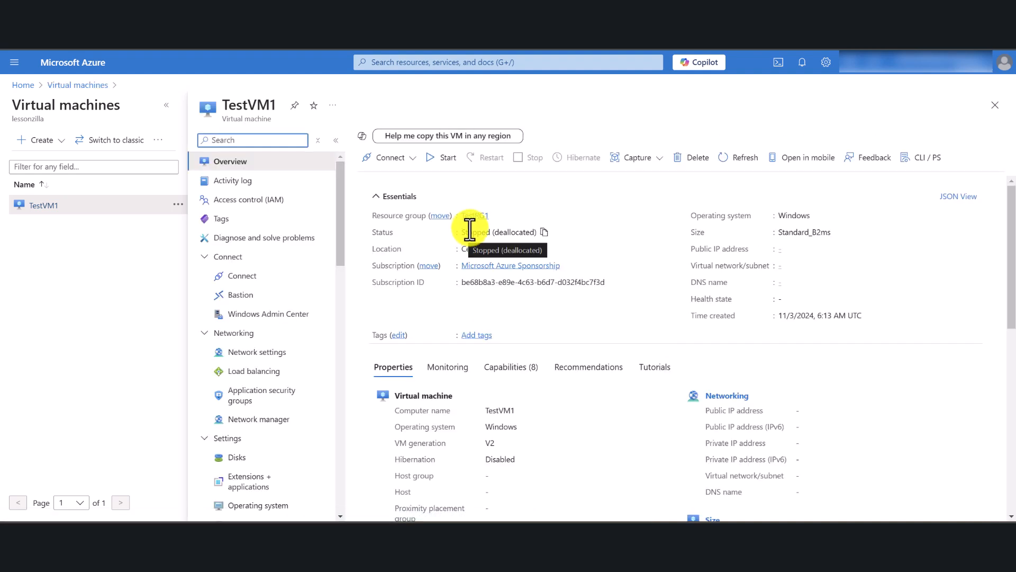
Add a role assignment in TestVM1's access control, choose the Virtual Machine Contributor role, and continue to the members.
click(253, 199)
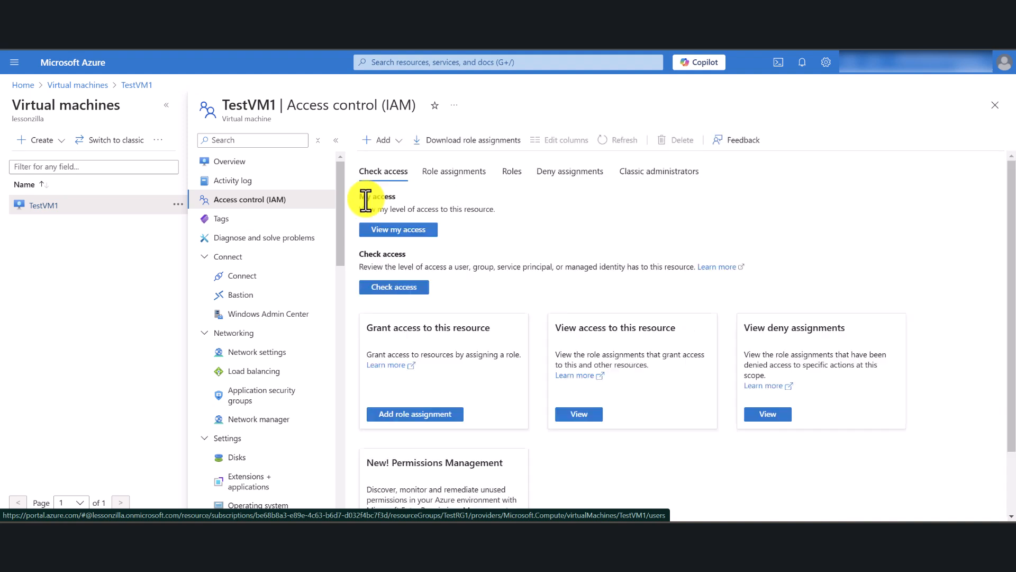
click(397, 140)
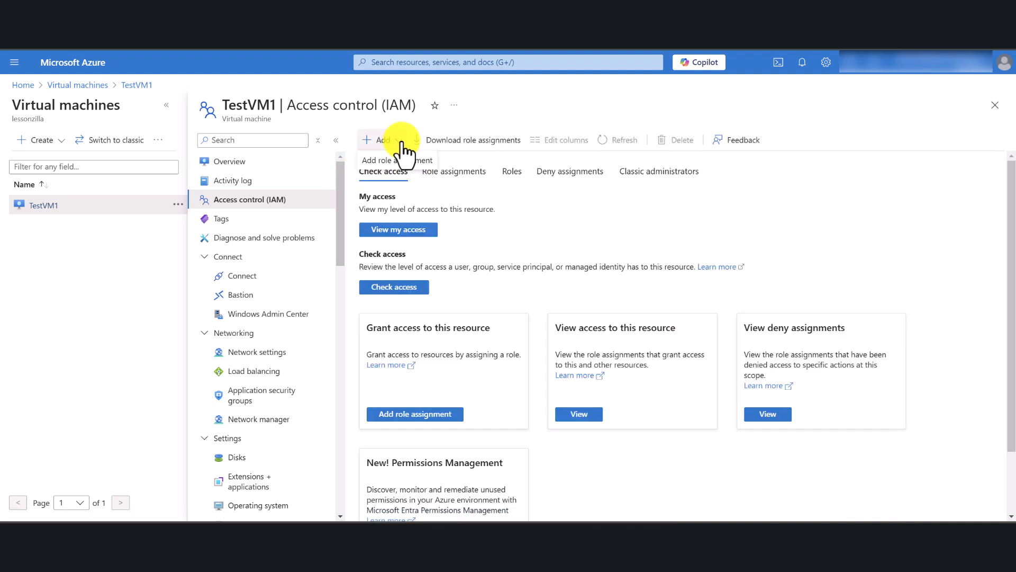
click(402, 159)
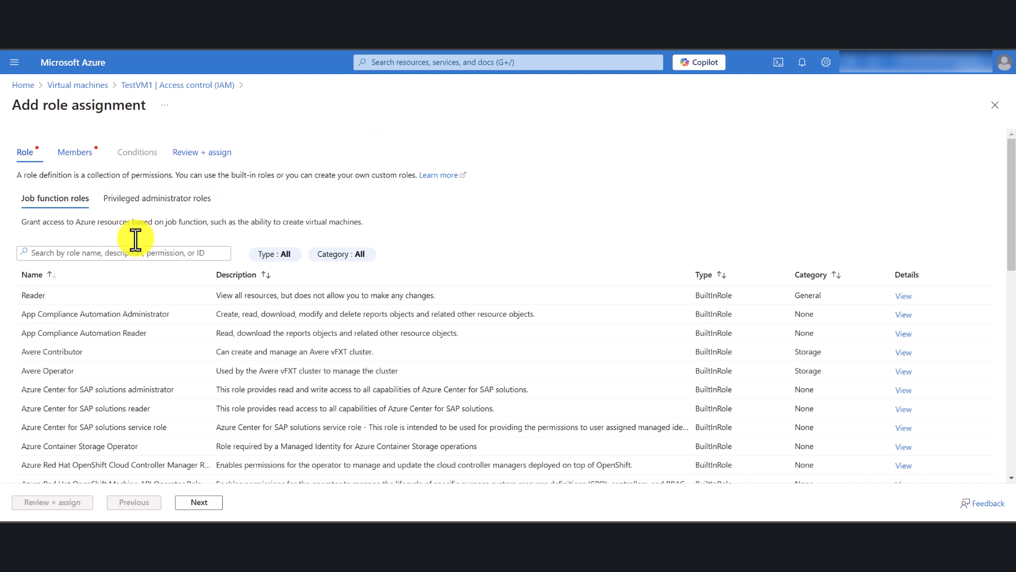
click(129, 254)
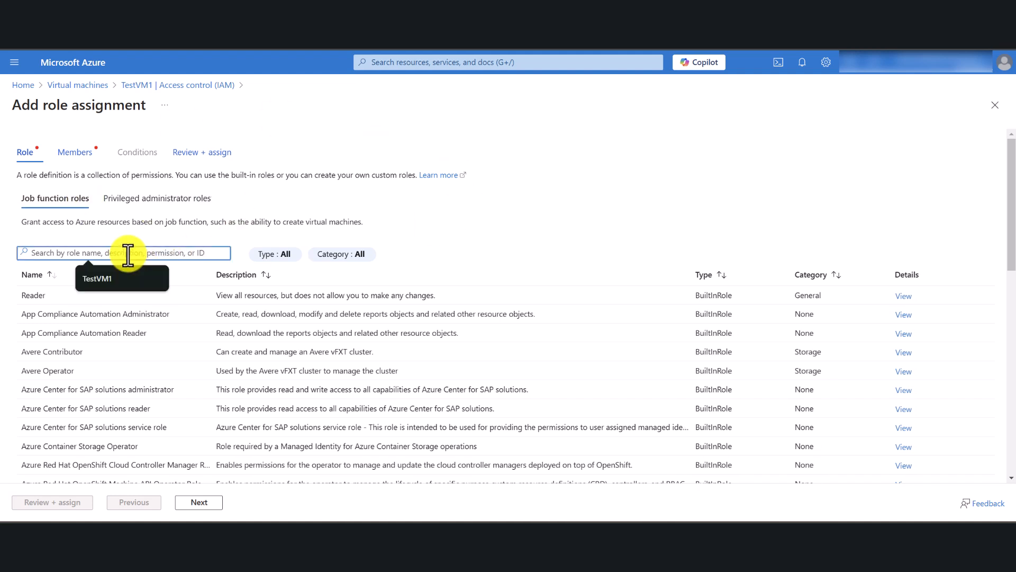
text(virtual)
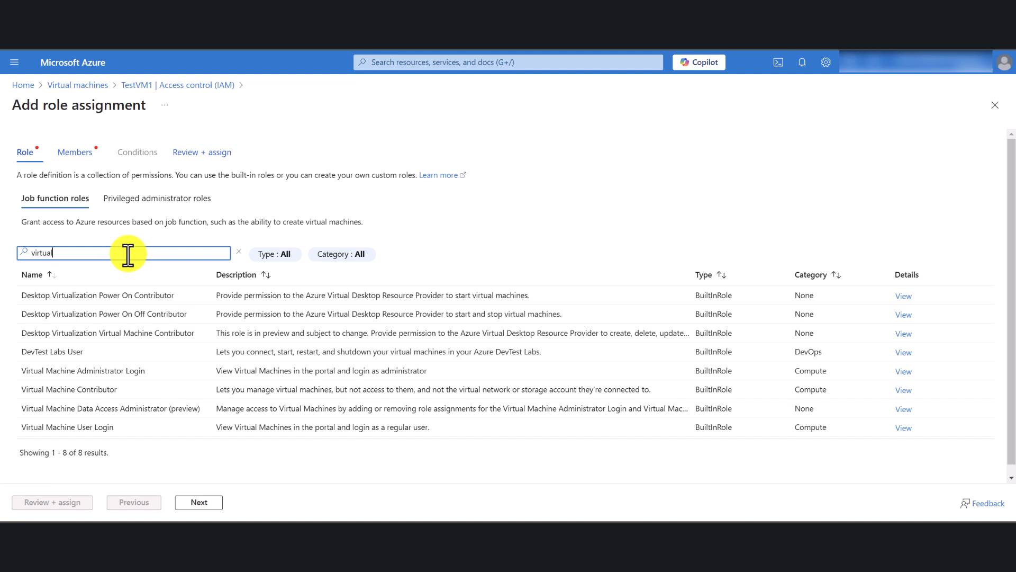
click(69, 390)
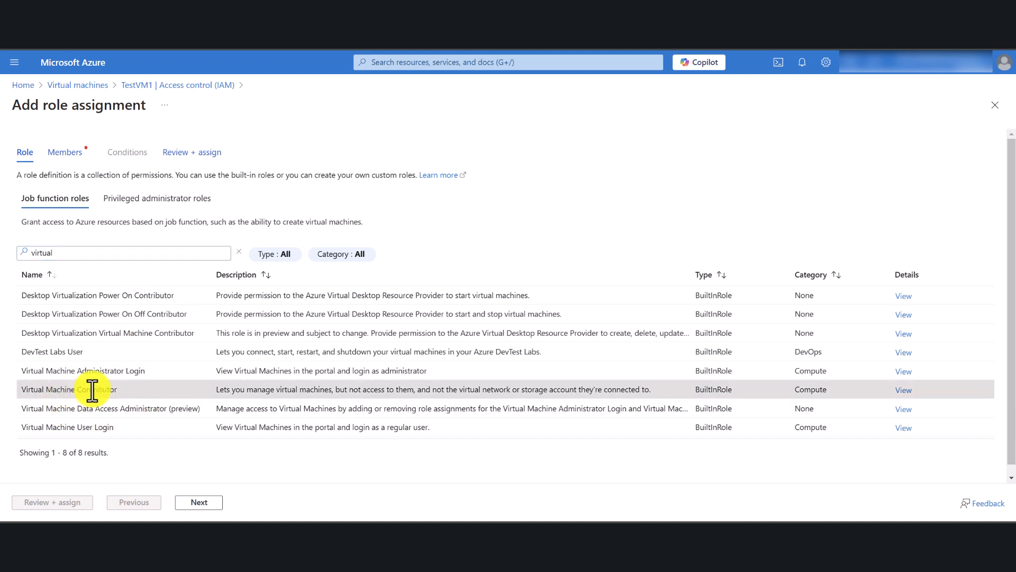
click(193, 503)
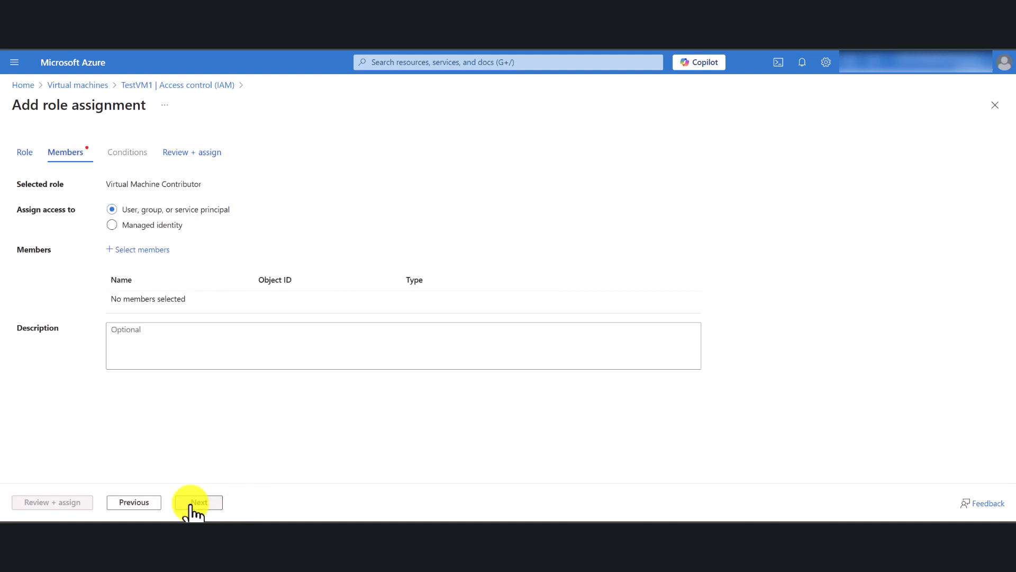
Select the automationtest1 Automation Account managed identity as the member, then review and assign the role.
click(121, 229)
click(143, 252)
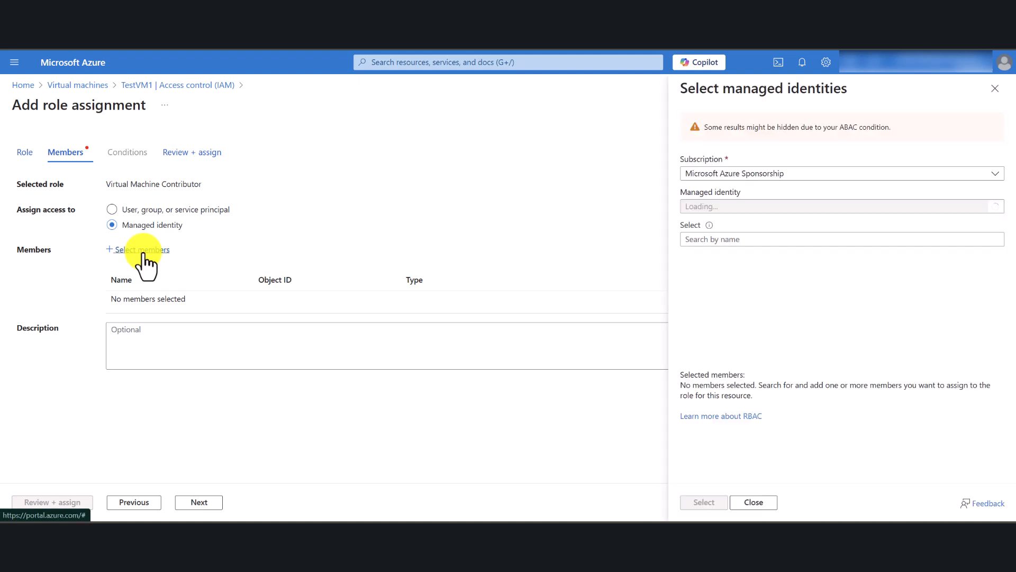
click(708, 207)
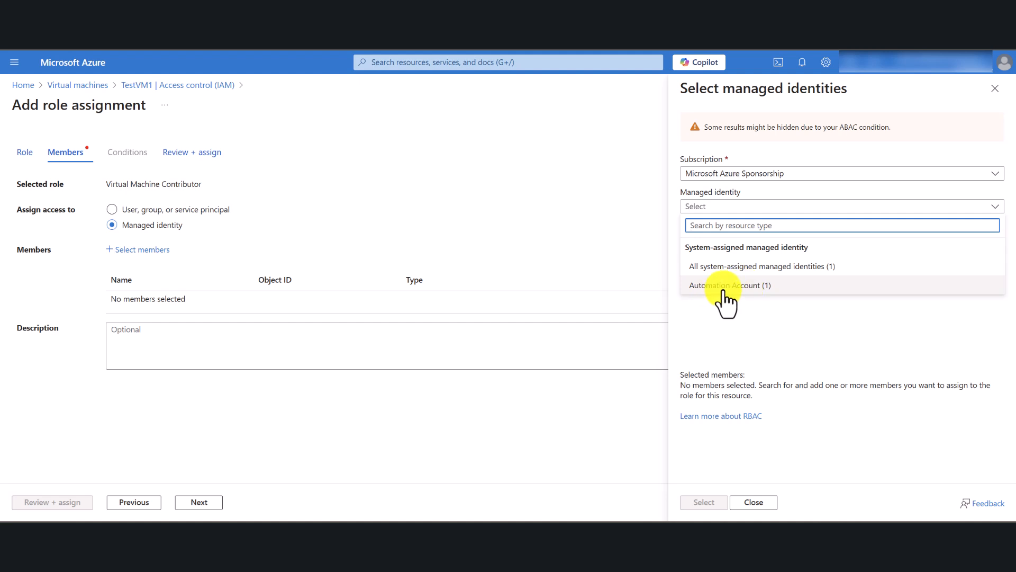
click(725, 286)
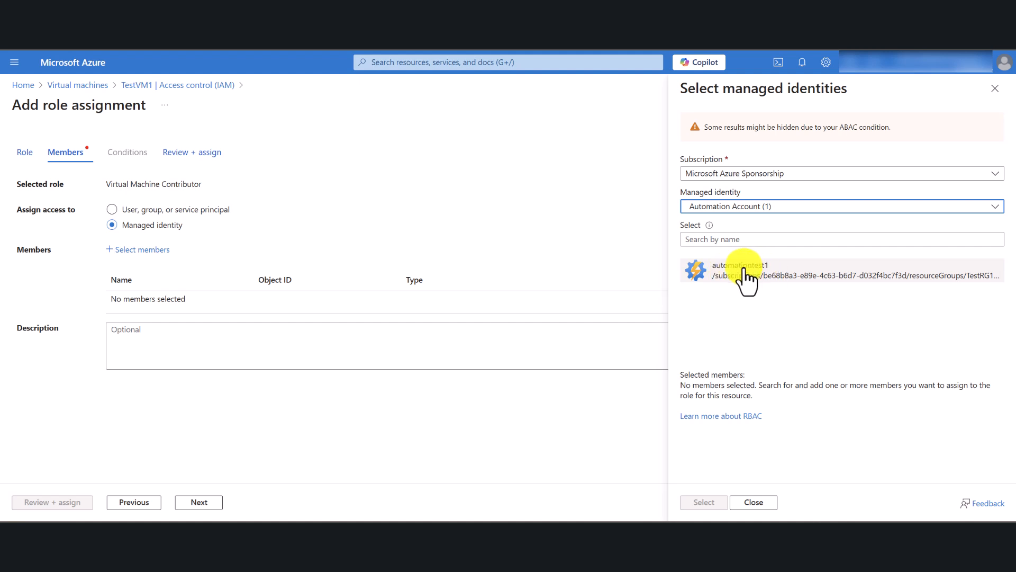
click(731, 272)
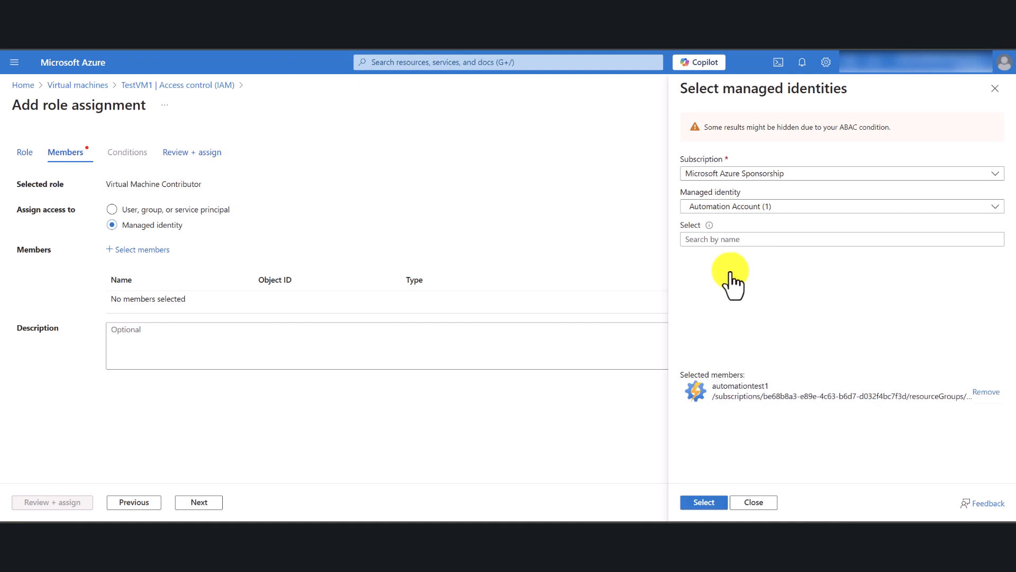
click(700, 502)
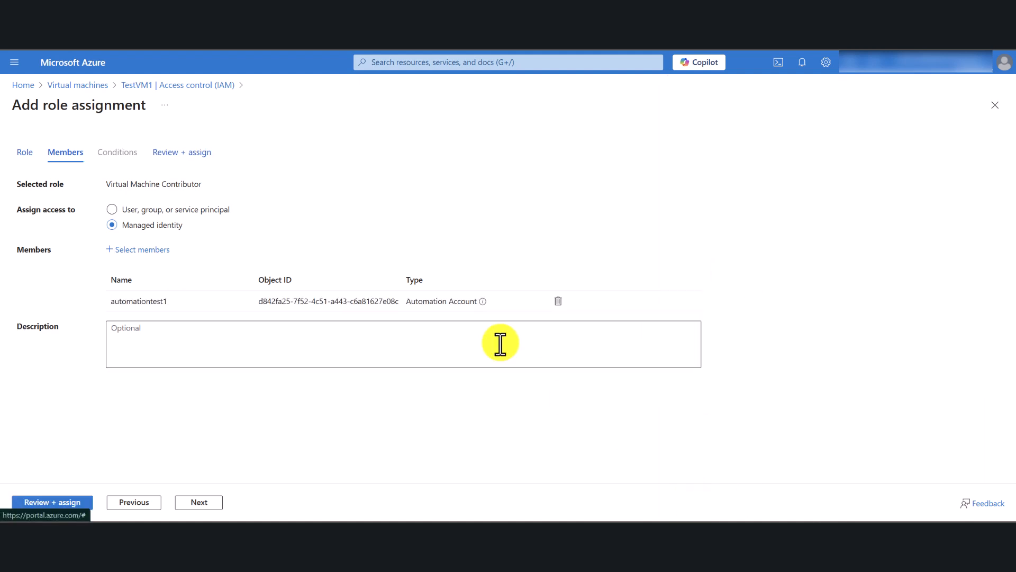
click(199, 501)
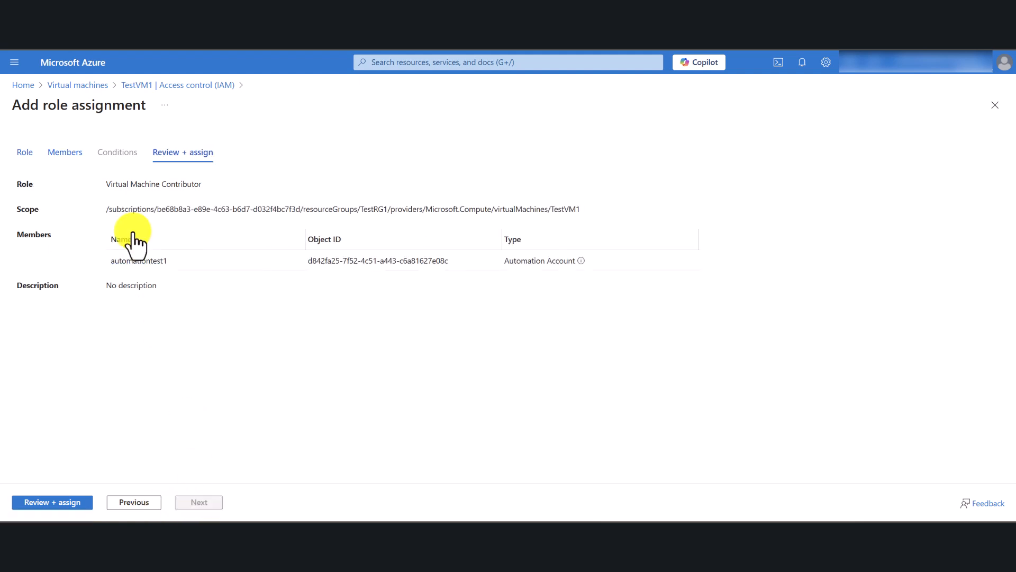
click(54, 504)
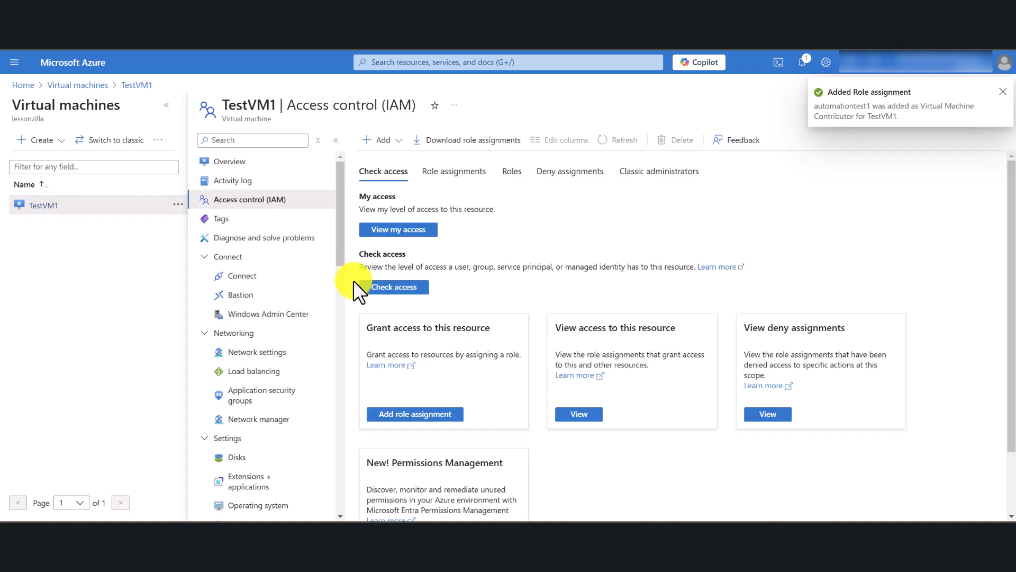
Switch to Notepad and review the Steps checklist from preparing the VM through testing, then minimize the notes.
click(706, 535)
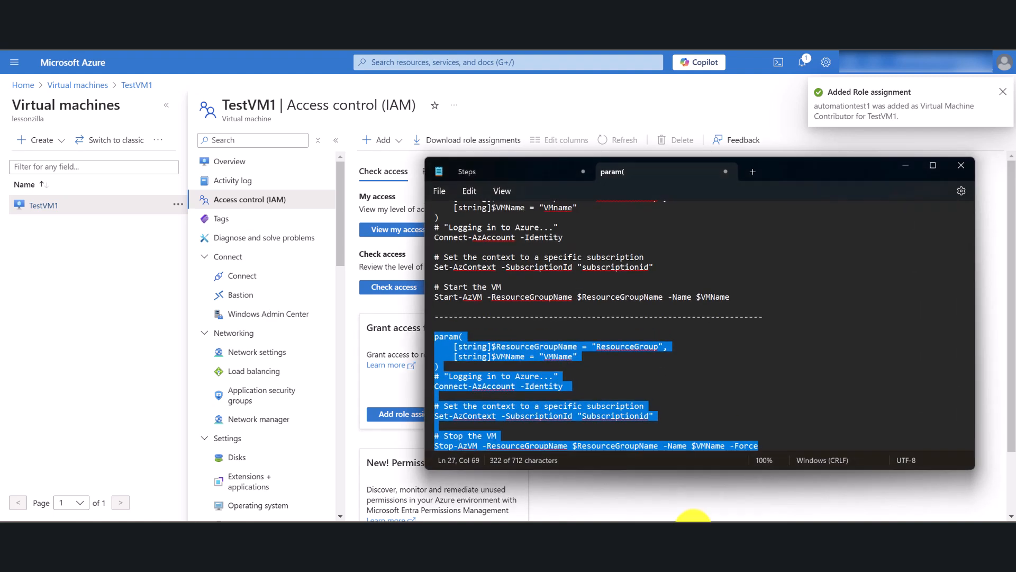
click(495, 176)
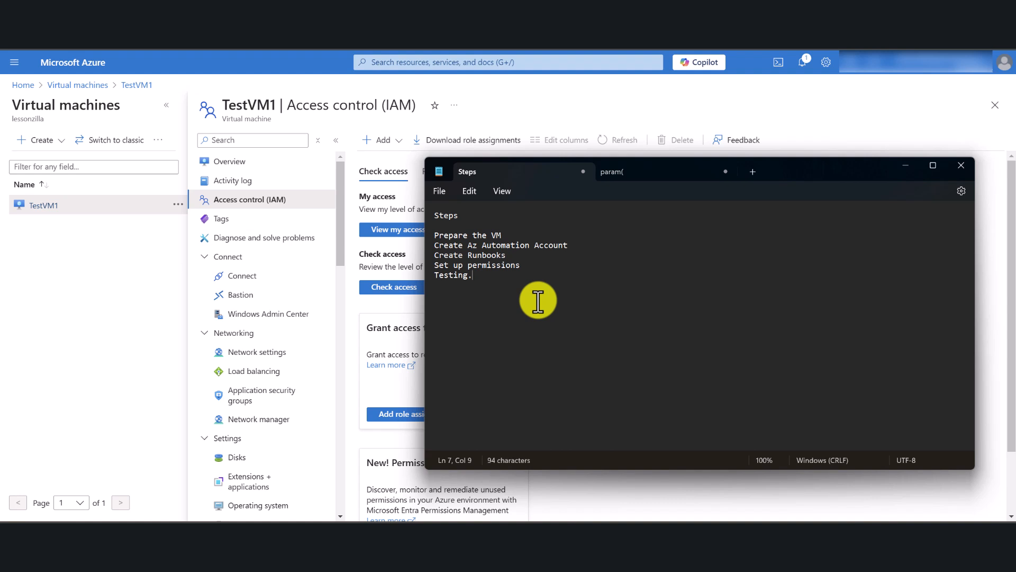
drag(503, 235, 435, 236)
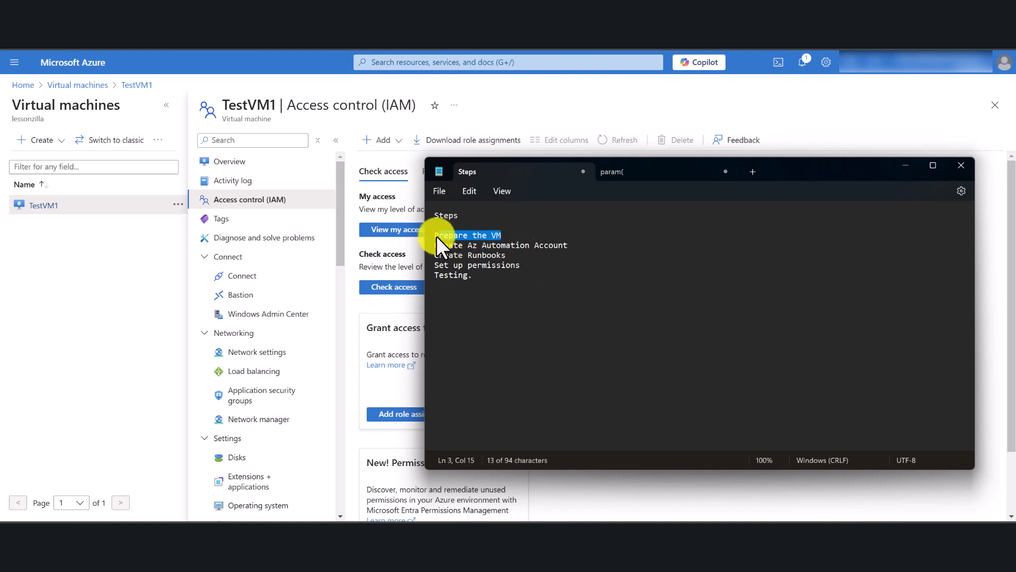
click(516, 227)
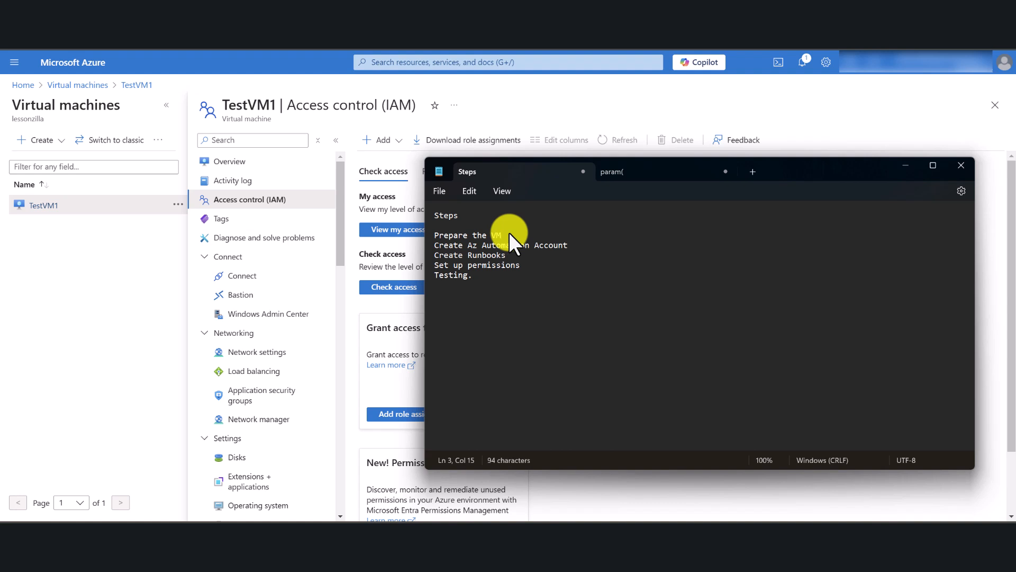
drag(582, 245, 434, 243)
click(501, 270)
drag(510, 254, 433, 248)
click(522, 267)
drag(522, 265, 434, 264)
click(498, 289)
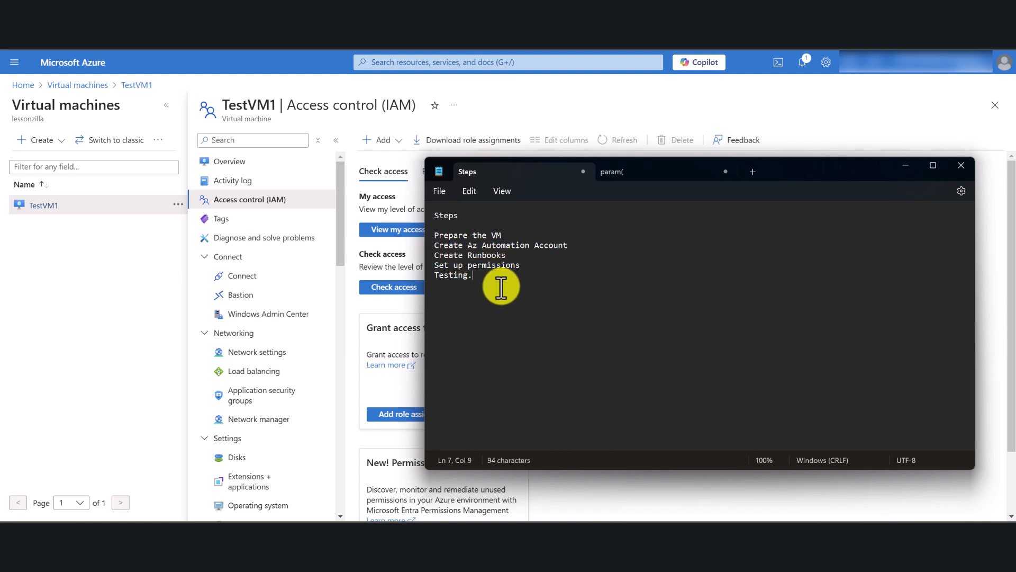
click(905, 166)
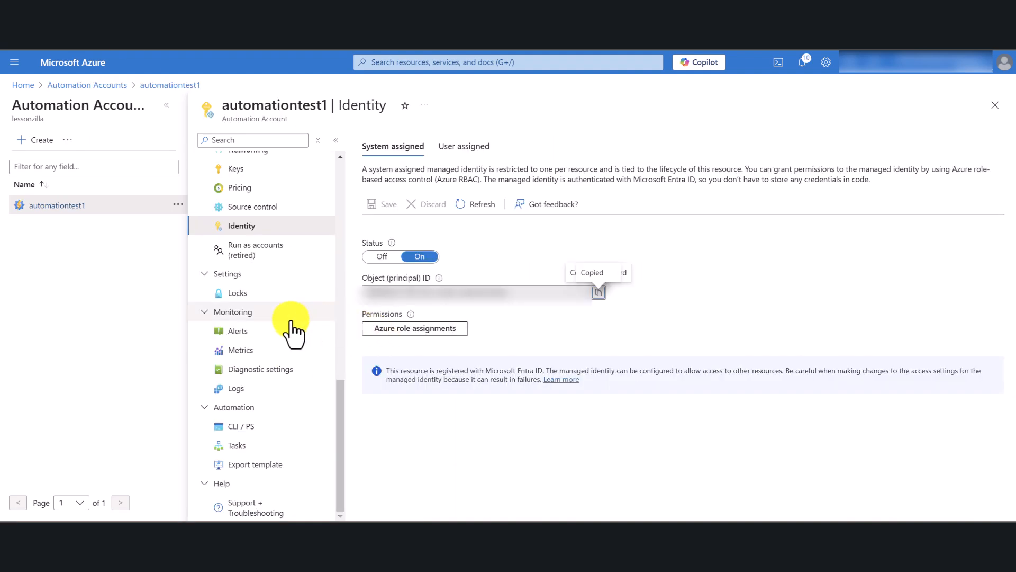
Leave the identity settings, reopen the automationtest1 account, and look at its runbooks and jobs.
click(995, 105)
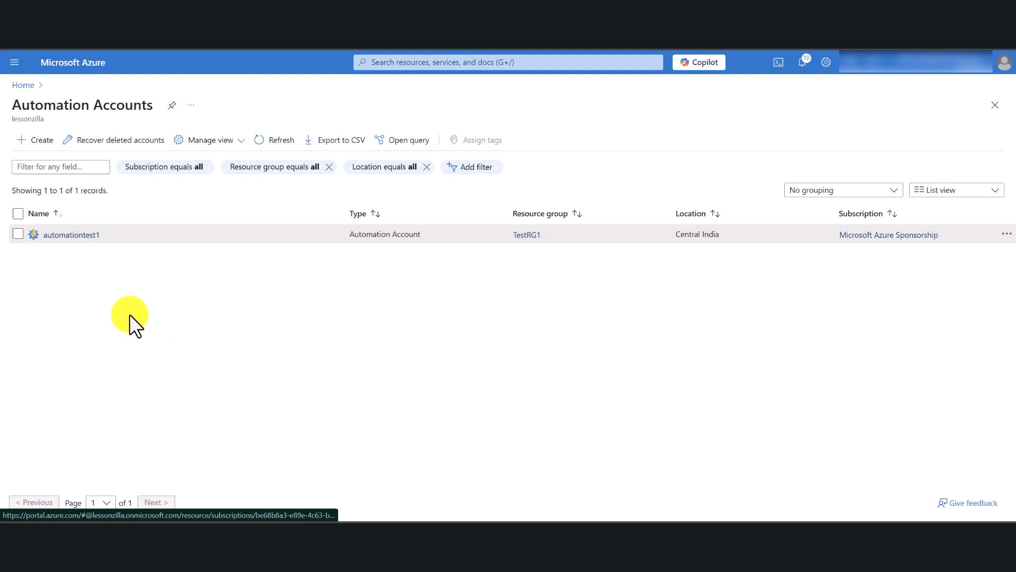
click(71, 235)
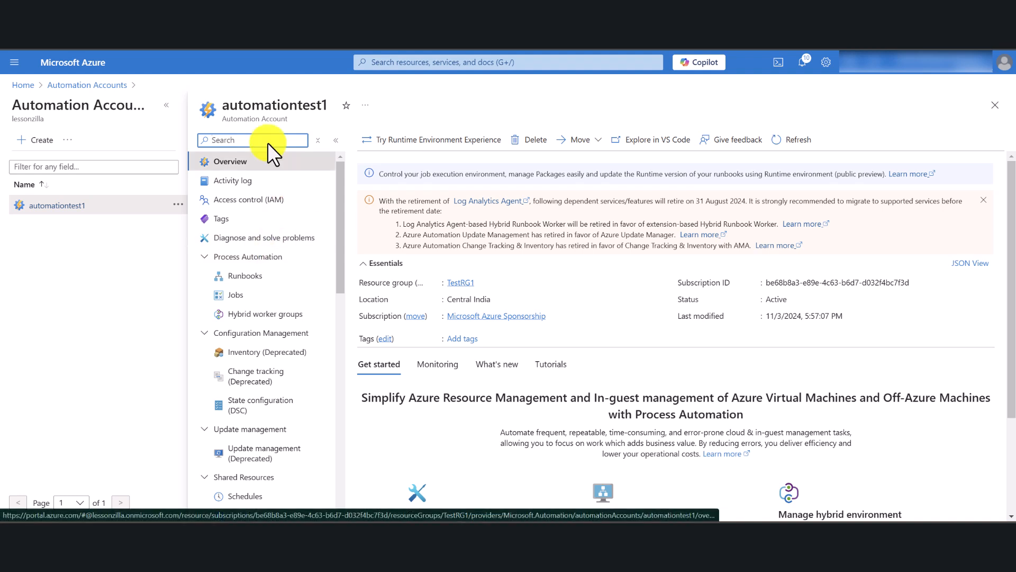
click(258, 277)
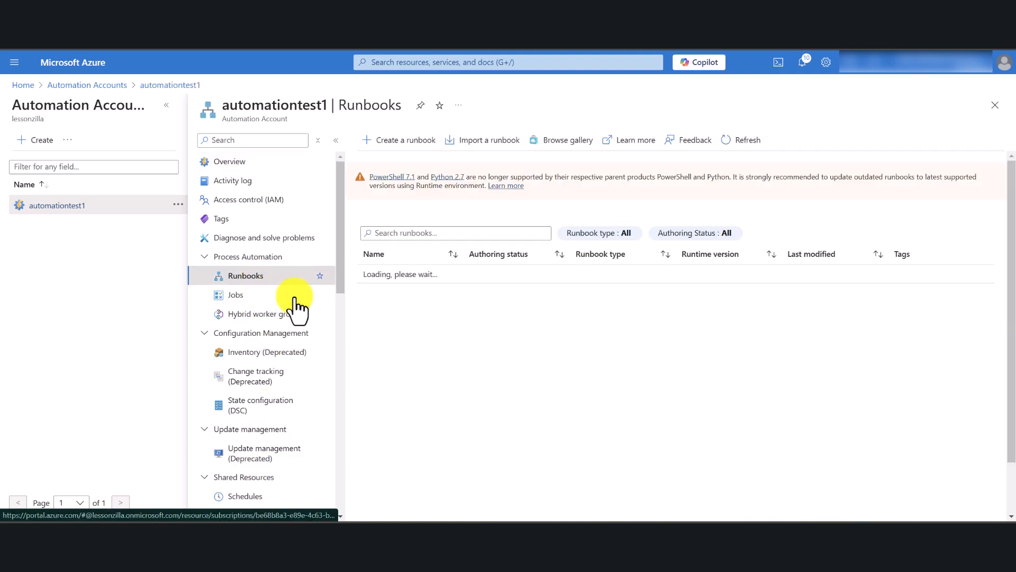
click(242, 303)
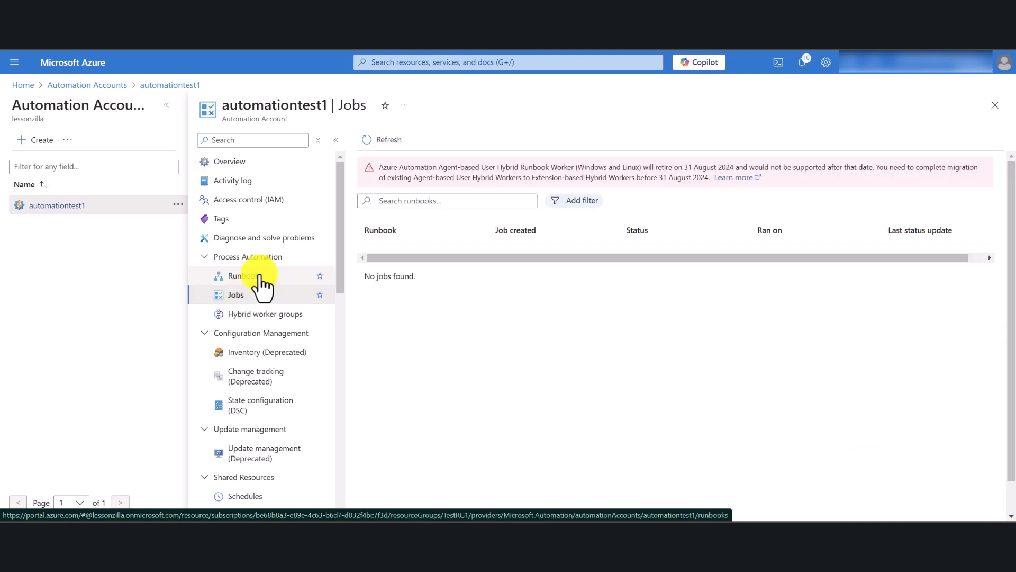
click(258, 275)
Check the next run times and status of automationtest1's schedules, then return to its runbooks list.
scroll(272, 323, down, 2)
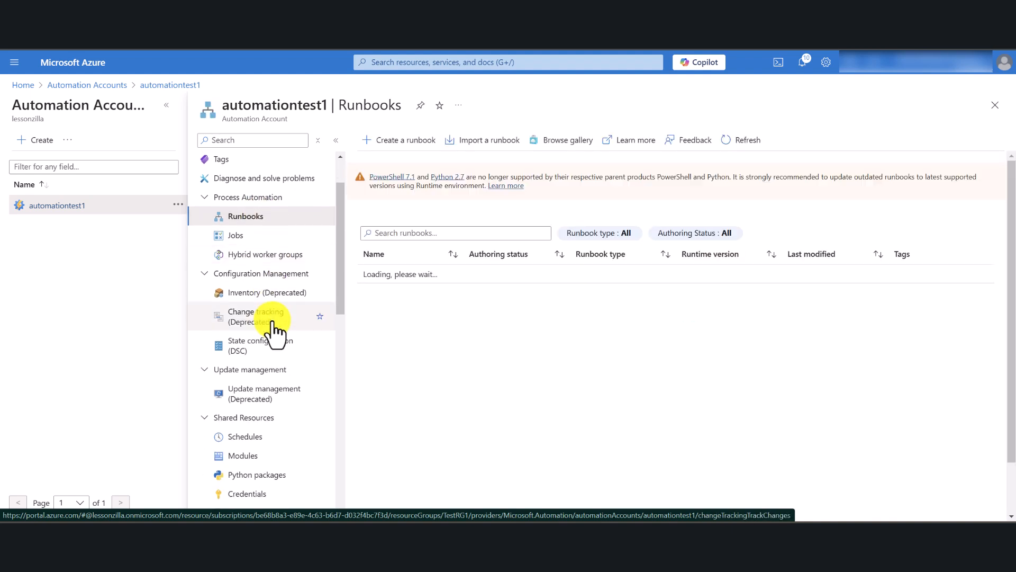
scroll(273, 322, down, 2)
click(273, 322)
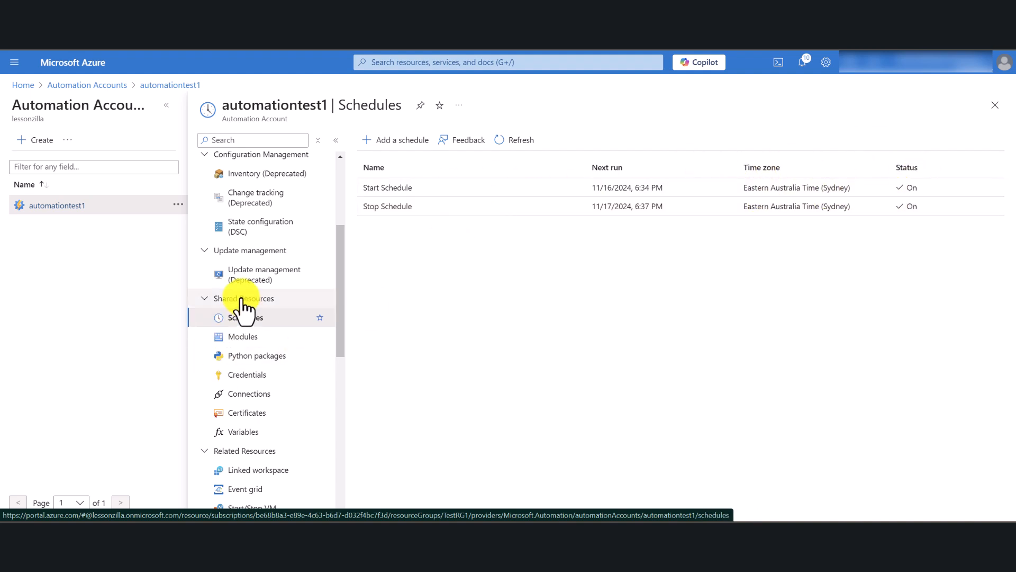
scroll(242, 316, up, 3)
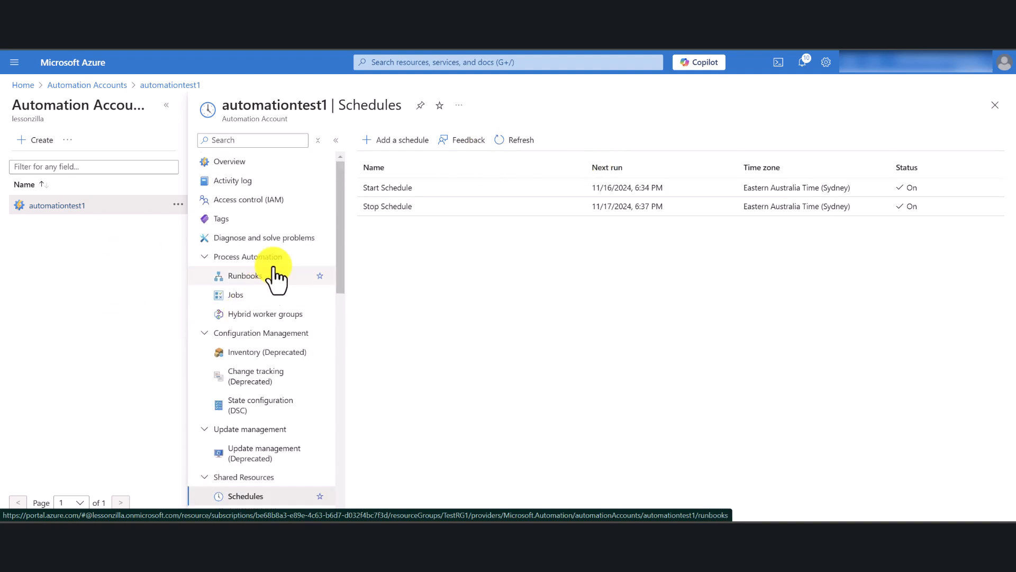
click(249, 276)
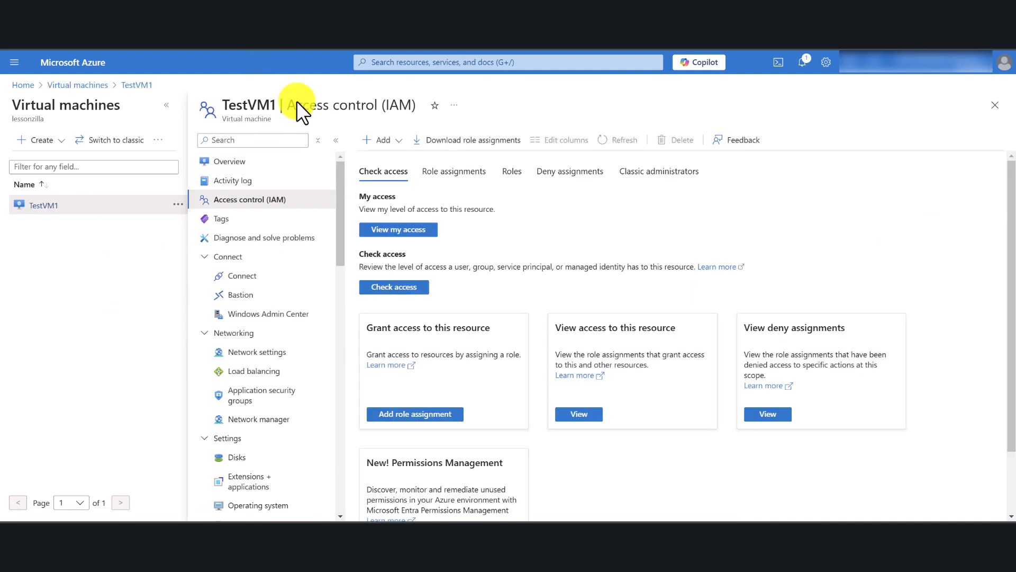
Return from TestVM1 to the virtual machines list and refresh it to check the VM's power status.
click(237, 162)
click(995, 104)
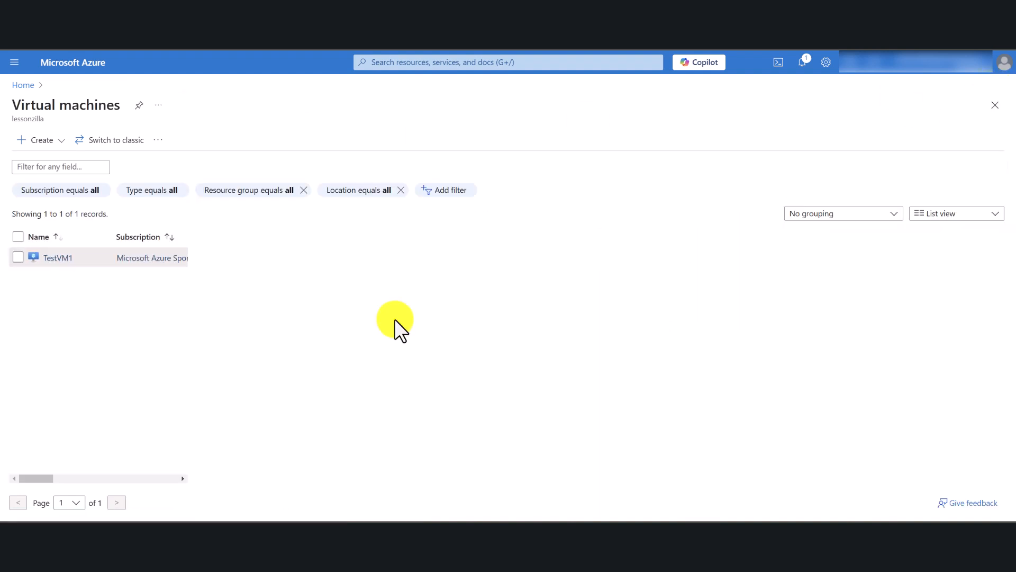
drag(546, 234, 528, 234)
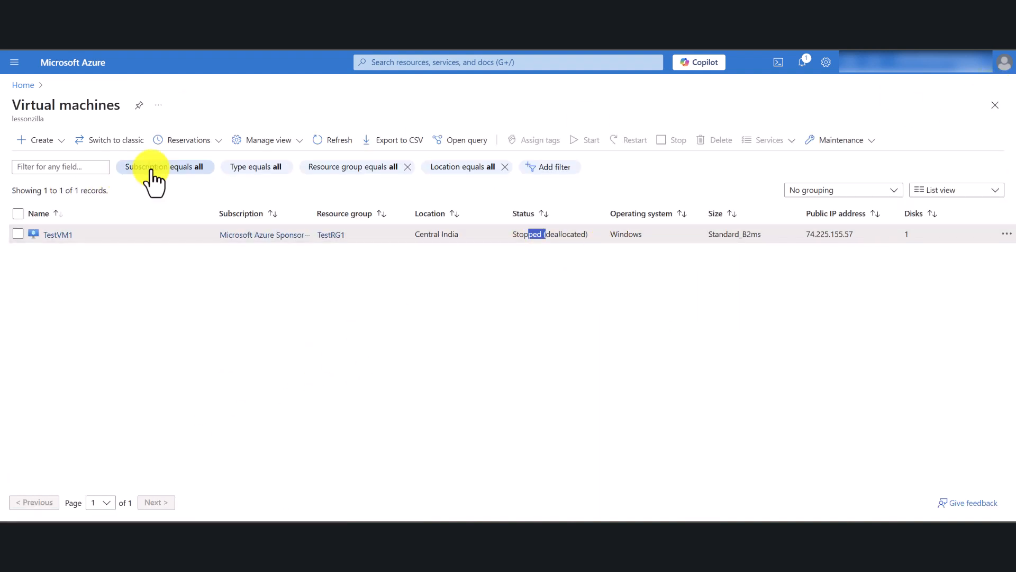
click(338, 143)
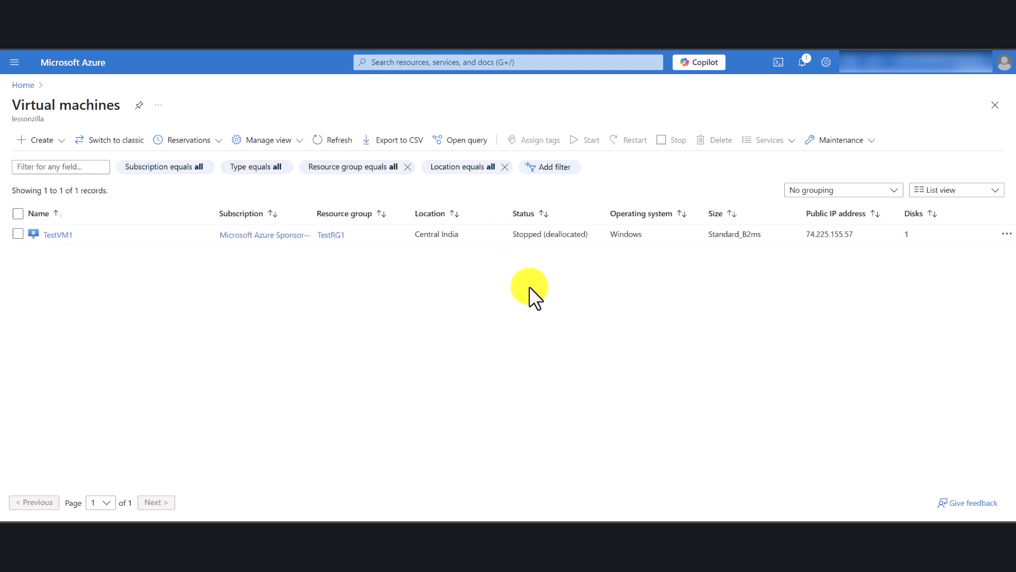
click(371, 307)
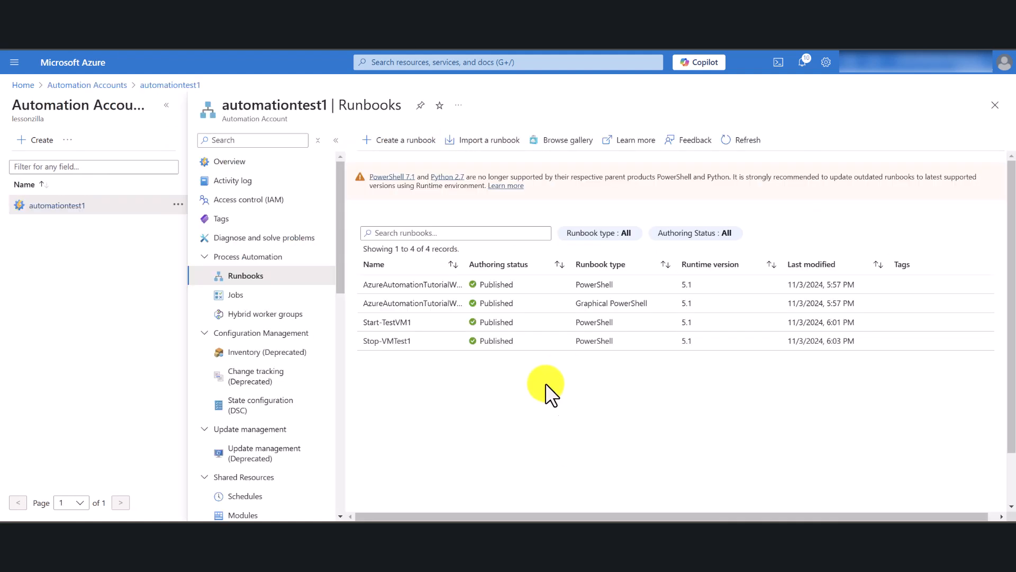
Open the Start-TestVM1 runbook in automationtest1 and start it with the default parameters.
click(405, 322)
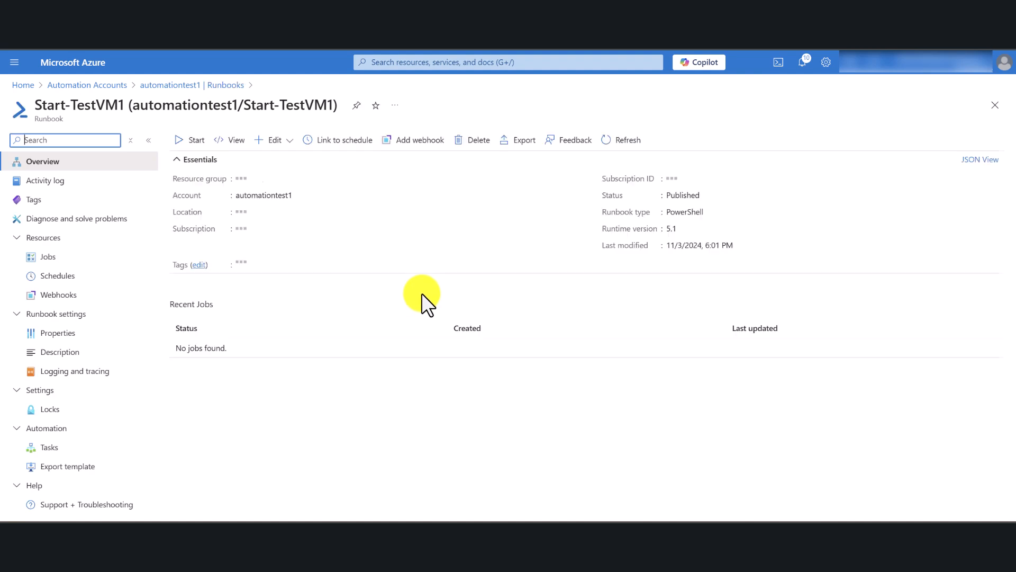
click(186, 140)
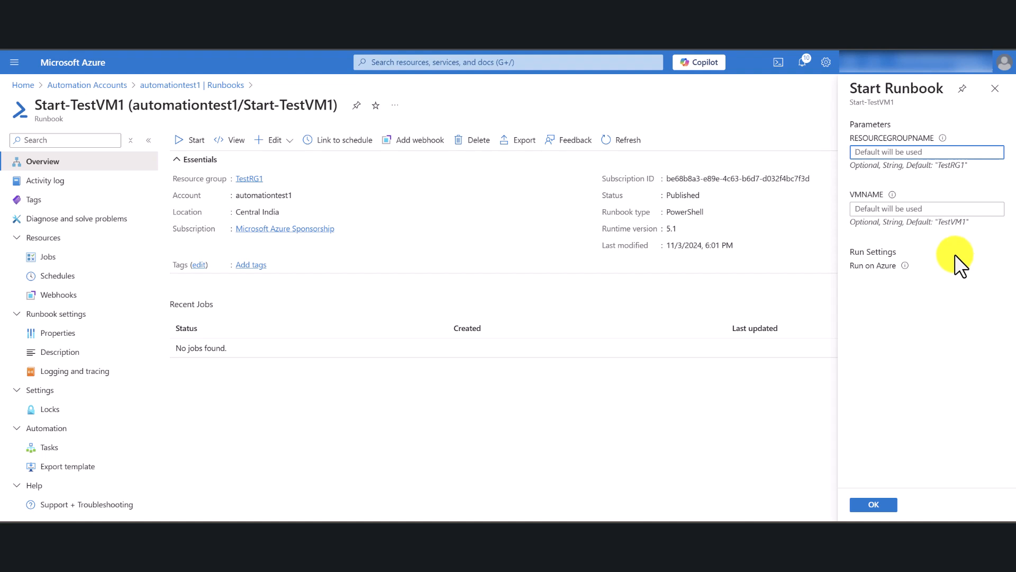
click(870, 506)
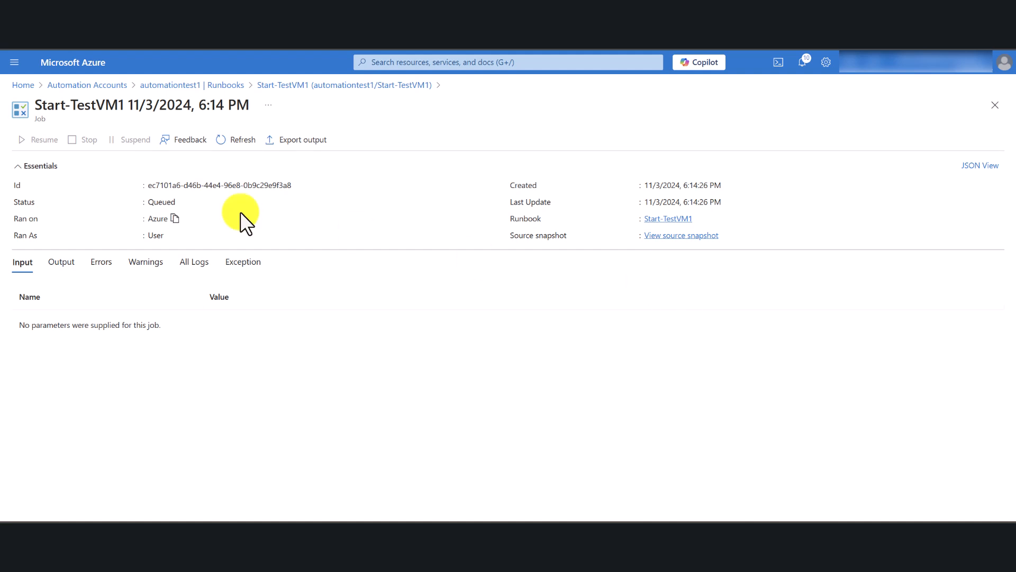
Refresh the Start-TestVM1 job to check its status and look through the portal notifications.
click(239, 144)
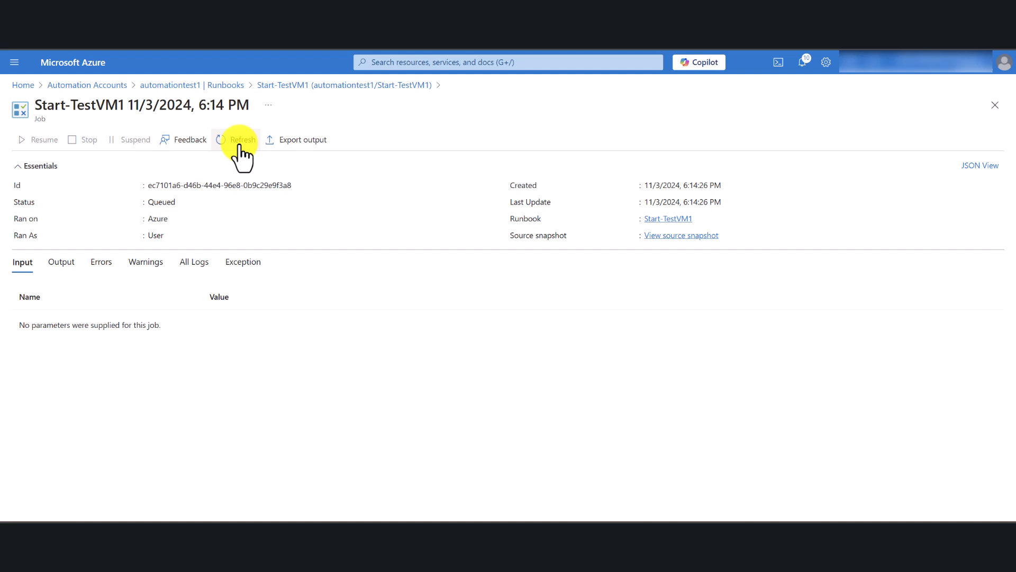
click(803, 63)
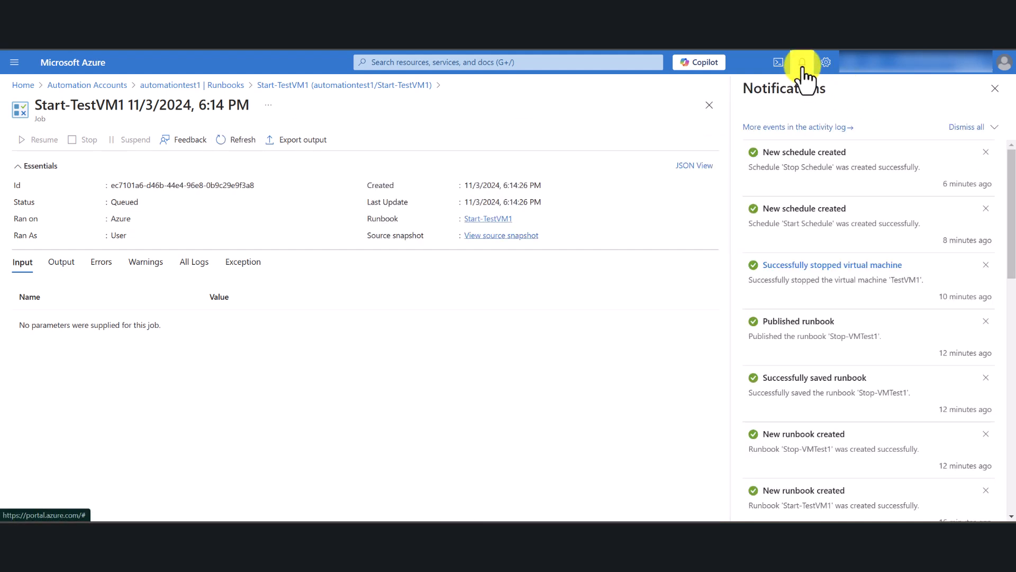
click(995, 89)
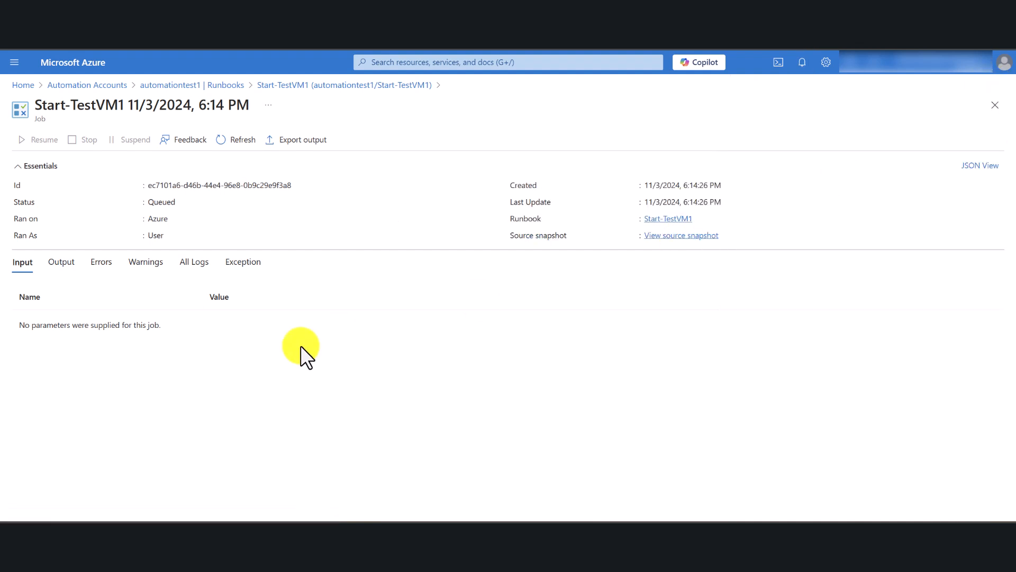
click(238, 147)
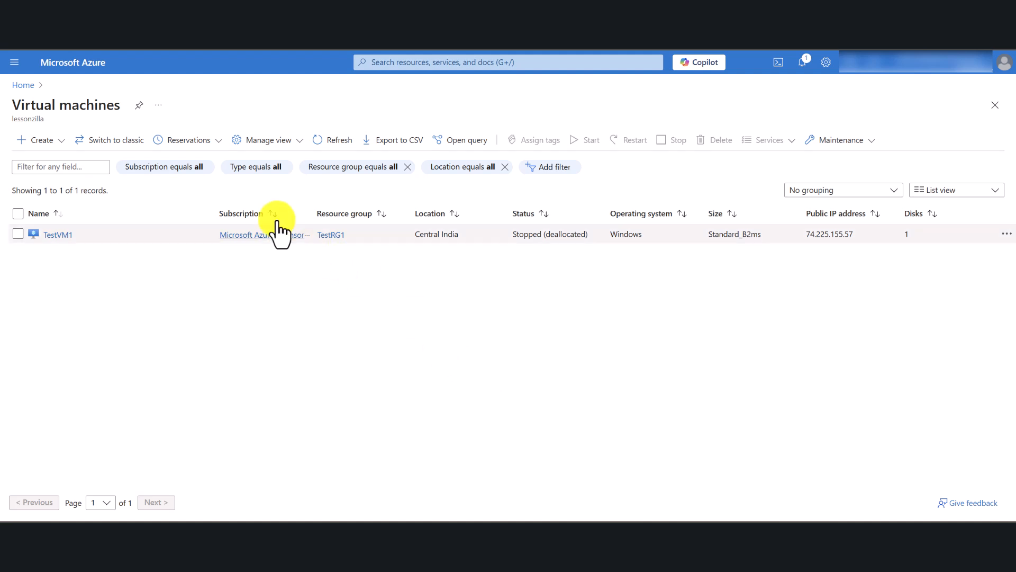
Refresh the virtual machines list to check TestVM1's status, then recheck the Start-TestVM1 job's progress.
click(334, 142)
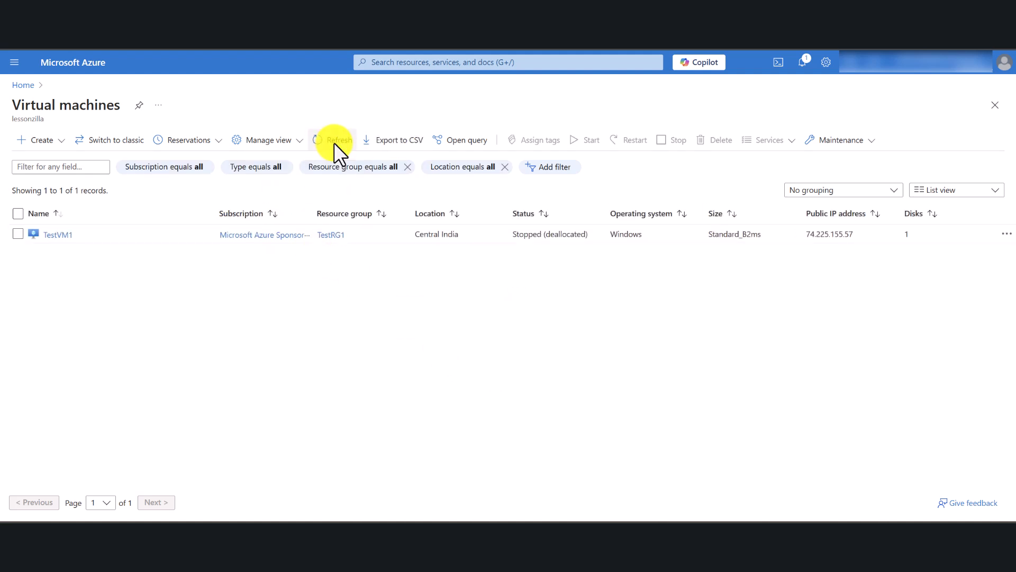
click(333, 141)
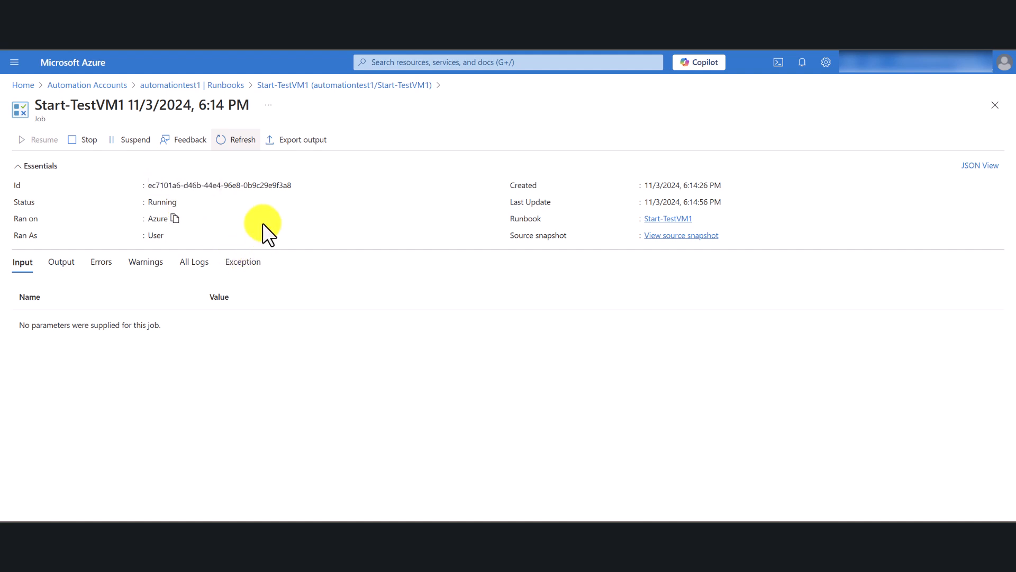
click(234, 140)
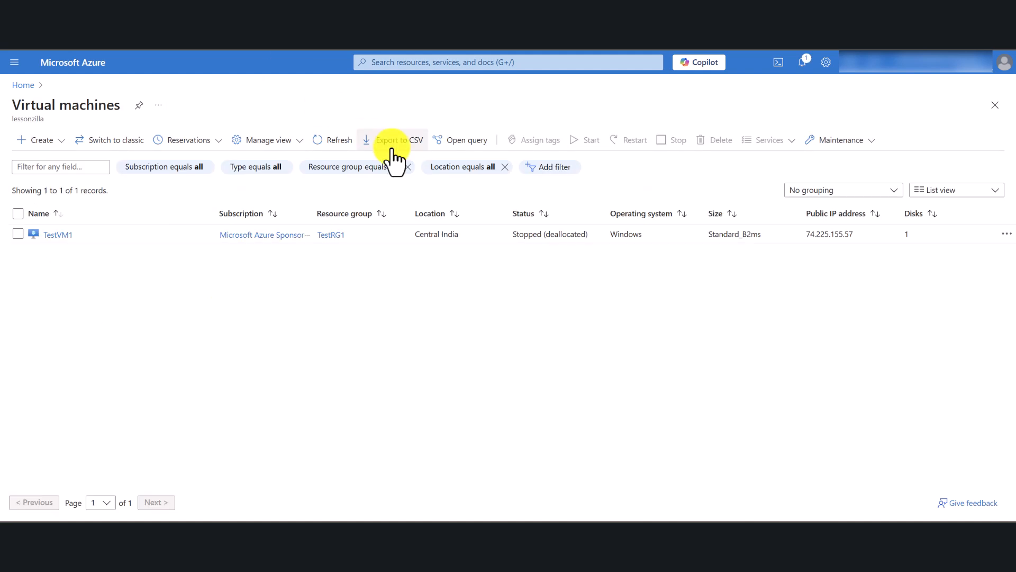
Keep refreshing the virtual machines list to check TestVM1's power status after the start job.
click(325, 140)
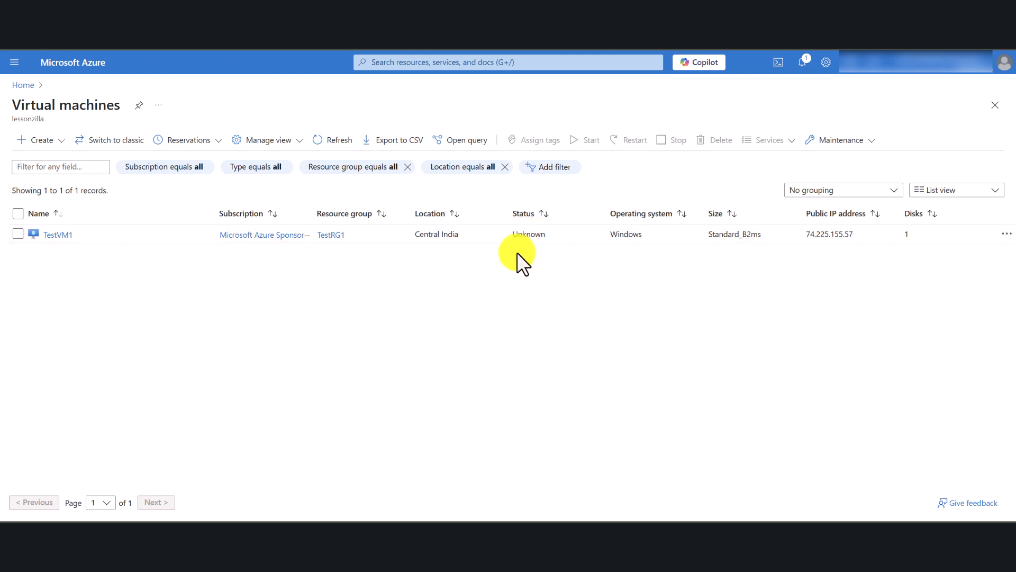
click(338, 140)
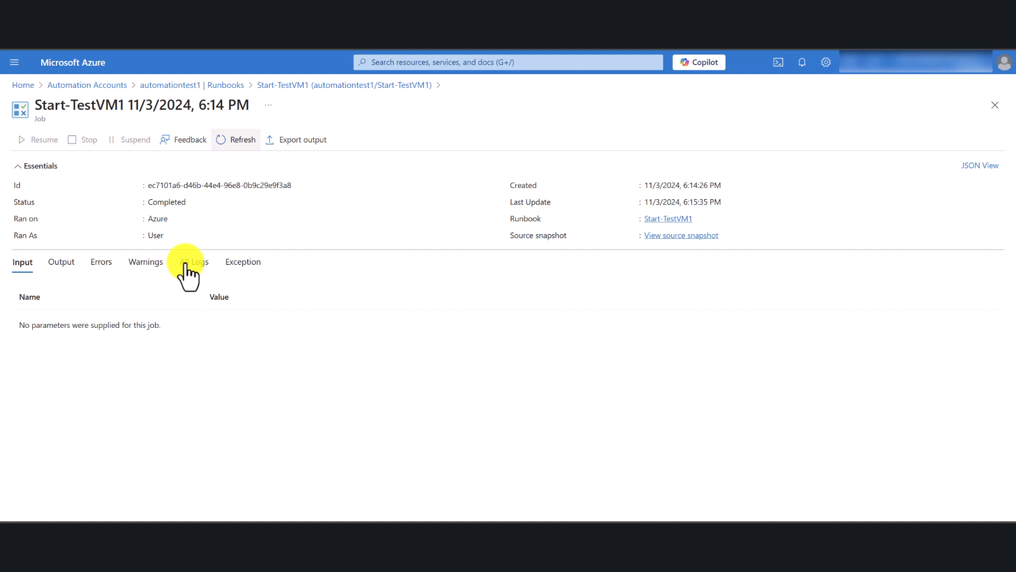
Open the Stop-VMTest1 runbook in automationtest1 and start it with the default parameters.
click(311, 86)
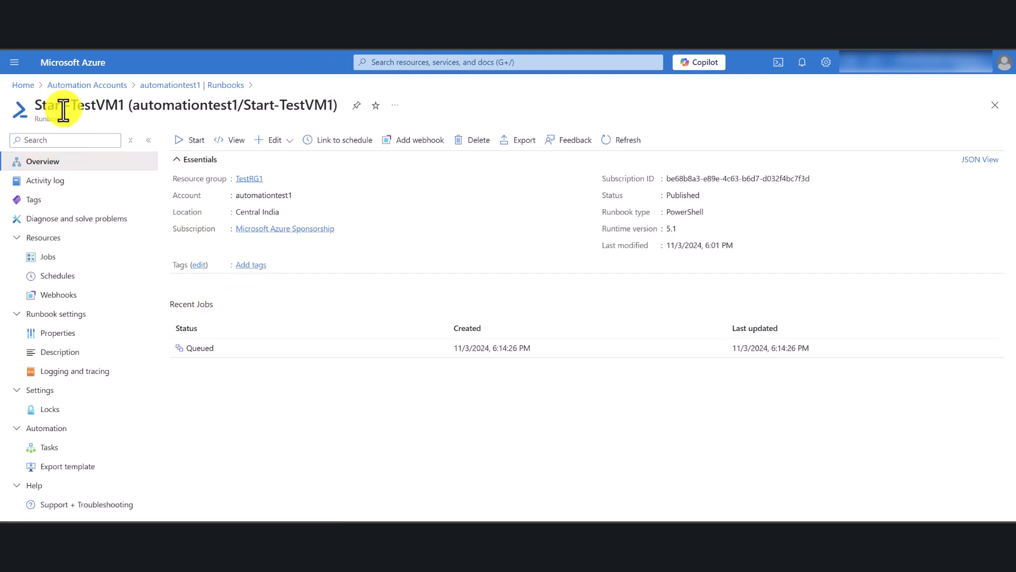
click(178, 86)
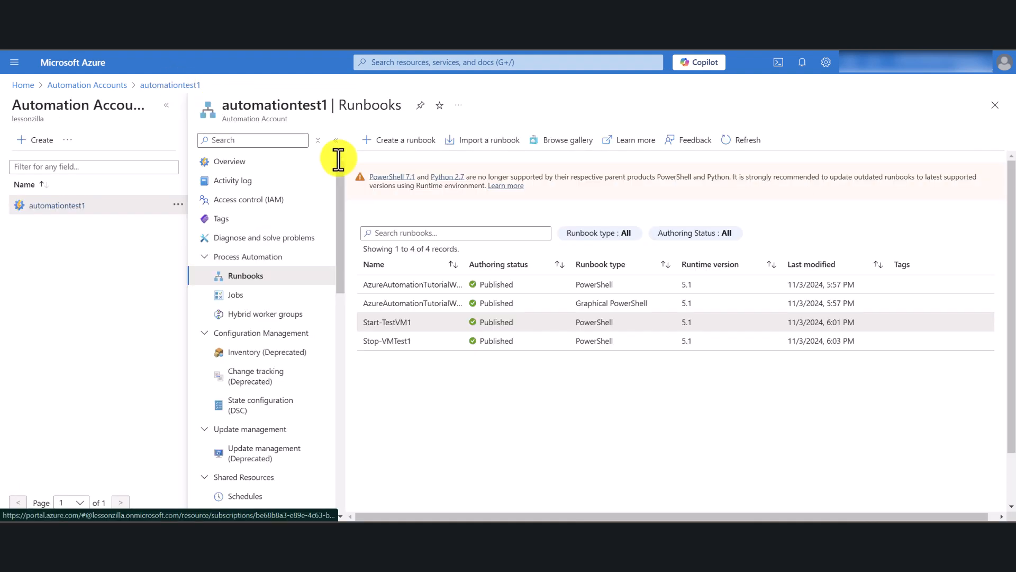
click(392, 339)
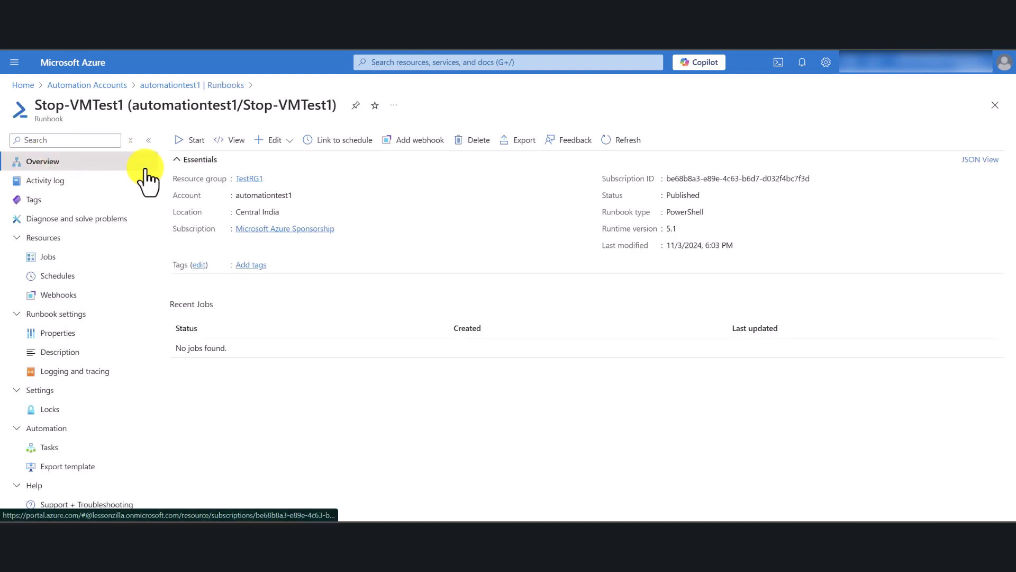
click(190, 140)
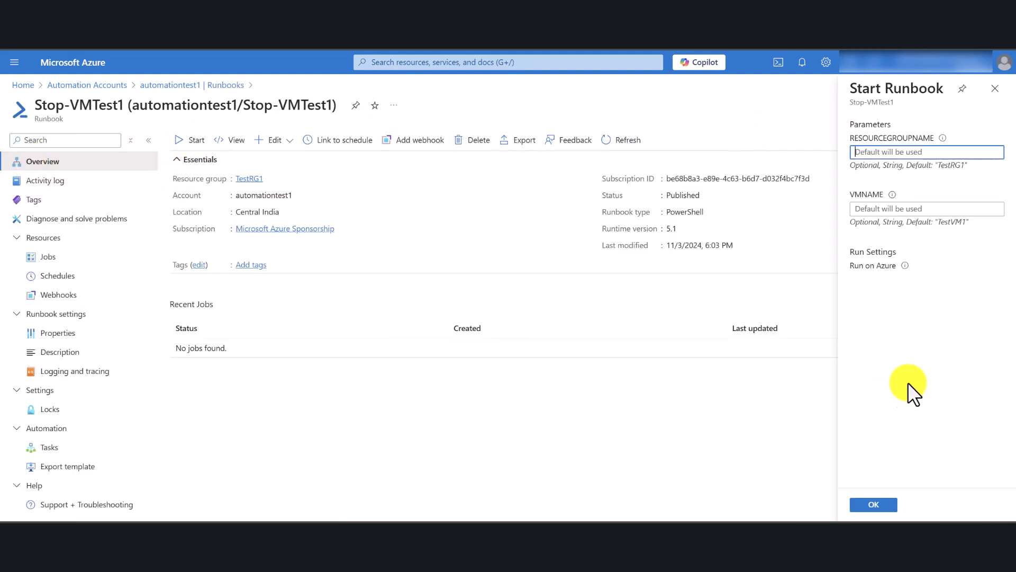
click(874, 503)
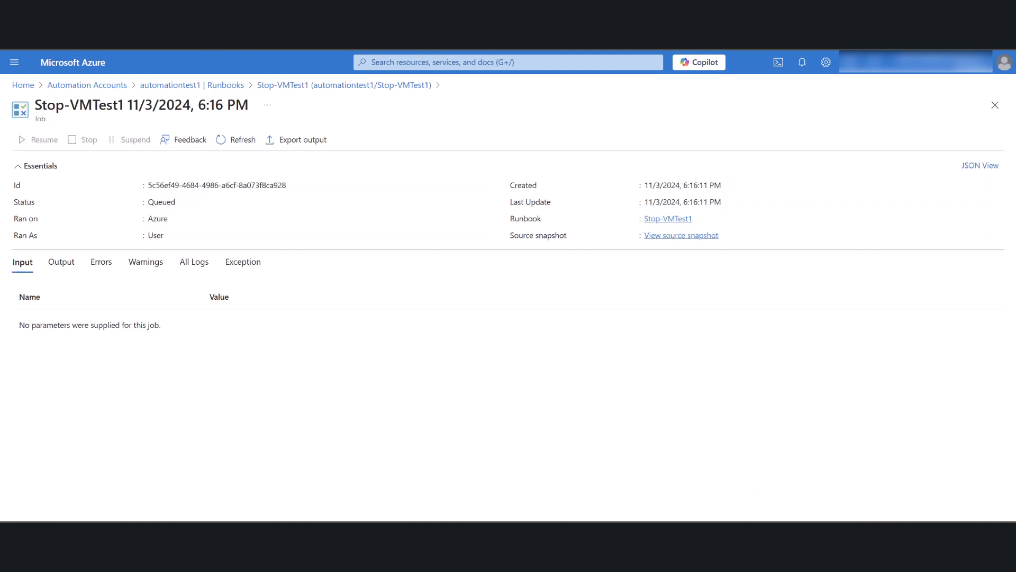
Refresh the Stop-VMTest1 job and the virtual machines list in turn to check the job's progress and TestVM1's power status.
click(243, 140)
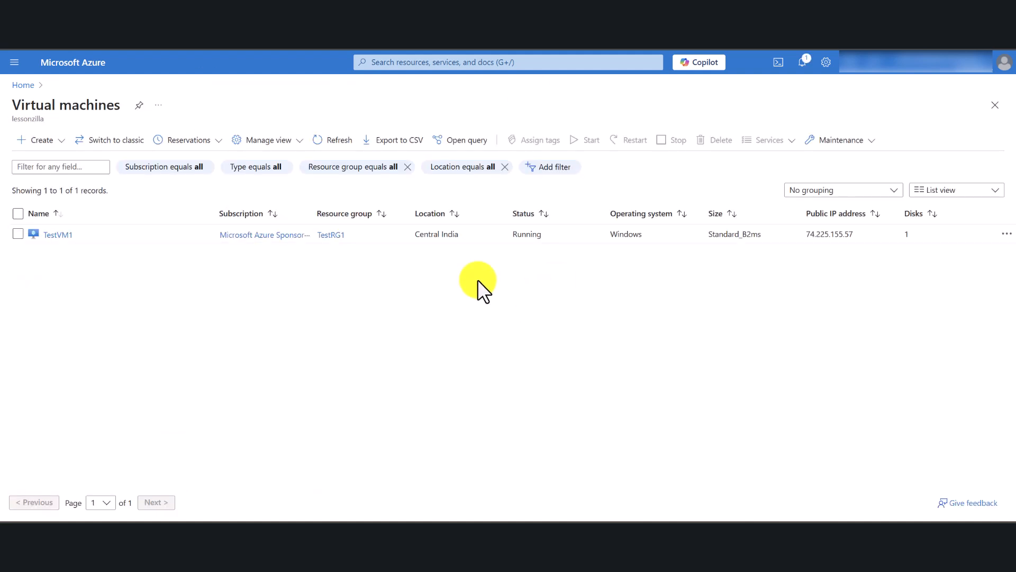
click(332, 140)
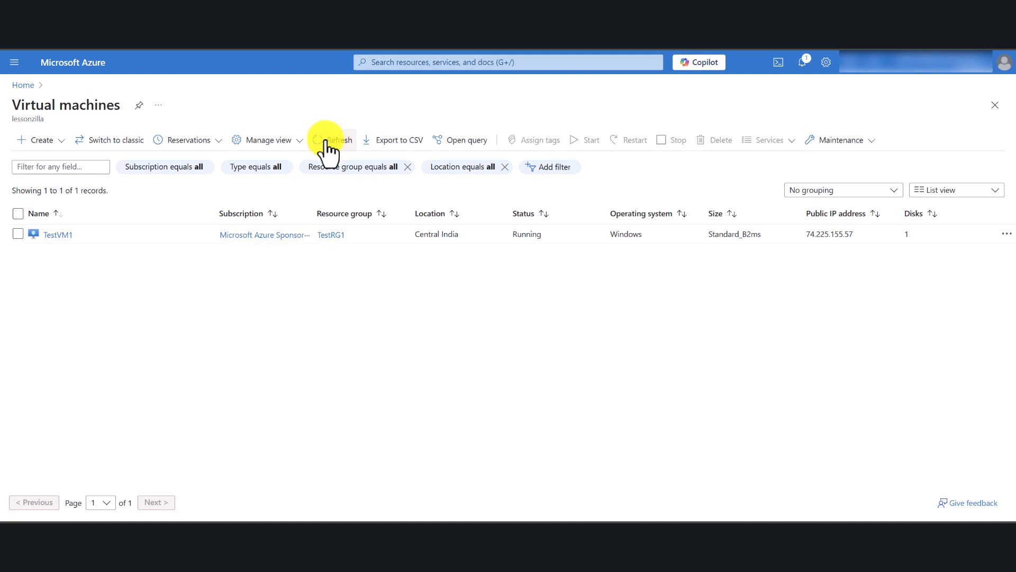
click(329, 147)
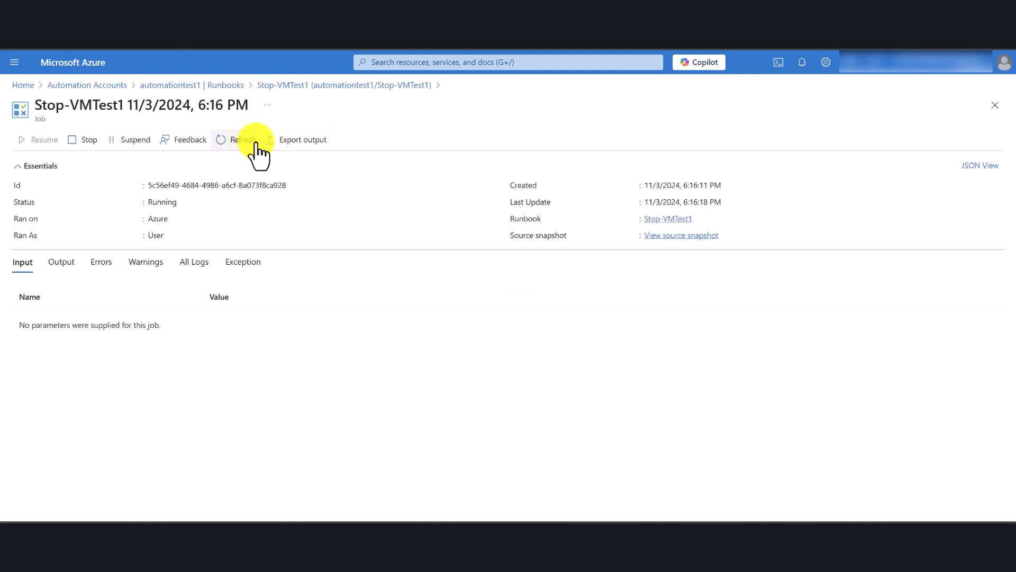
click(242, 139)
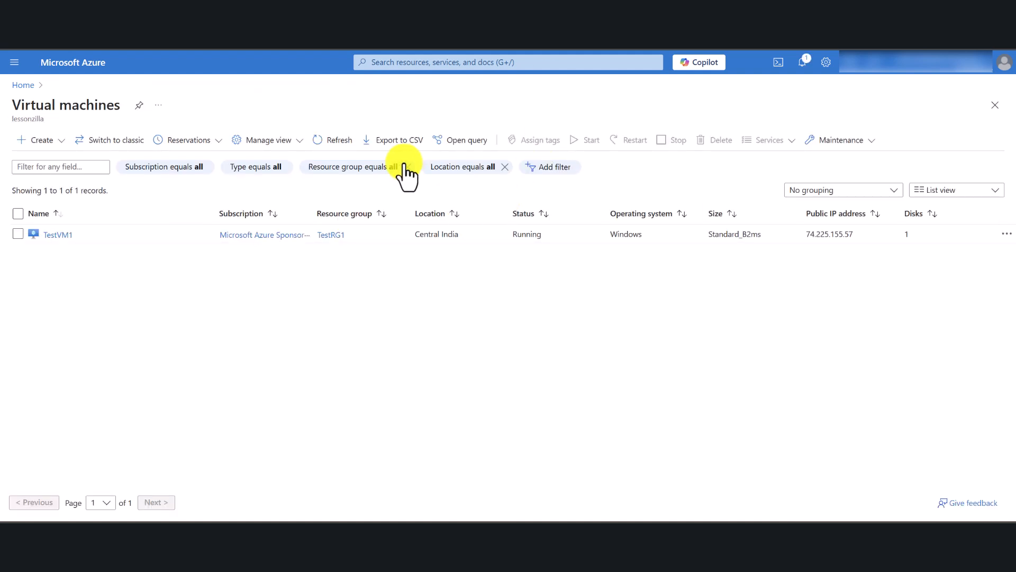
click(328, 142)
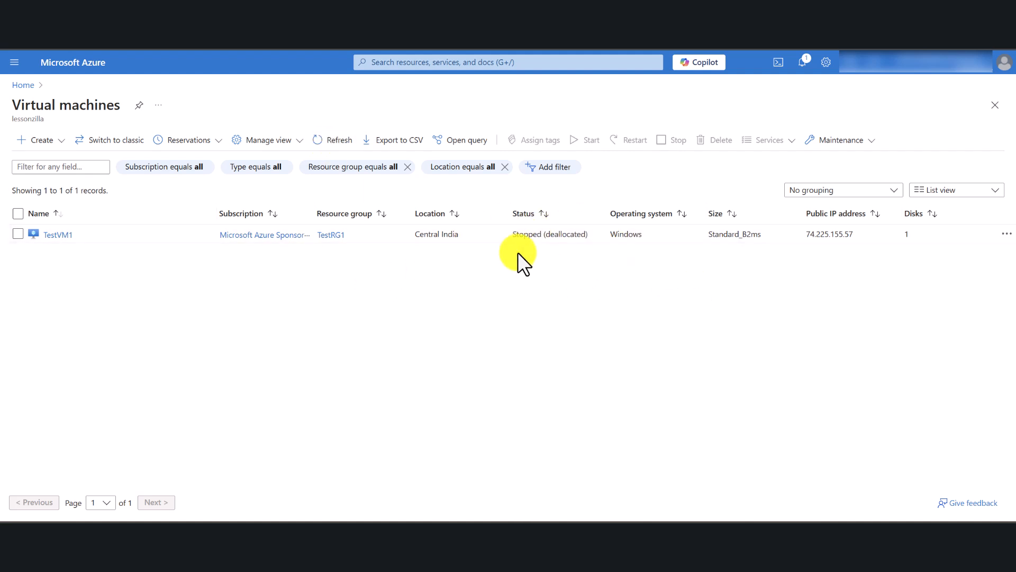
drag(507, 233, 589, 233)
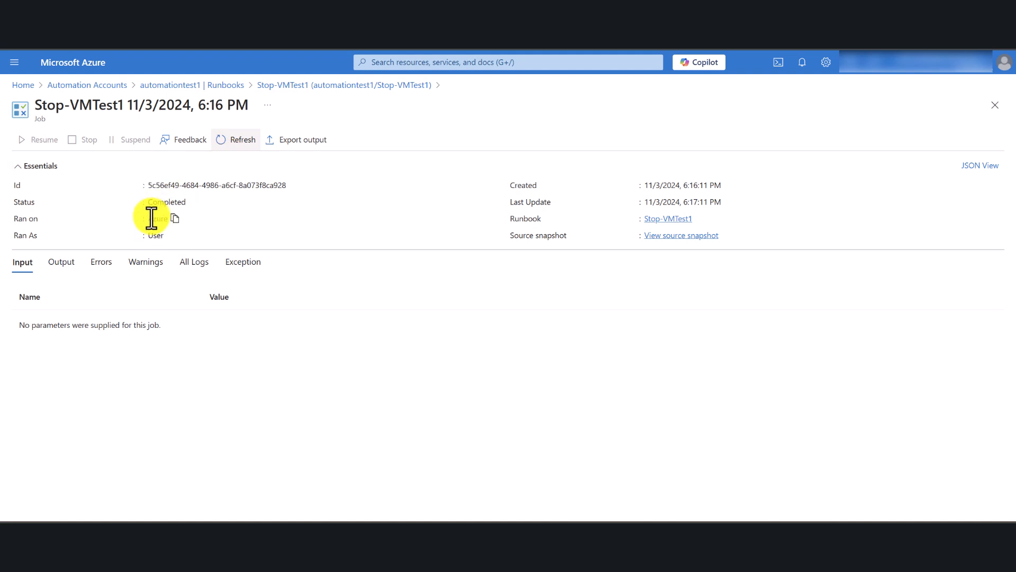
click(240, 142)
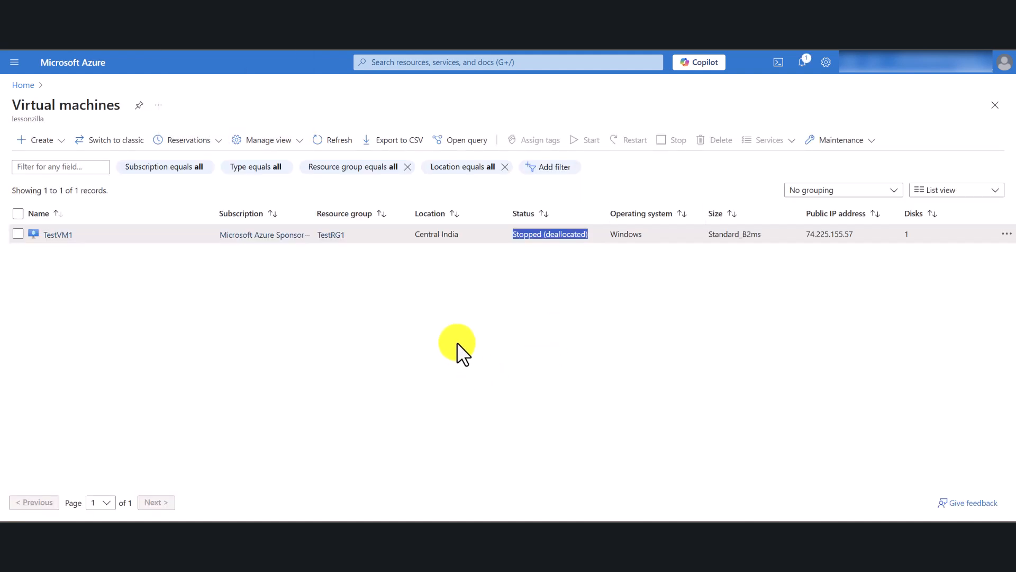
click(682, 318)
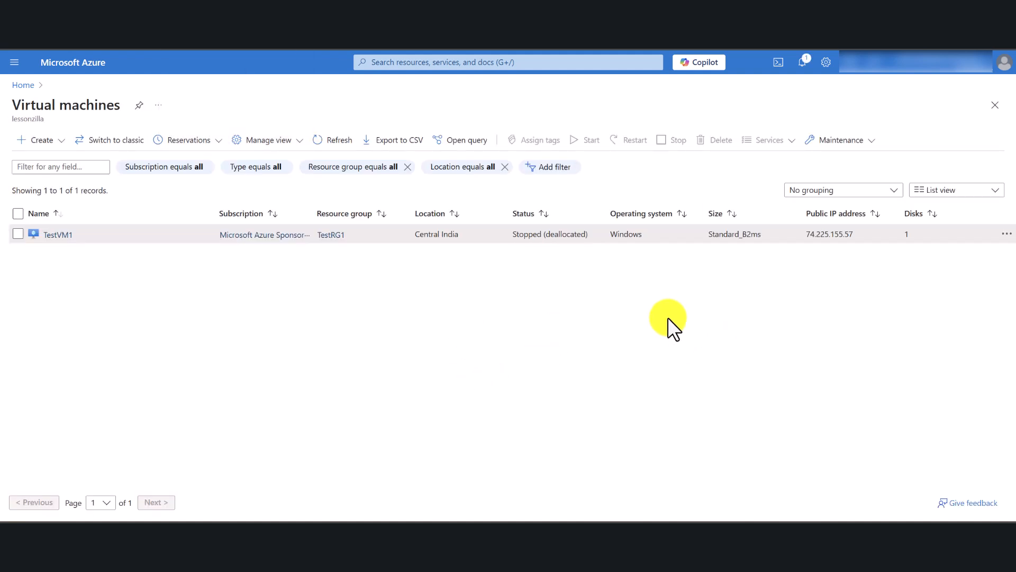